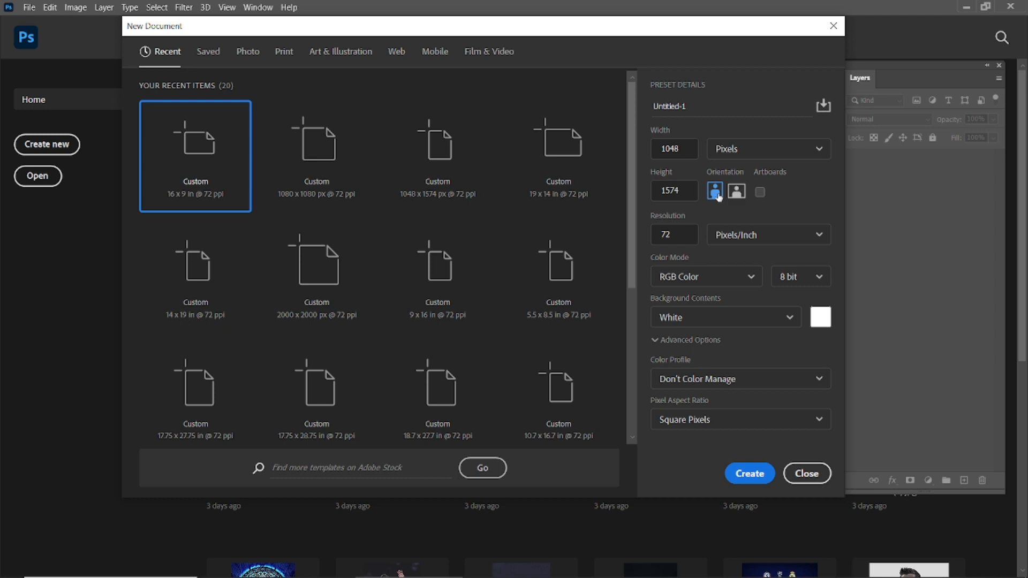
Step: Create a blank 1048 × 1574 px portrait document at 72 pixels/inch with a white background and fit it in view
click(749, 474)
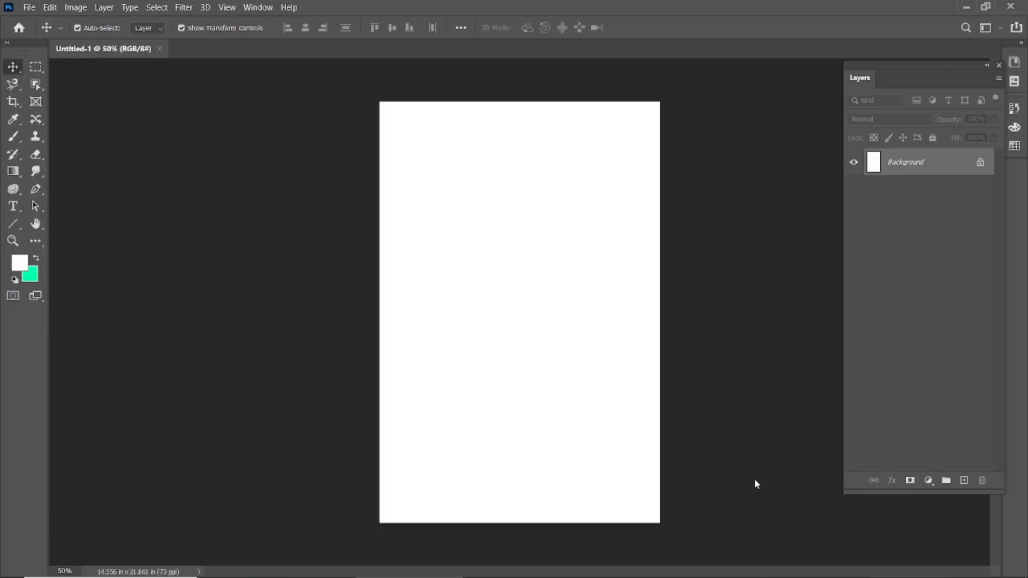
key(ctrl+0)
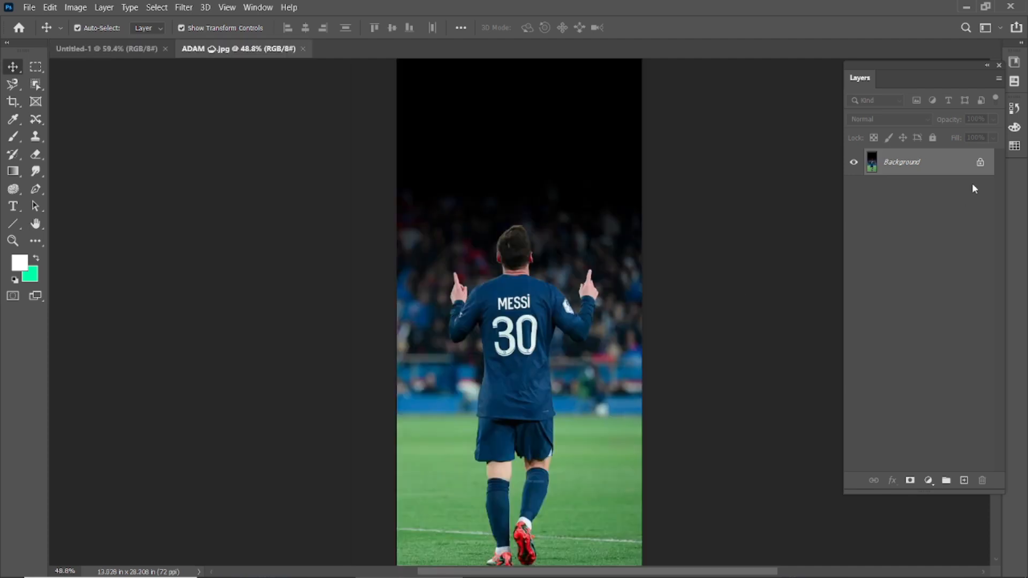
Step: Unlock the player photo's background layer, duplicate it, place the copy underneath and hide that copy
click(980, 162)
drag(916, 173, 964, 480)
drag(910, 162, 916, 203)
click(853, 189)
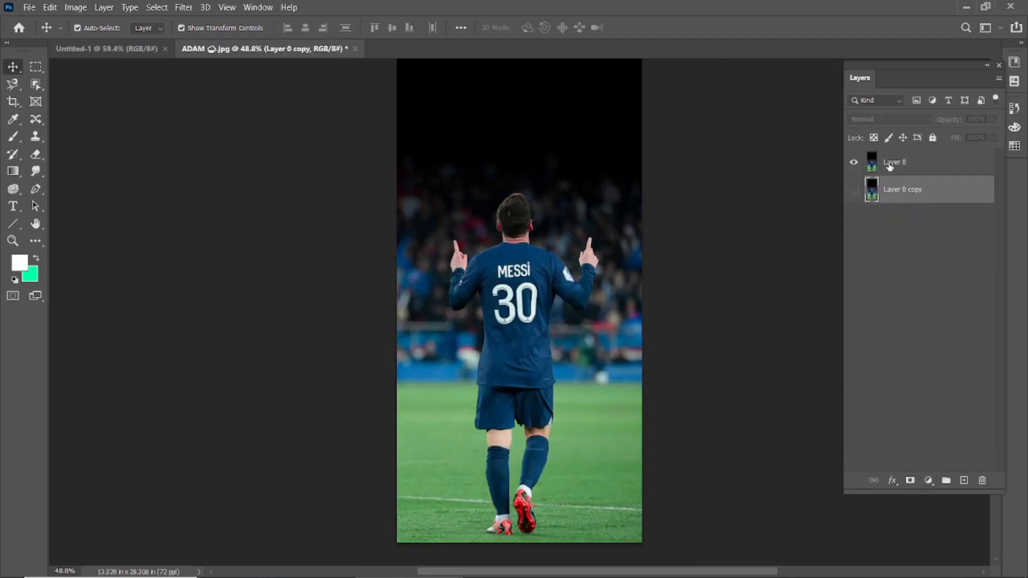
Step: Select the player on Layer 0 automatically with Select Subject
click(911, 161)
drag(35, 85, 80, 97)
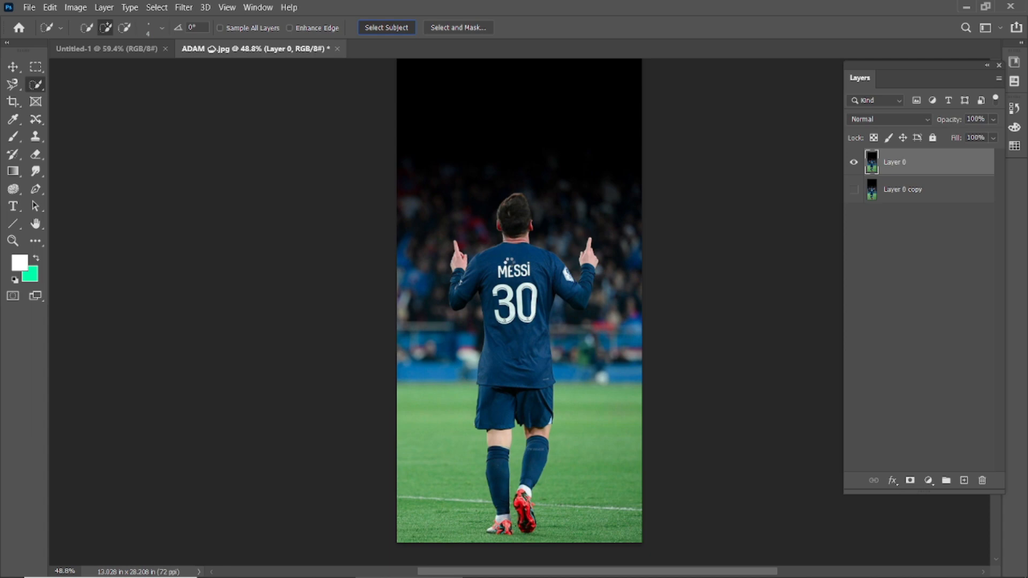
click(386, 27)
Step: Examine the selection outline closely around the player's head, arms, legs and boots
scroll(519, 207, up, 10)
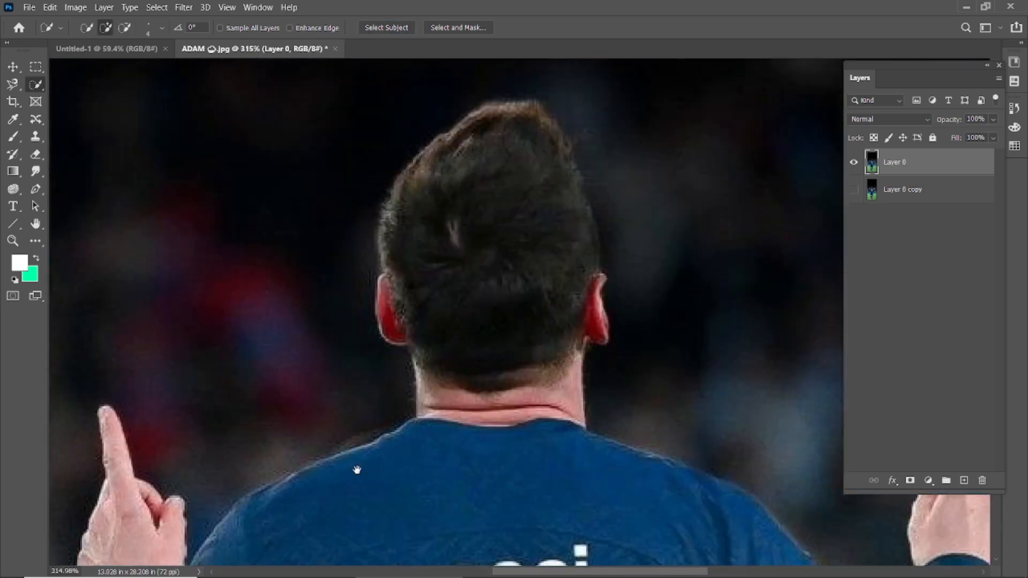
scroll(344, 223, down, 8)
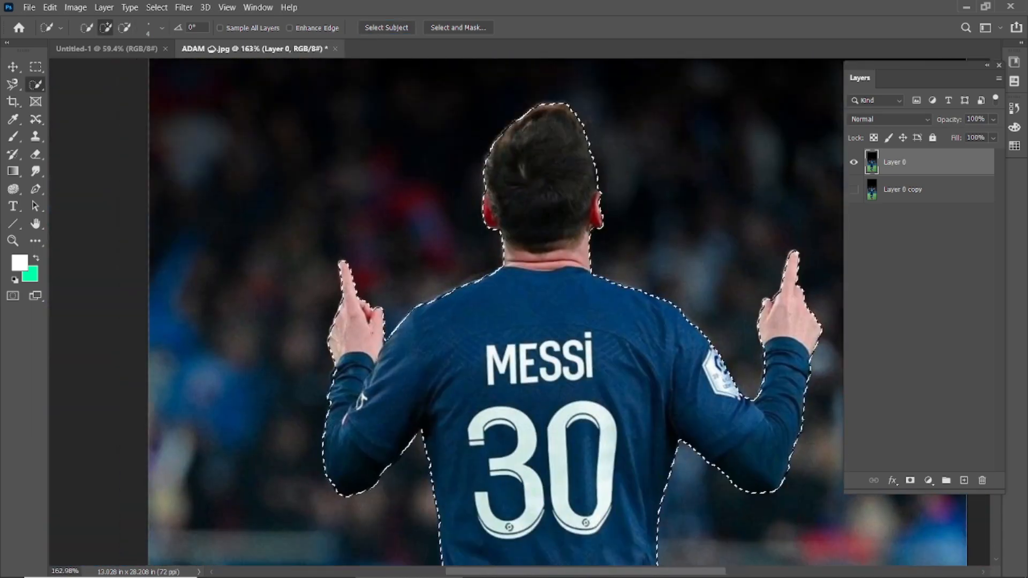
scroll(480, 335, up, 10)
scroll(481, 334, down, 8)
scroll(561, 282, up, 6)
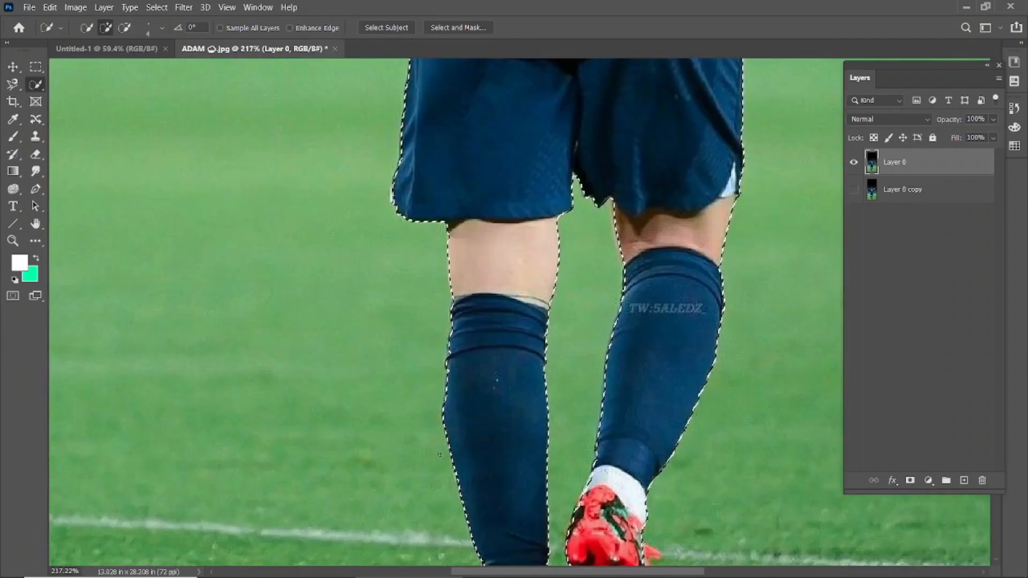
scroll(560, 282, up, 3)
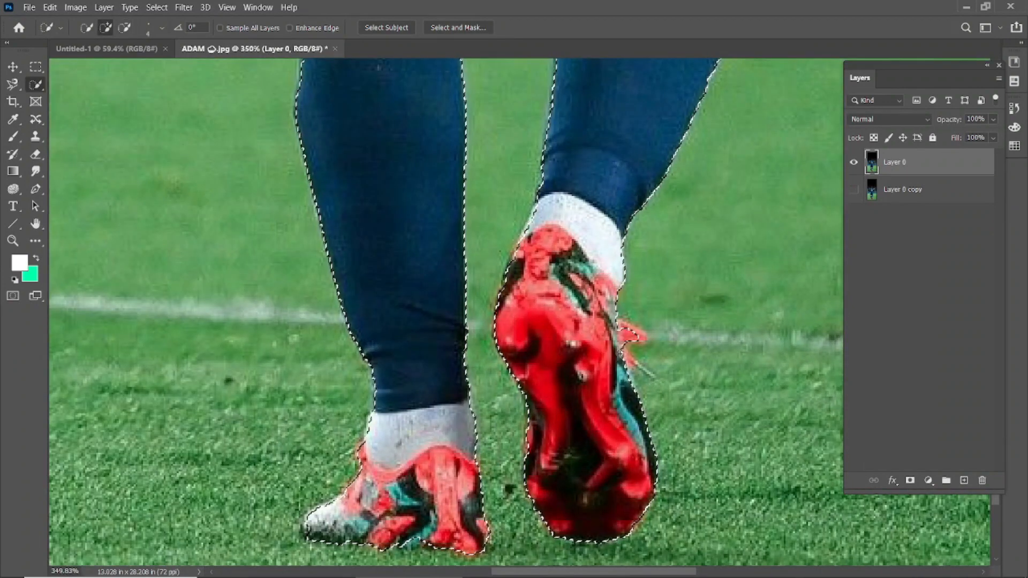
scroll(448, 286, down, 1)
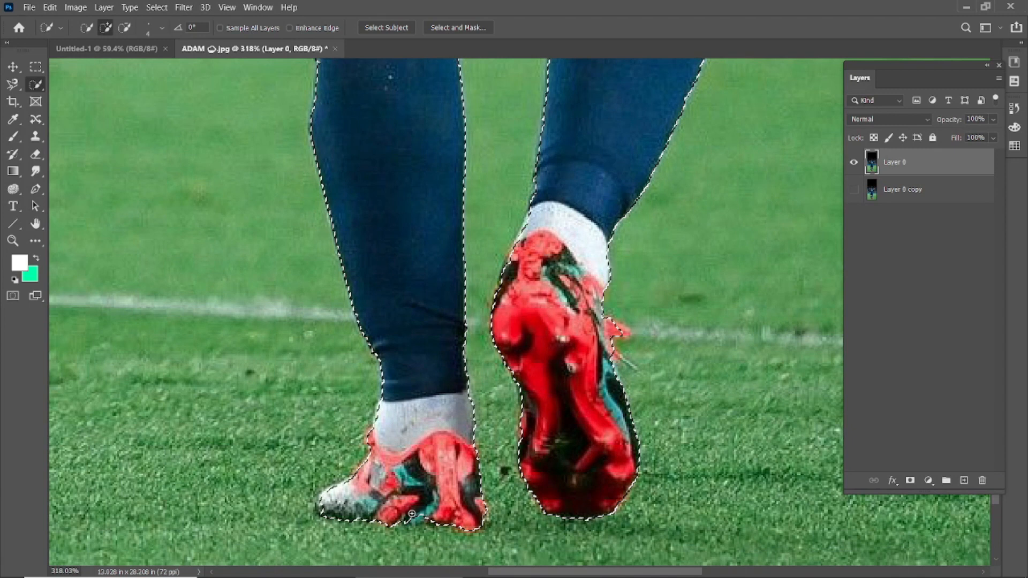
scroll(381, 494, down, 5)
Step: Delete everything around the selected player on Layer 0 and clear the selection
key(ctrl+shift+i)
key(Delete)
key(ctrl+d)
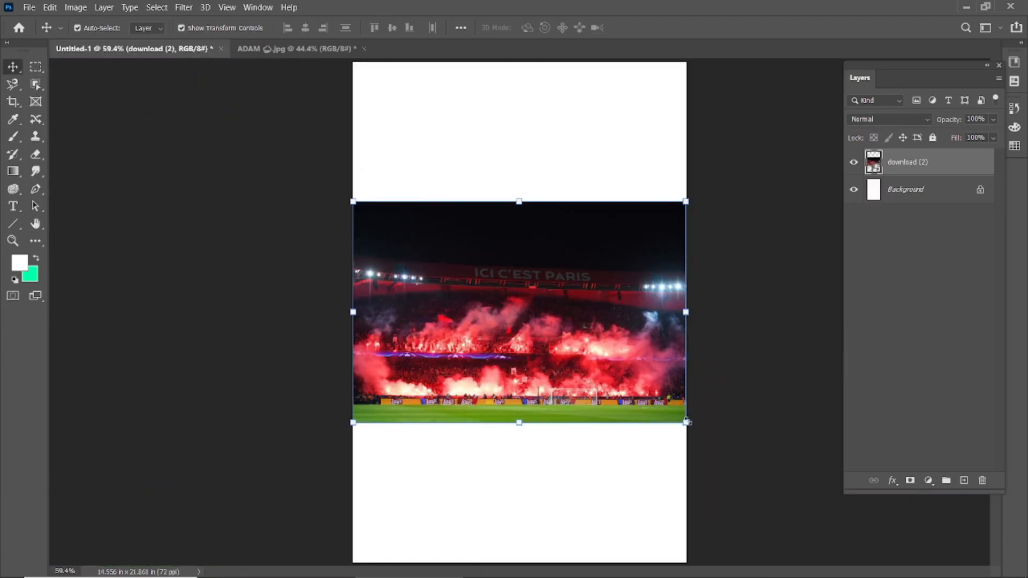
Step: Enlarge the stadium photo beyond the canvas width and shift it up to cover the upper part of the poster
drag(684, 420, 849, 532)
drag(514, 321, 505, 294)
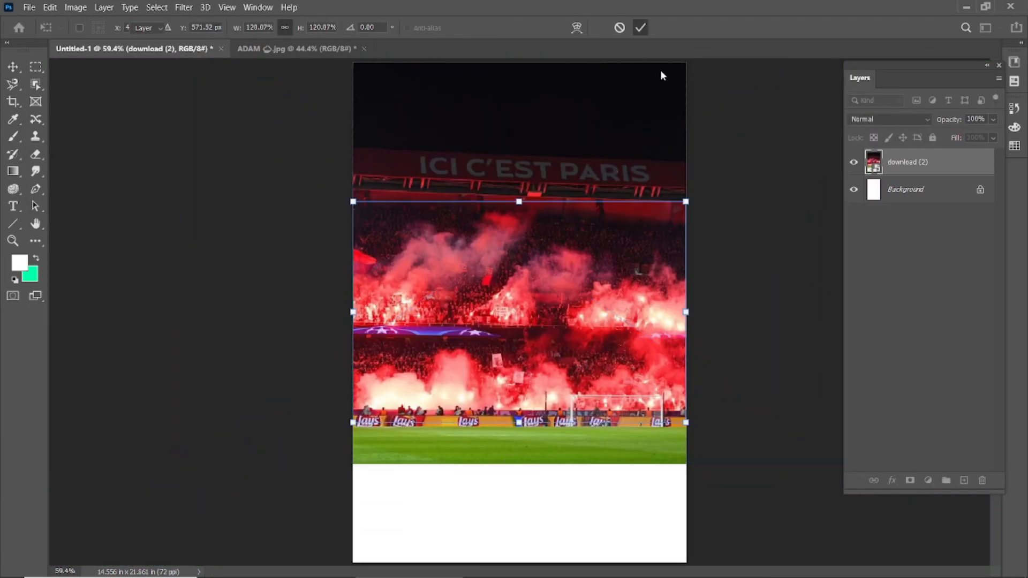
key(Return)
Step: Scale the stadium photo up further to 233.33% and move it up so the flares and goal fill the canvas
scroll(506, 347, down, 3)
click(502, 346)
drag(344, 163, 183, 57)
drag(564, 387, 536, 259)
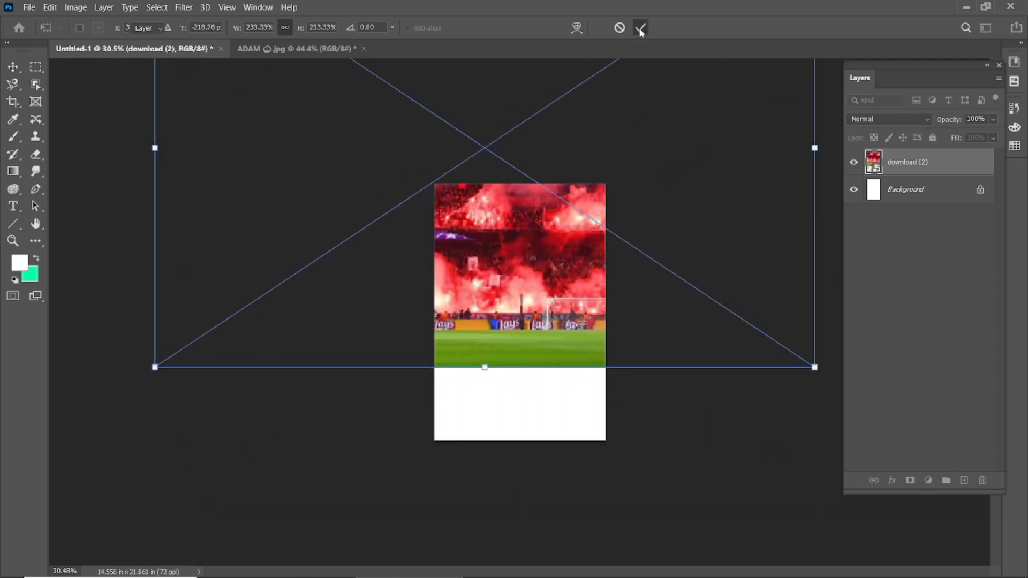
click(640, 28)
click(648, 171)
Step: Move the stadium photo down, leaving a narrow white strip below the pitch
scroll(569, 324, up, 5)
scroll(569, 324, down, 3)
drag(569, 324, 567, 387)
click(353, 326)
Step: Place the crowd-with-flag image (d7f1e57f…) from the m folder as an embedded layer
click(29, 7)
click(59, 257)
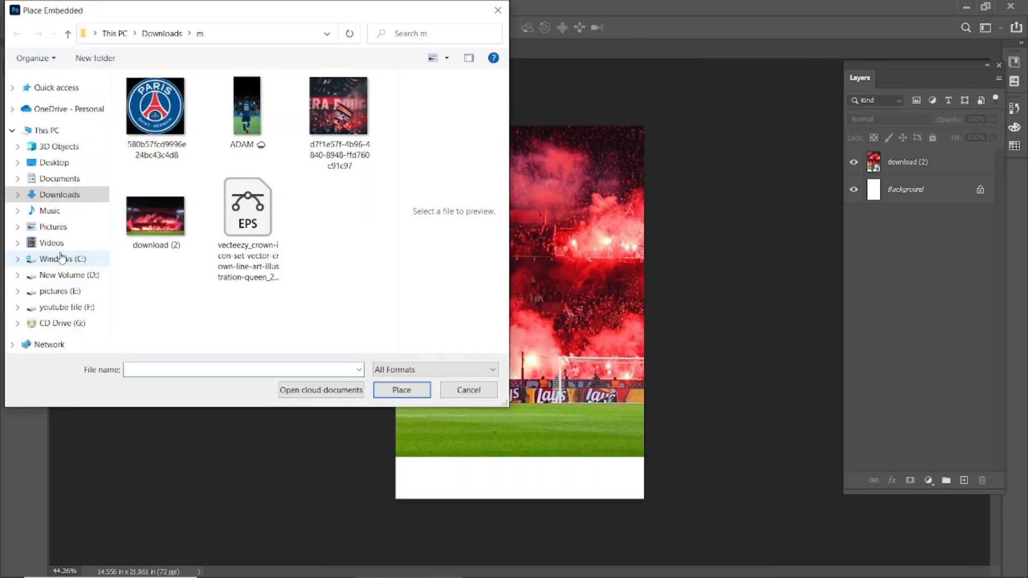
click(338, 106)
click(402, 389)
click(641, 28)
Step: Position the flag crowd image across the upper part of the poster so it overlaps the stadium stands
drag(562, 332, 559, 155)
scroll(559, 160, down, 2)
click(557, 311)
scroll(557, 300, down, 6)
drag(497, 101, 497, 145)
click(640, 28)
key(ctrl+0)
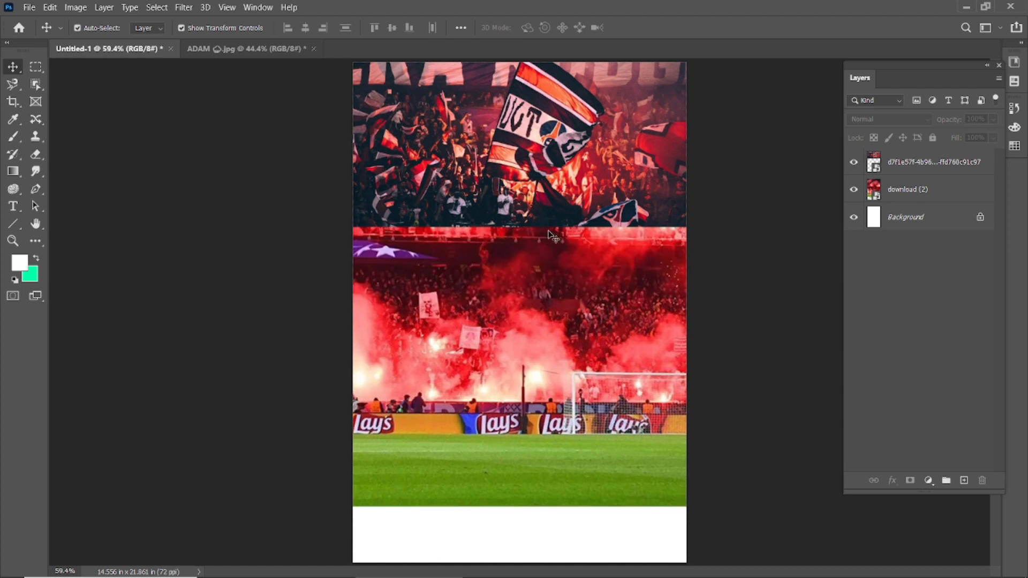
click(555, 197)
scroll(555, 195, down, 3)
drag(556, 195, 557, 267)
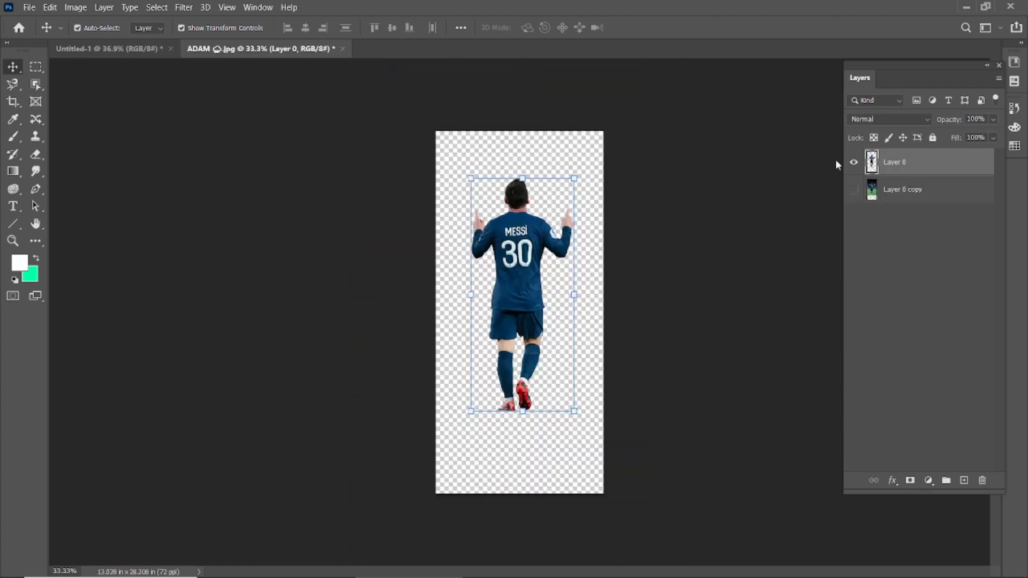
Step: Bring the cut-out player from the ADAM photo into the poster and scale him down
drag(516, 268, 528, 303)
drag(591, 190, 571, 231)
click(700, 200)
click(699, 200)
Step: Move the player down to the middle of the poster and enlarge him slightly
key(ctrl+0)
scroll(538, 300, down, 1)
drag(538, 299, 526, 359)
mouse_move(587, 253)
mouse_down()
mouse_move(575, 206)
mouse_move(579, 276)
mouse_move(593, 238)
mouse_up()
click(756, 337)
click(757, 337)
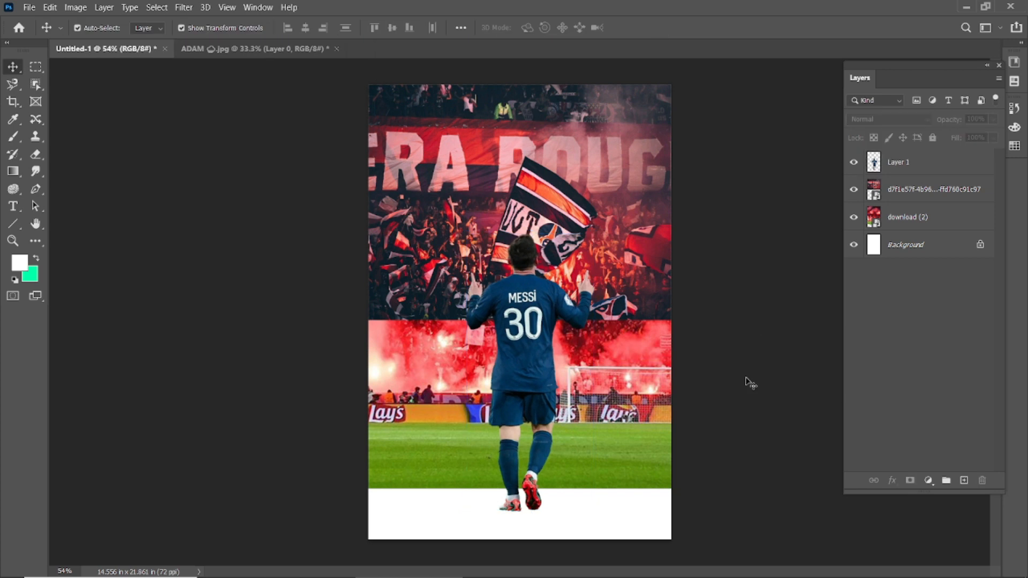
Step: Hide the player's Layer 1 and add a layer mask to the stadium layer download (2)
click(645, 405)
scroll(748, 248, down, 1)
click(853, 217)
click(853, 216)
click(855, 163)
click(910, 481)
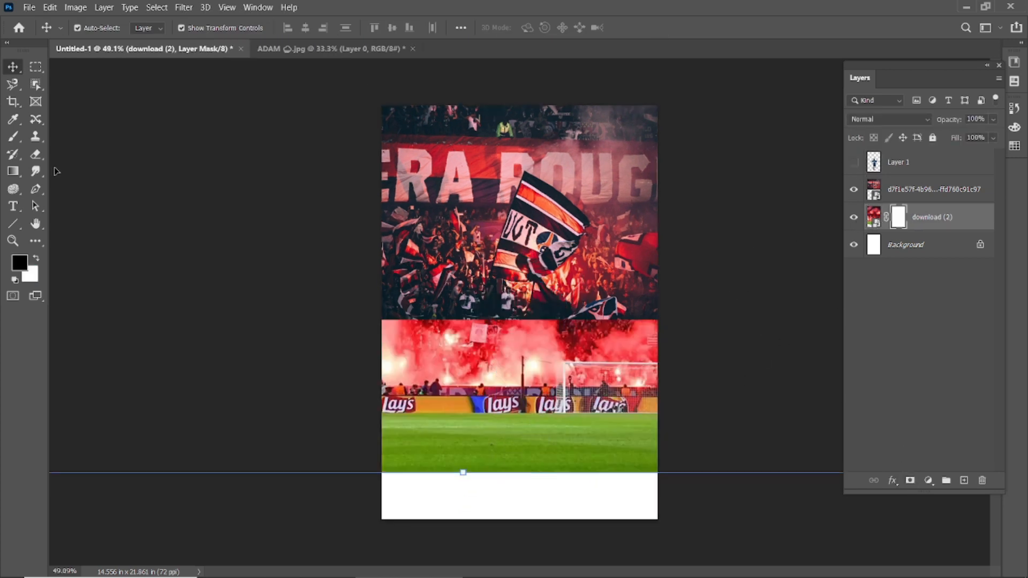
Step: Paint black on the stadium layer's mask with a soft brush to fade out the lower edge of the pitch
key(d)
key(b)
mouse_move(379, 500)
mouse_down()
mouse_move(641, 483)
mouse_move(387, 452)
mouse_move(711, 468)
mouse_up()
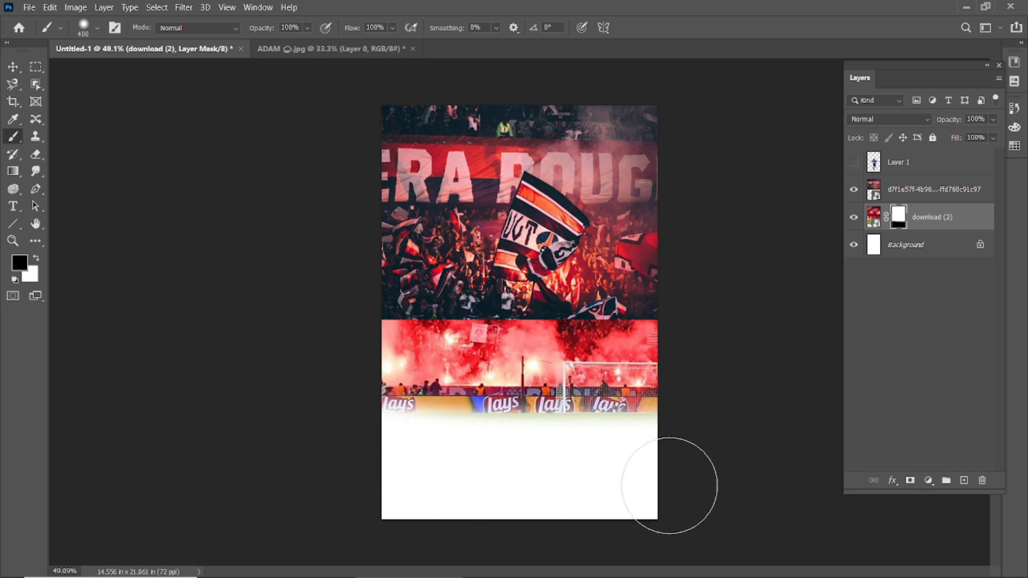
key(ctrl+z)
drag(380, 495, 630, 492)
key(v)
Step: Mask the flag crowd layer and brush away its lower edge in black to blend it into the flares below
click(934, 189)
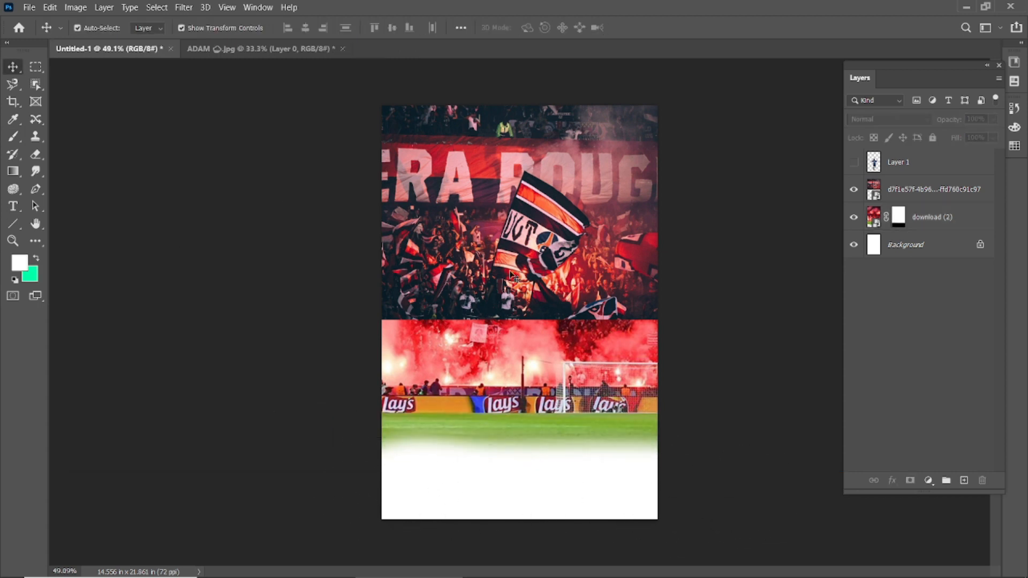
click(910, 481)
key(b)
mouse_move(370, 341)
mouse_down()
mouse_move(653, 348)
mouse_move(487, 351)
mouse_move(654, 344)
mouse_move(698, 305)
mouse_move(437, 321)
mouse_up()
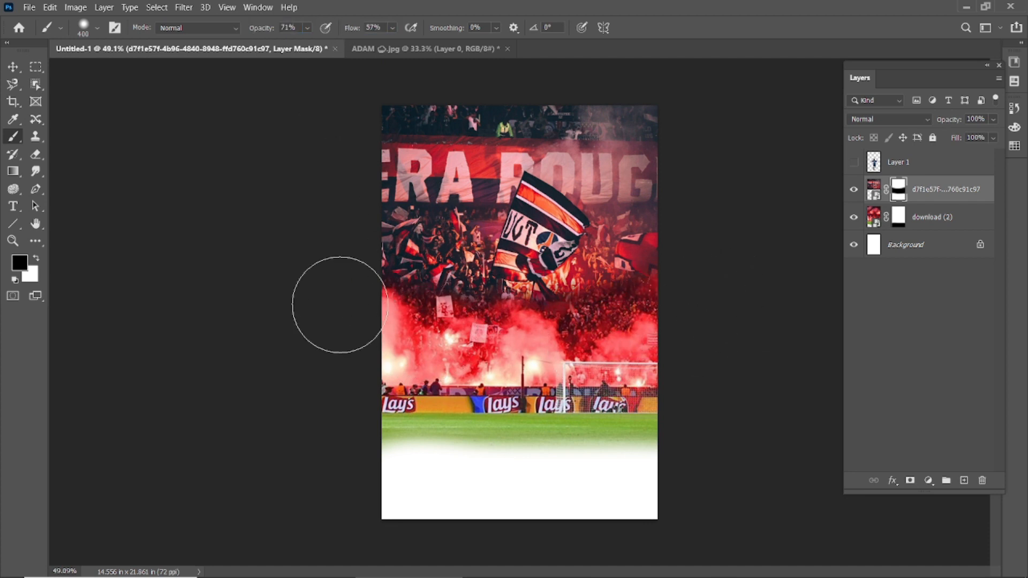
drag(340, 305, 700, 339)
key(v)
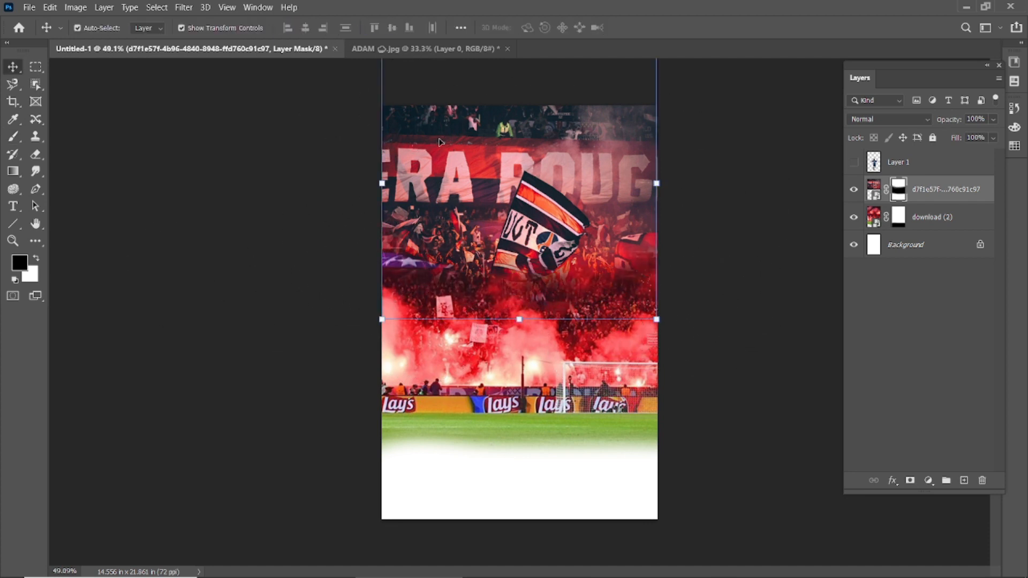
Step: Try the Overlay blend mode on the flag crowd layer
click(928, 124)
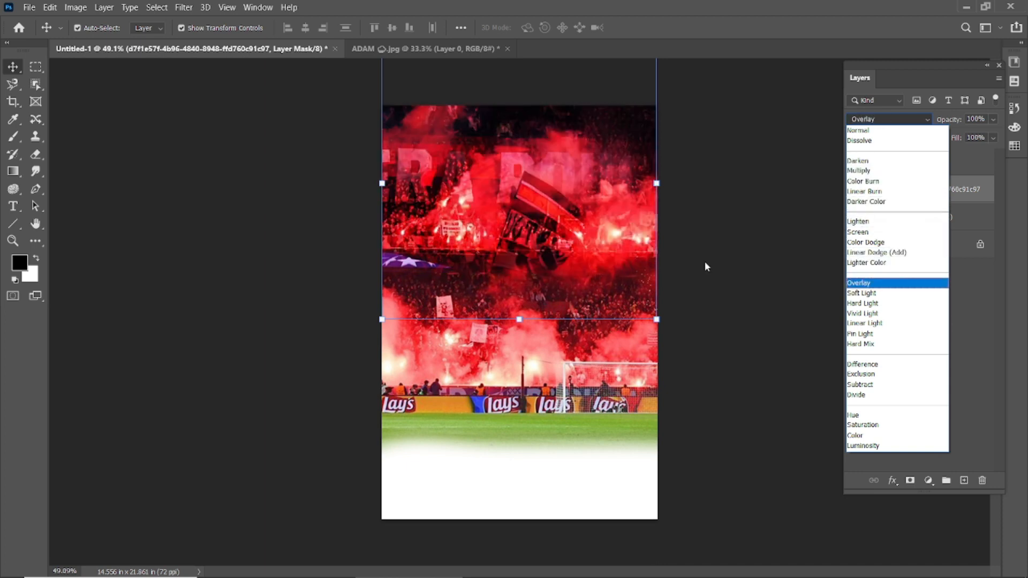
key(Escape)
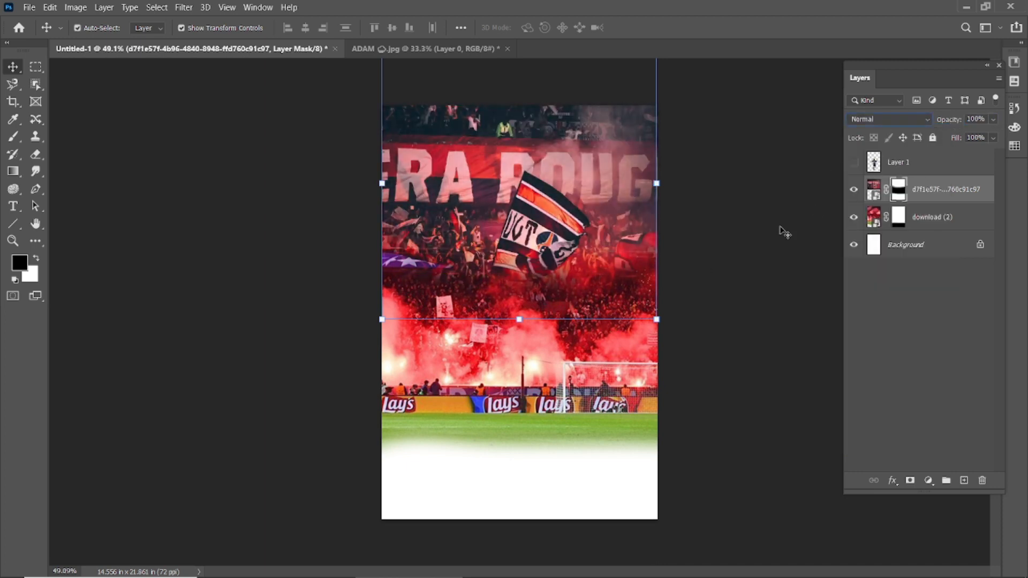
click(293, 217)
Step: Toggle the visibility of the player's Layer 1 and leave it shown
click(854, 162)
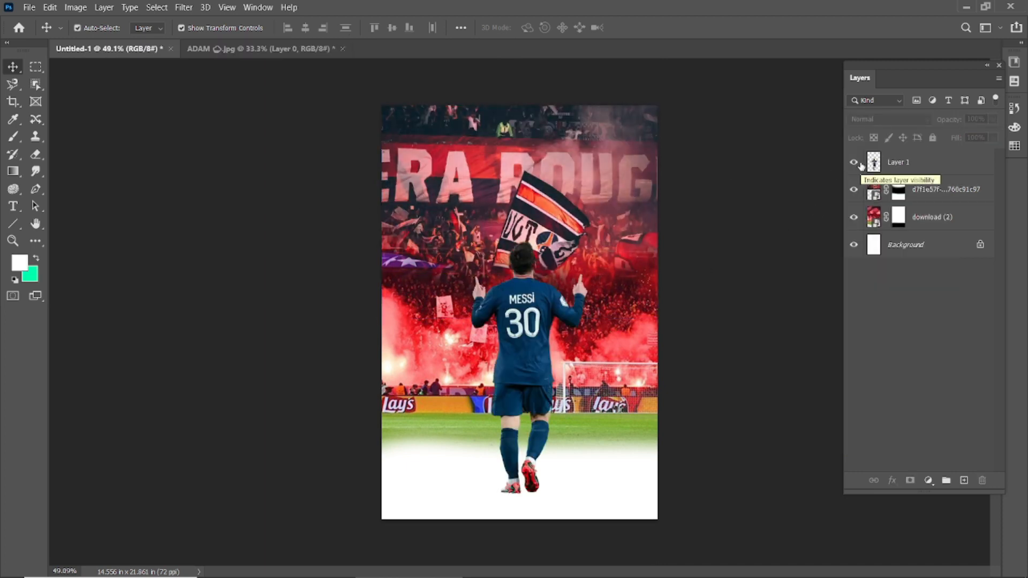
click(854, 162)
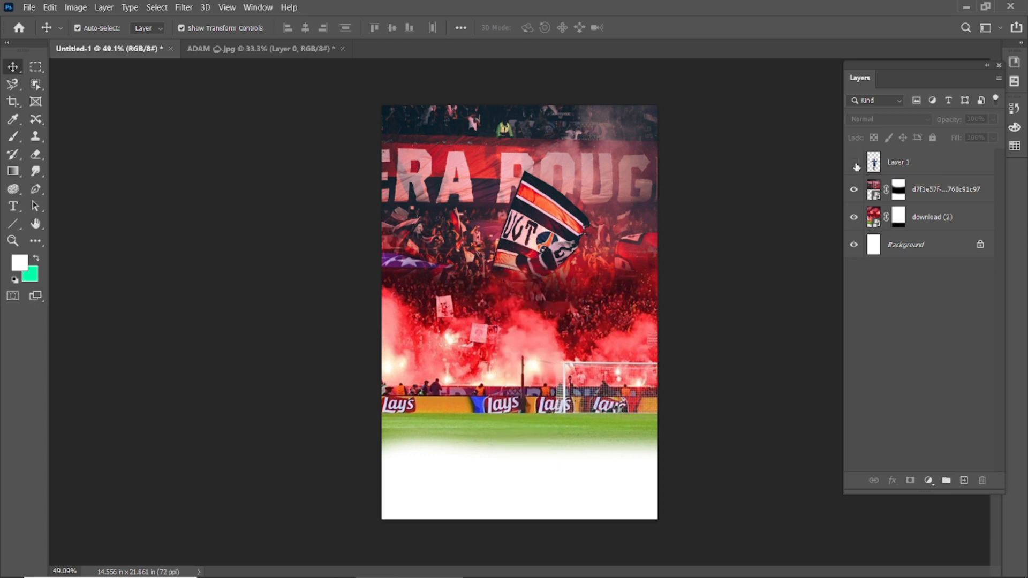
click(854, 163)
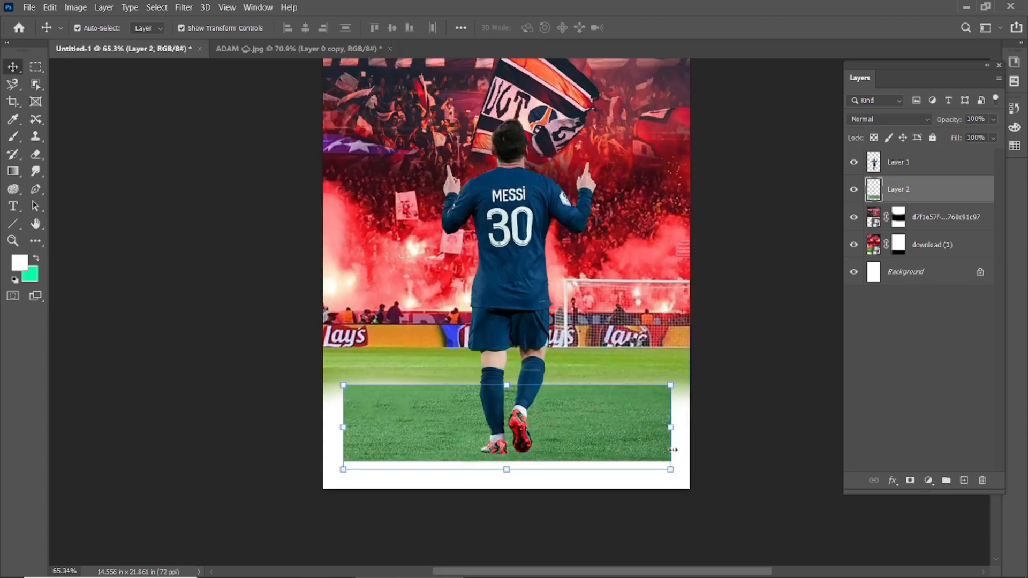
Step: Scale the grass patch on Layer 2 to 150.78% and position it to cover the bottom of the poster
drag(672, 470, 637, 435)
drag(733, 385, 755, 371)
drag(620, 430, 619, 425)
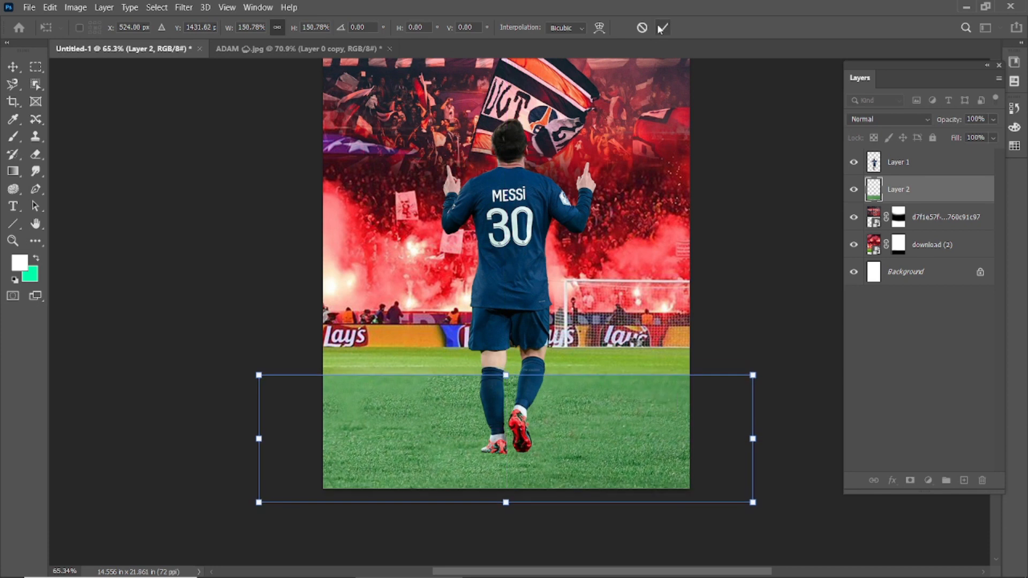
click(662, 27)
scroll(620, 434, down, 2)
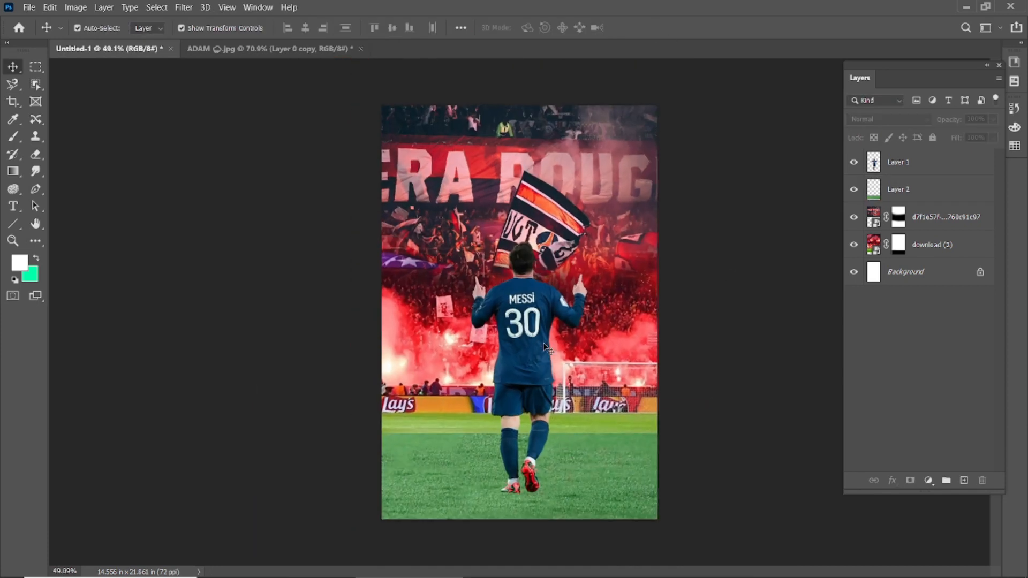
Step: Scale the player down slightly and apply the transform
click(538, 302)
drag(590, 242, 586, 249)
click(662, 27)
click(739, 161)
Step: Move the player slightly lower on the grass and a little to the left
scroll(507, 369, up, 4)
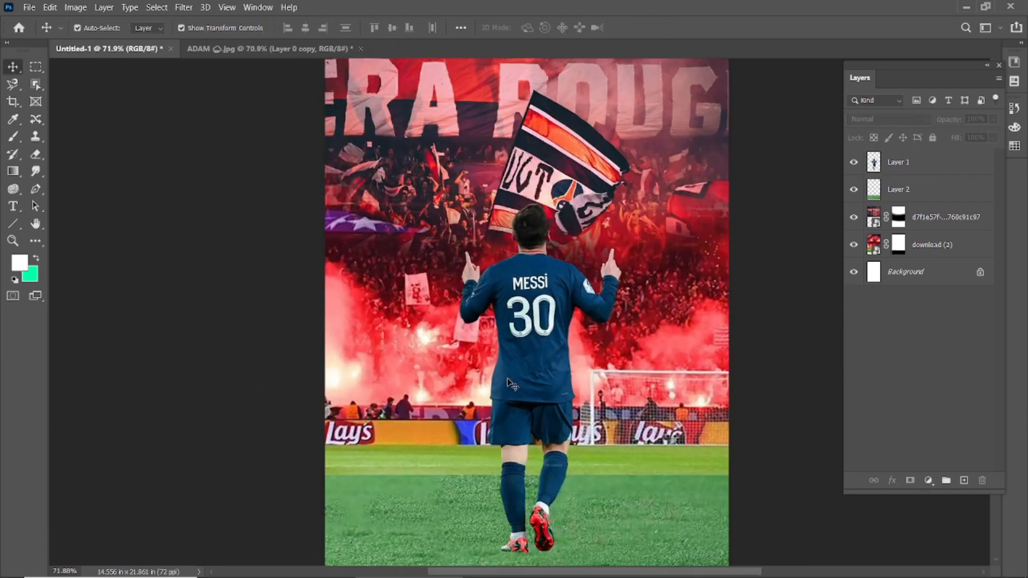
scroll(506, 374, down, 2)
drag(538, 353, 538, 366)
click(732, 322)
click(736, 327)
scroll(718, 352, down, 1)
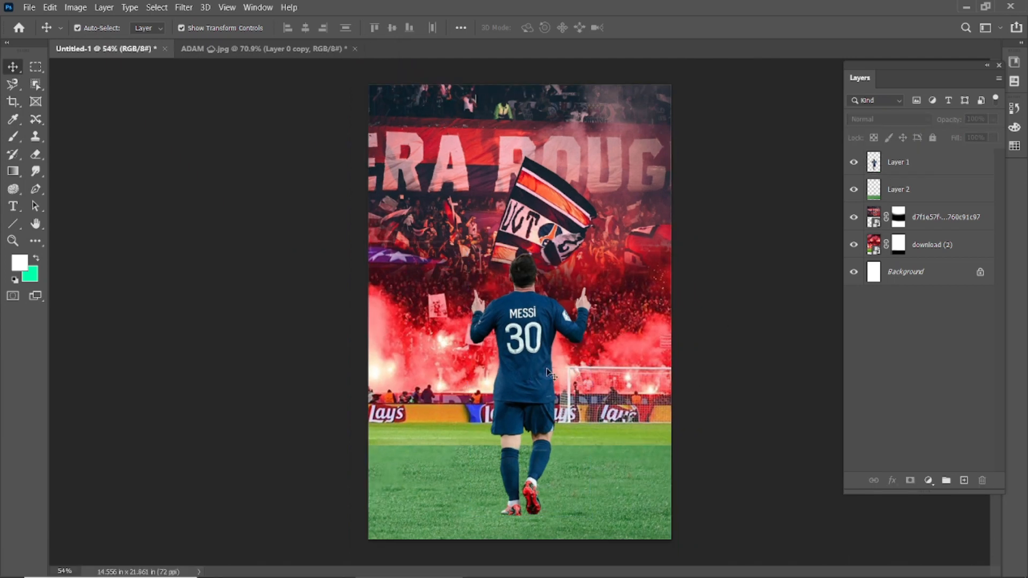
drag(549, 372, 544, 373)
Step: Unlock the white background layer, centre the player horizontally against it, and lock Layer 0
click(979, 272)
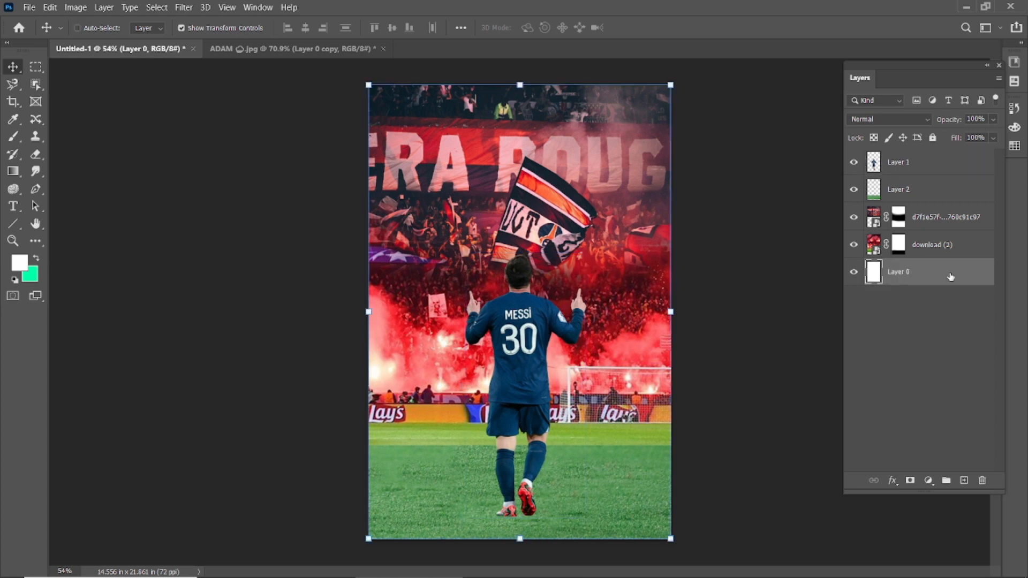
click(305, 28)
click(760, 310)
click(932, 272)
click(933, 138)
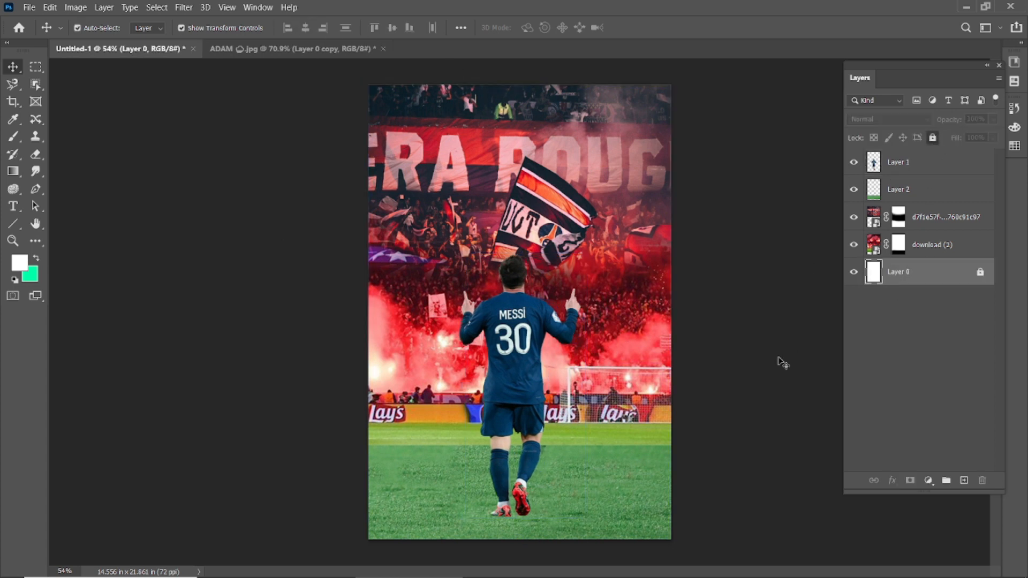
click(771, 319)
Step: Add a new empty layer and place it directly beneath the player's layer
click(927, 163)
click(964, 481)
drag(944, 163, 946, 206)
Step: Set the foreground colour to a pale cream yellow
click(23, 265)
drag(859, 423, 862, 481)
drag(734, 345, 709, 329)
key(Return)
Step: Paint a soft cream haze on Layer 3 across the pitch behind the player's legs with a 400 px brush
click(13, 137)
drag(372, 438, 687, 444)
key(ctrl+z)
key(bracketleft)
key(bracketleft)
drag(375, 442, 697, 450)
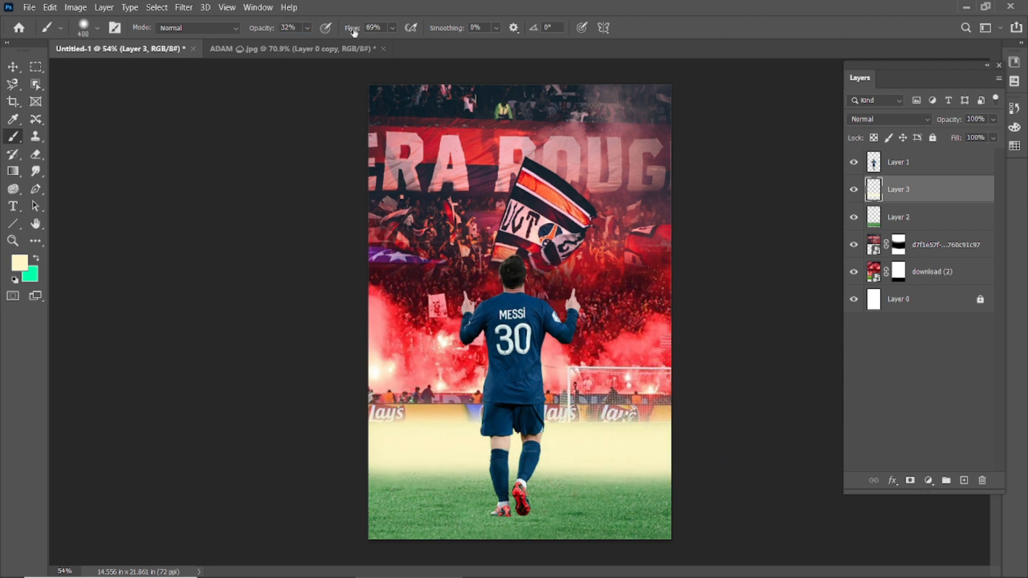
drag(390, 436, 711, 431)
key(v)
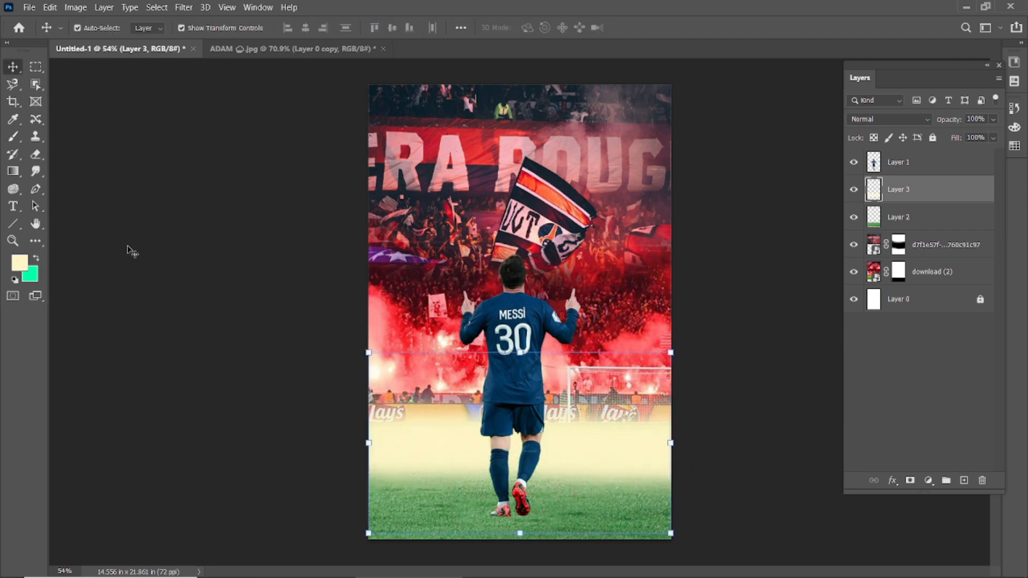
click(131, 268)
Step: Hide the haze on Layer 3, add a layer mask to the grass Layer 2, and reset the default colours
click(854, 189)
click(899, 217)
click(910, 480)
key(d)
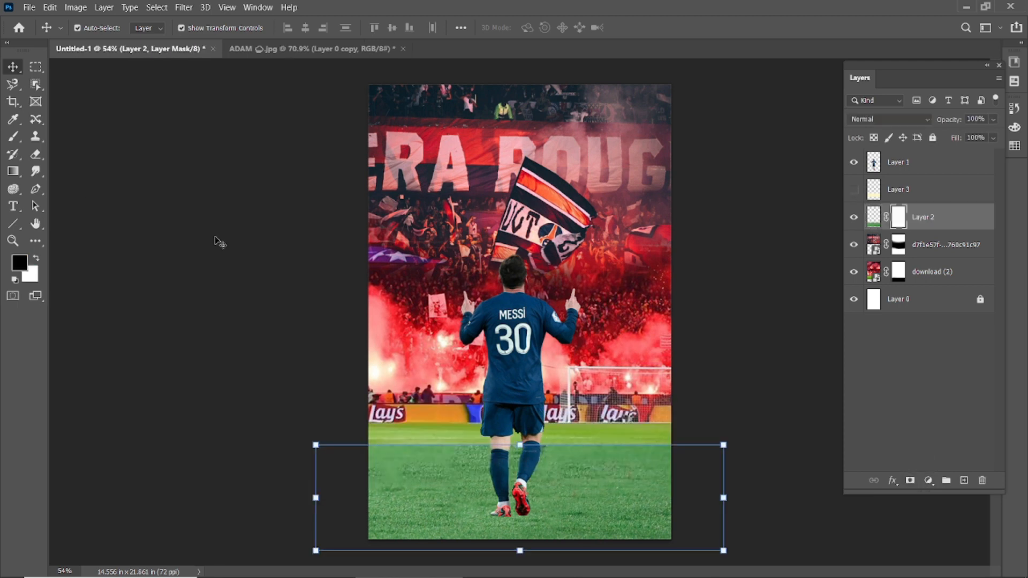
Step: Enlarge the grass of Layer 2 upward and sideways until it reaches just below the advertising boards
key(b)
click(471, 402)
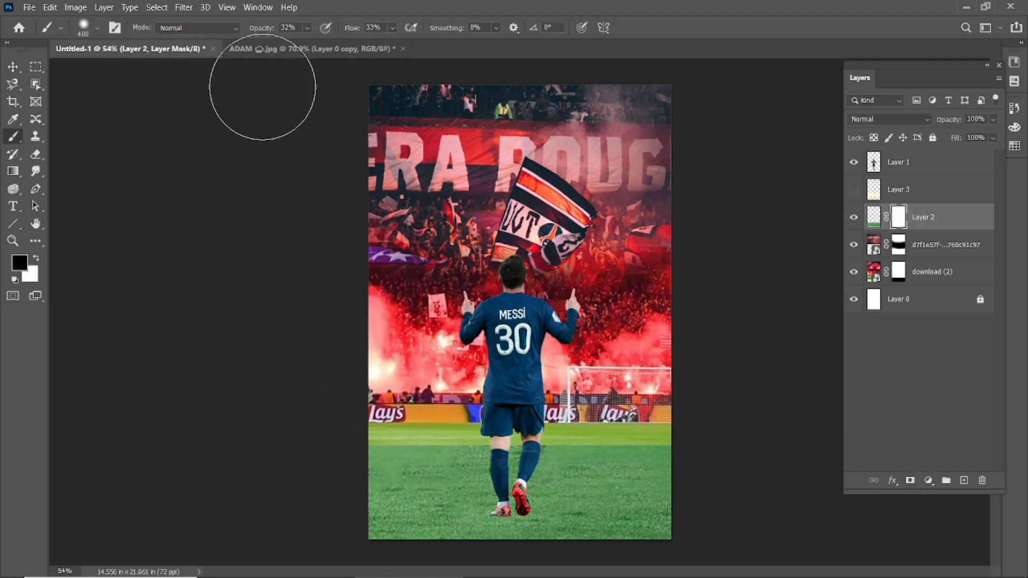
key(v)
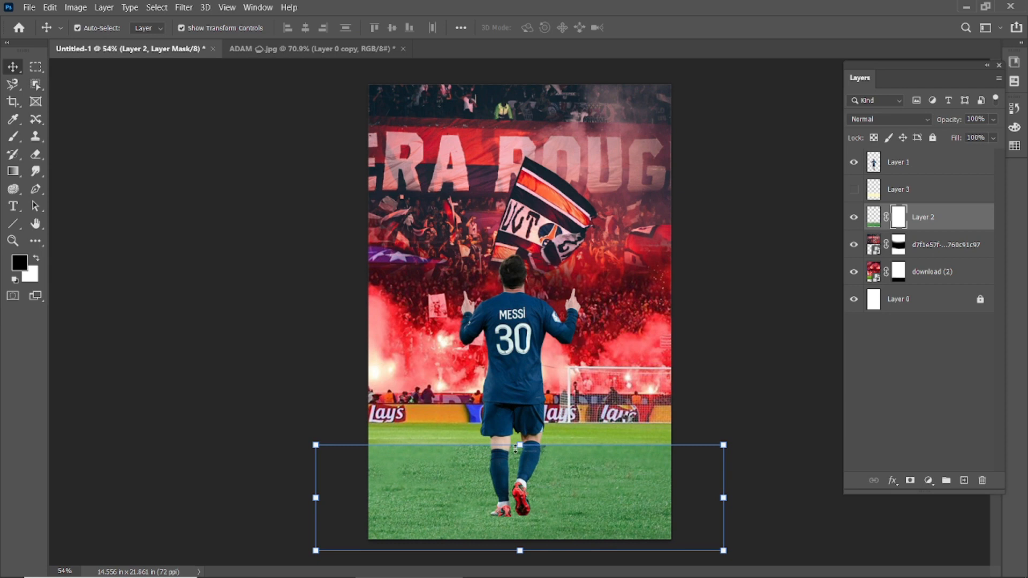
drag(520, 445, 520, 404)
drag(314, 404, 264, 429)
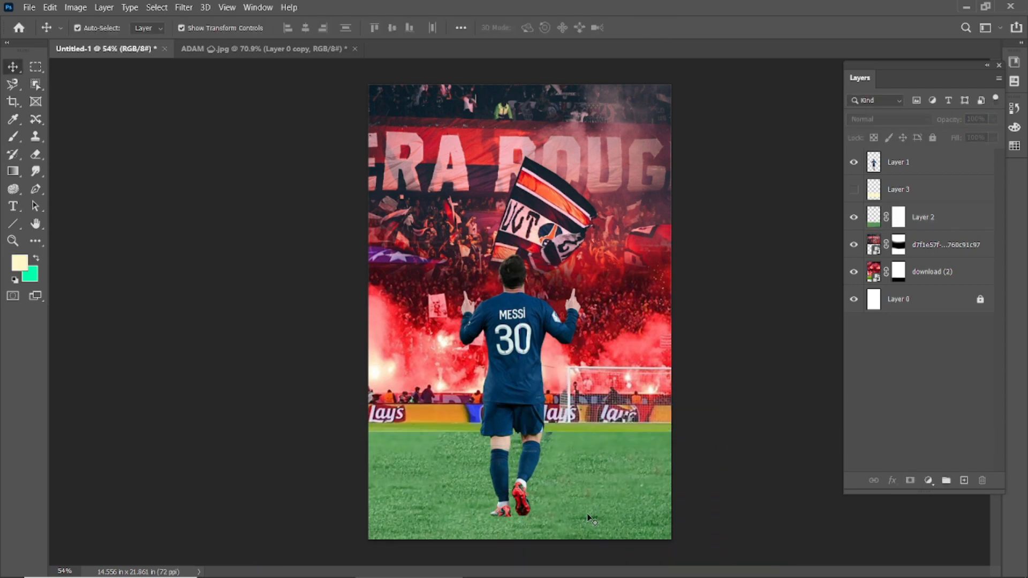
click(589, 518)
Step: Paint black on the Layer 2 mask along the grass's upper edge with a 400 px brush at 100% opacity and flow
click(898, 217)
key(d)
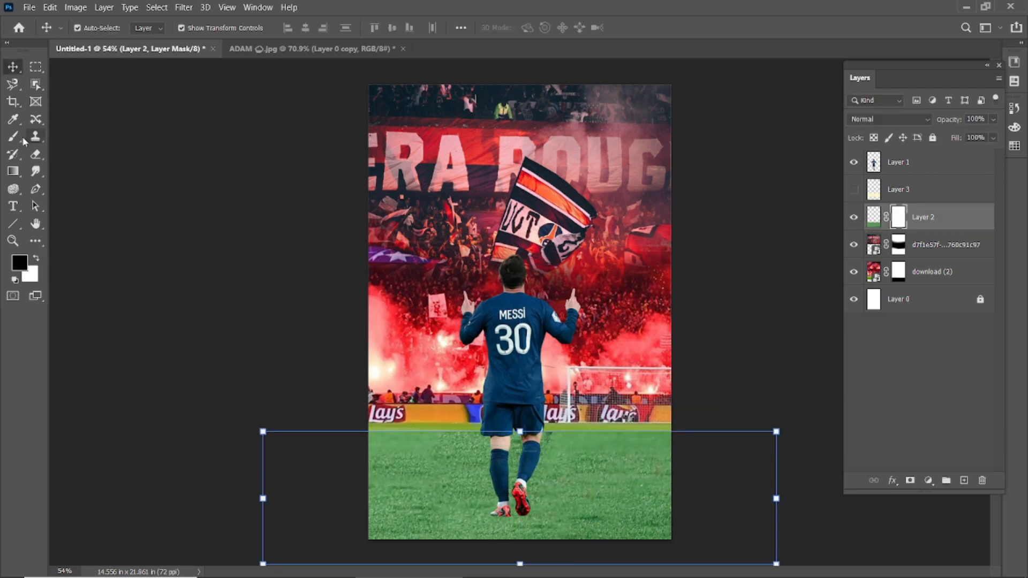
key(b)
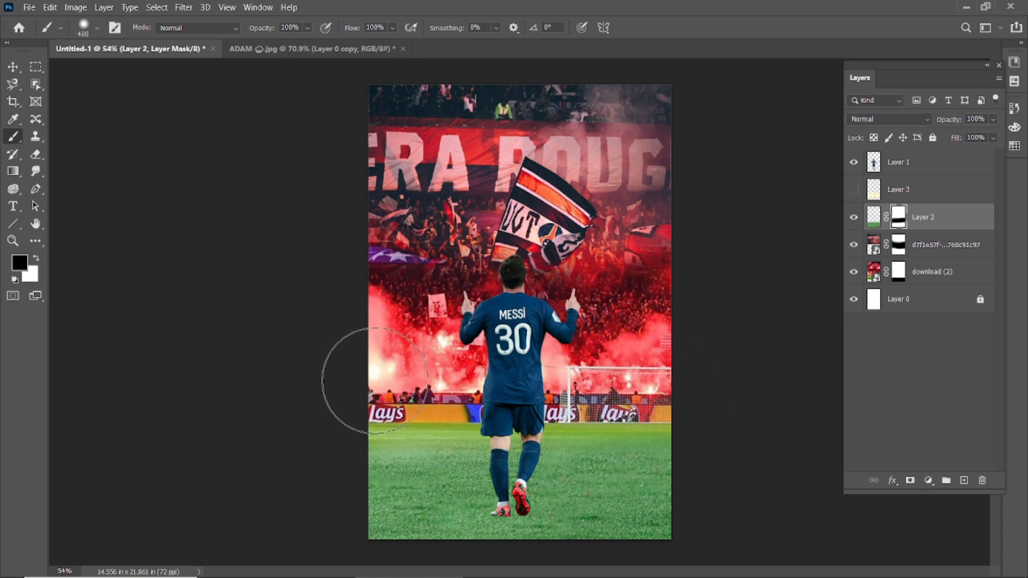
drag(374, 390, 643, 391)
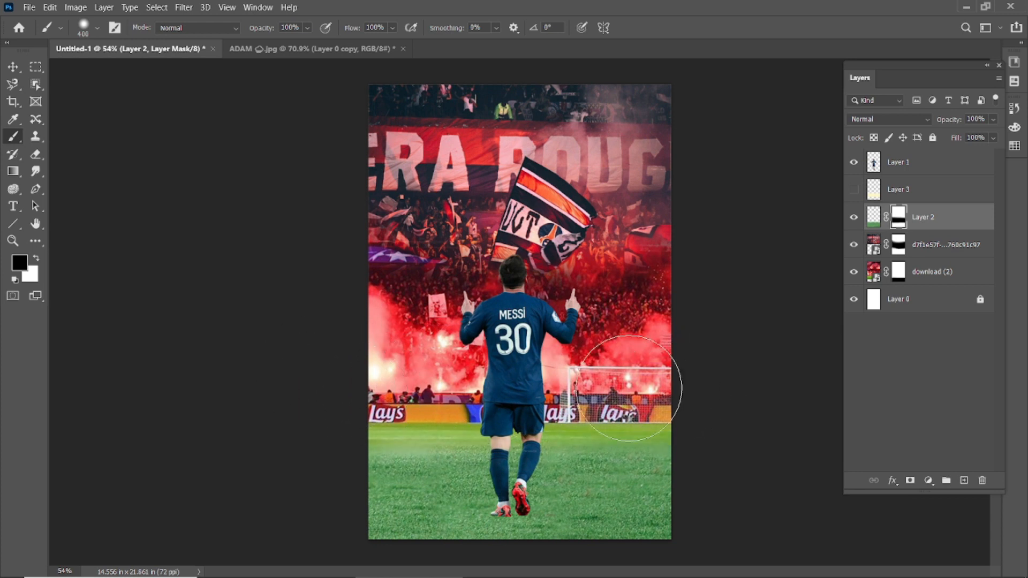
click(14, 67)
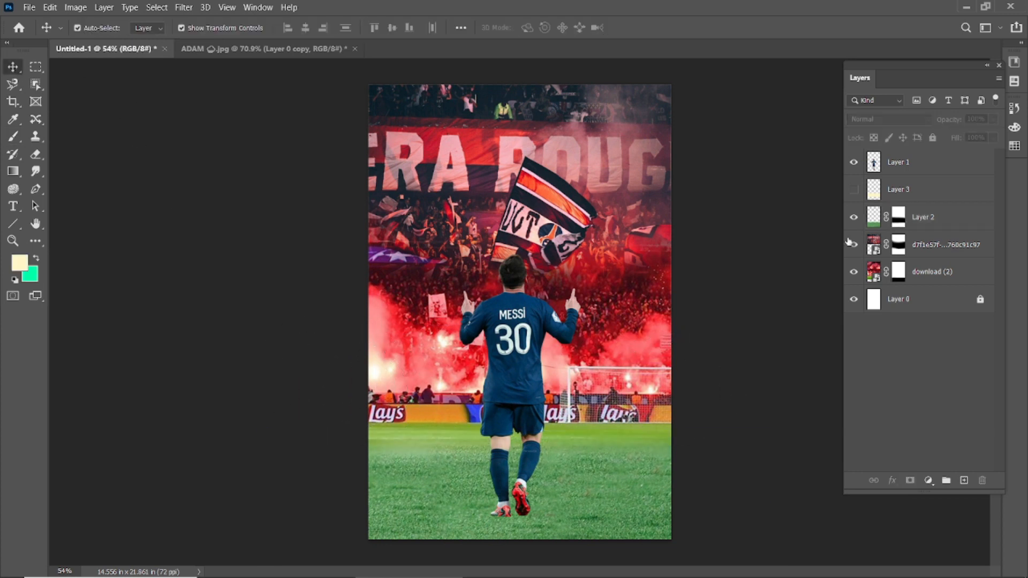
Step: Show the cream haze on Layer 3 to check it over the blended grass, and hide it again
click(853, 189)
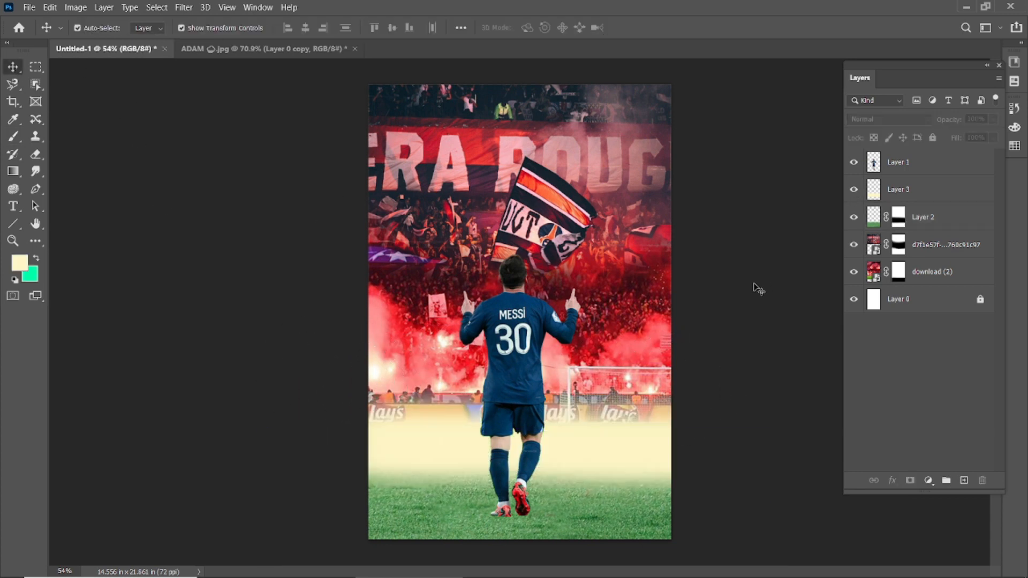
key(ctrl+minus)
scroll(546, 293, up, 1)
click(854, 190)
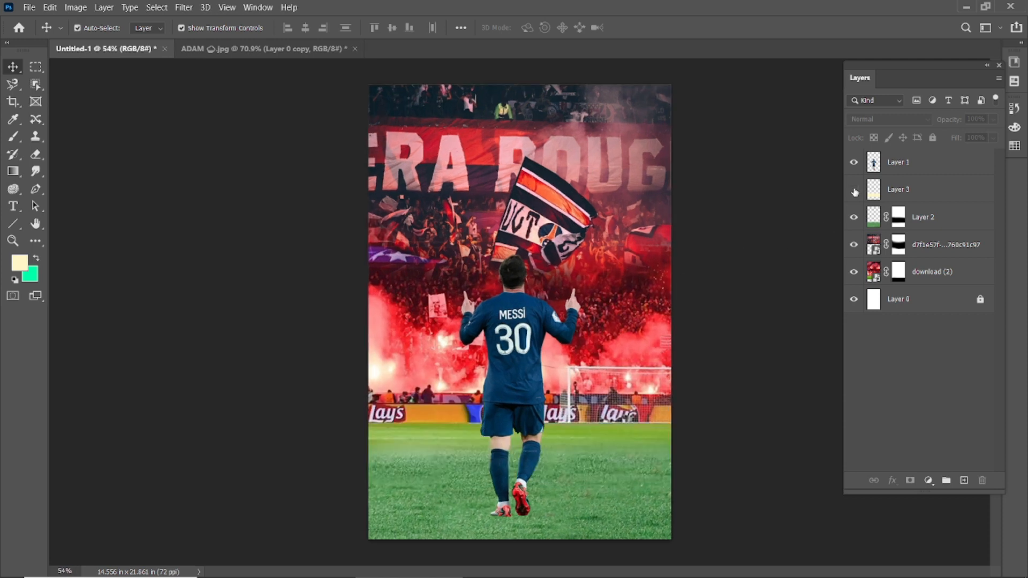
Step: Add a Color Balance adjustment clipped to the grass Layer 2, with midtones at +24 red, +30 green and shifted toward yellow
click(923, 217)
click(929, 480)
click(952, 367)
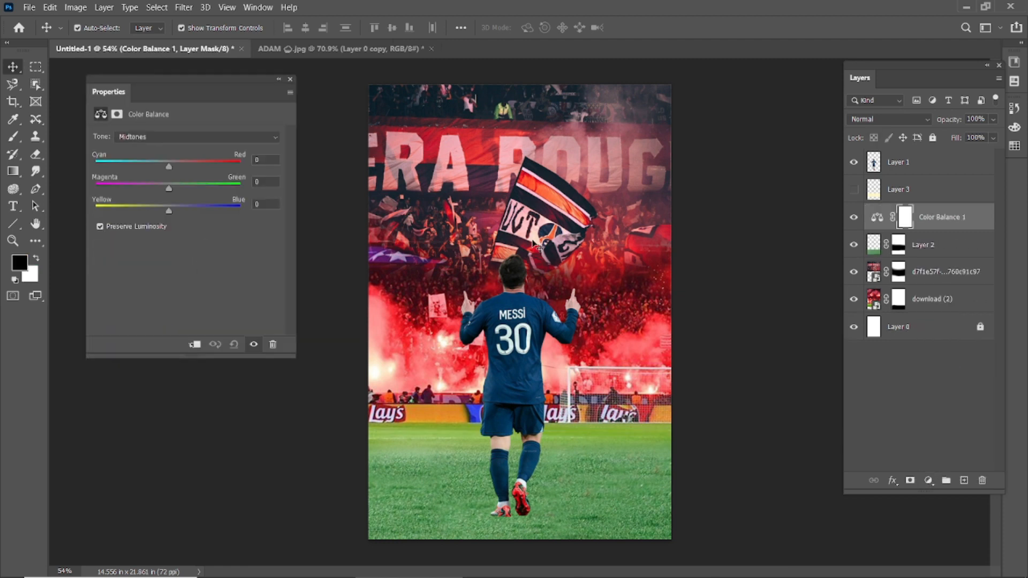
click(195, 344)
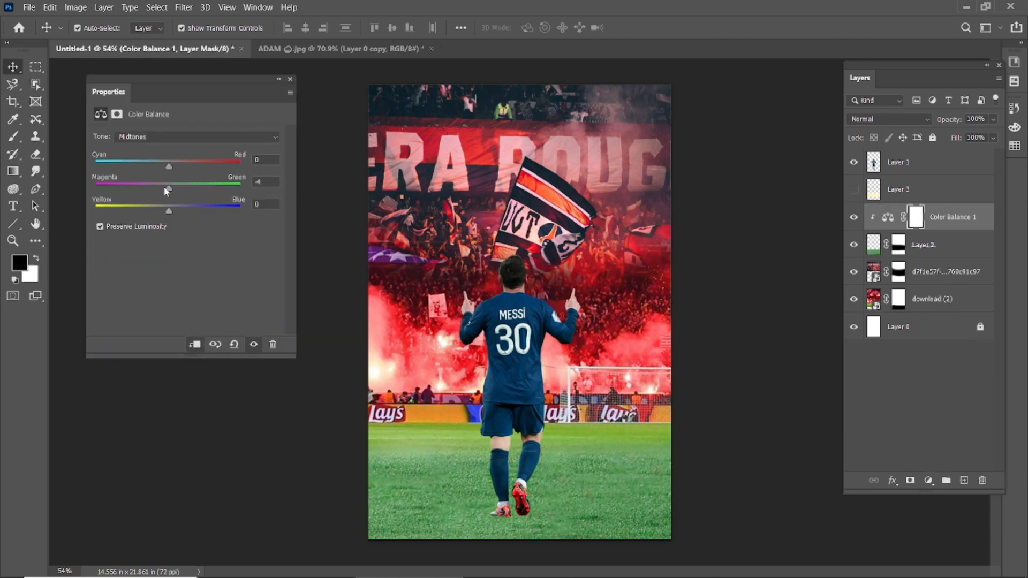
drag(169, 166, 182, 168)
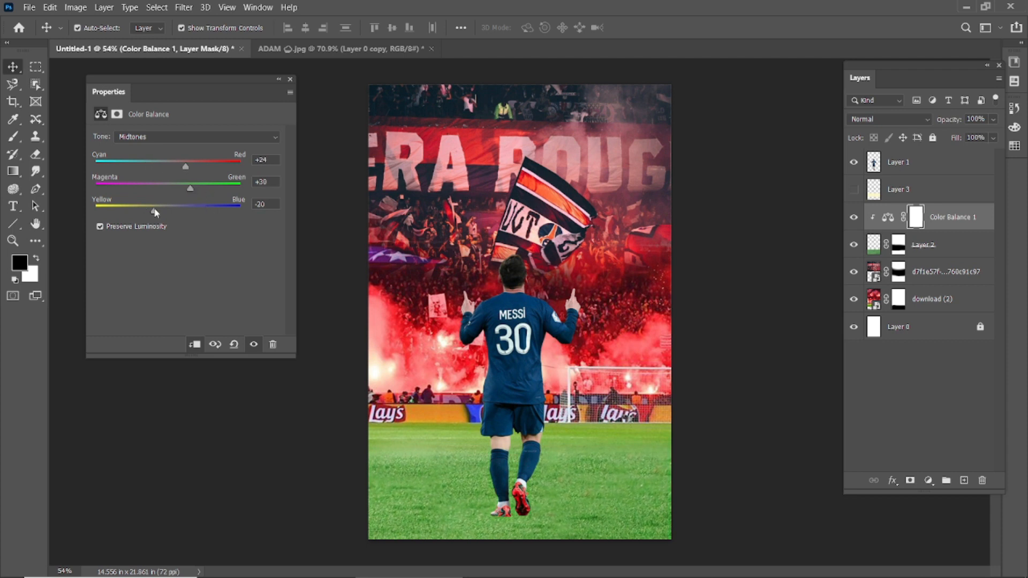
click(290, 79)
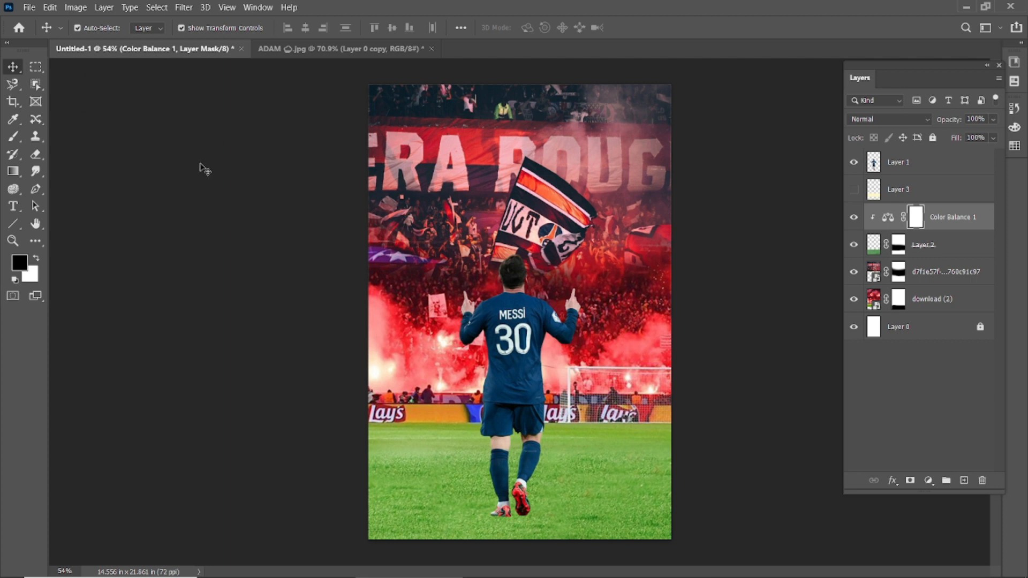
Step: Add a Color Balance adjustment clipped to the banner crowd image, with midtones at +56 red, +5 green and +47 blue
click(521, 147)
click(928, 482)
click(942, 379)
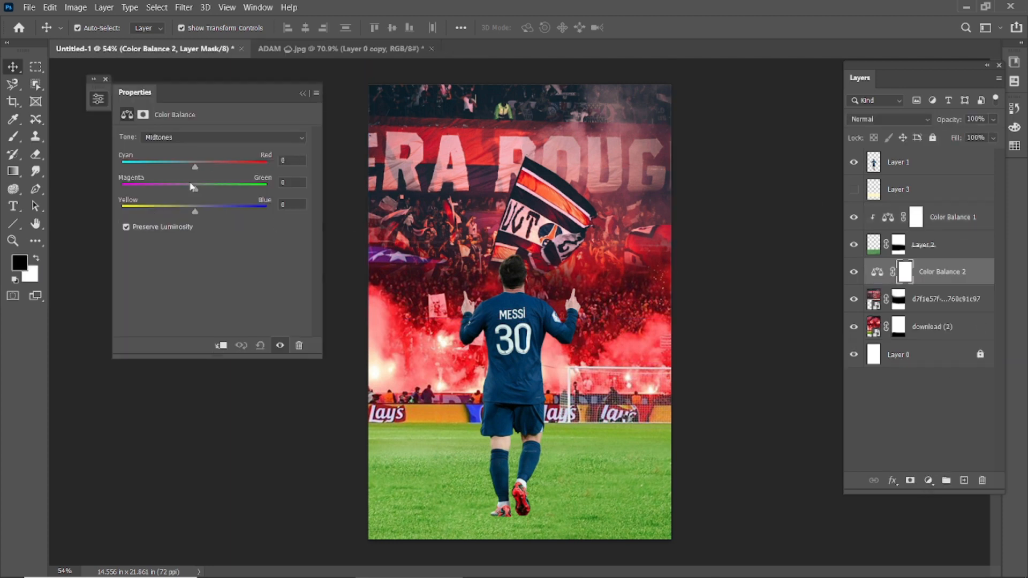
click(223, 348)
mouse_move(195, 188)
mouse_down()
mouse_move(223, 191)
mouse_move(194, 191)
mouse_up()
drag(196, 211, 208, 210)
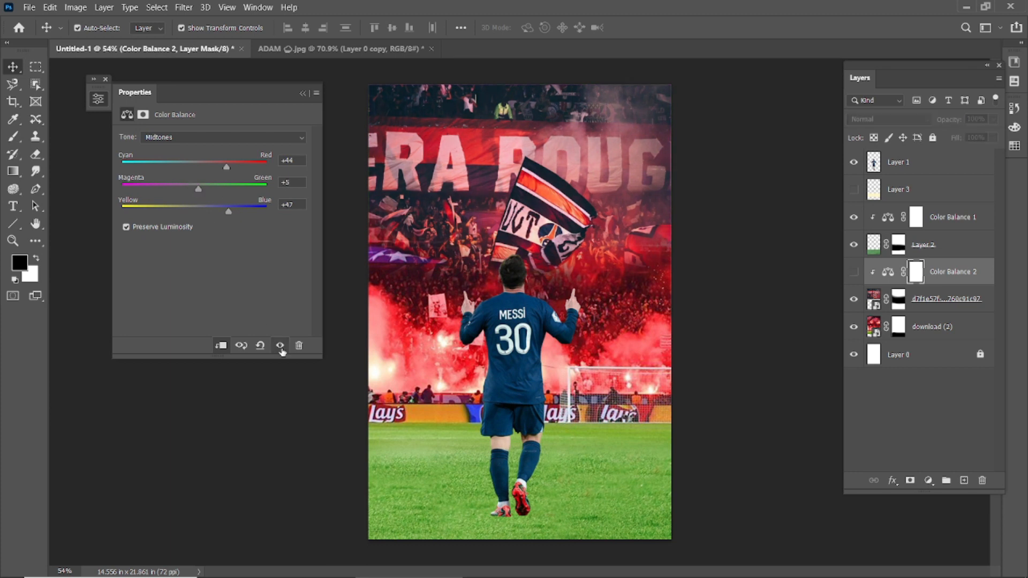
drag(254, 165, 203, 172)
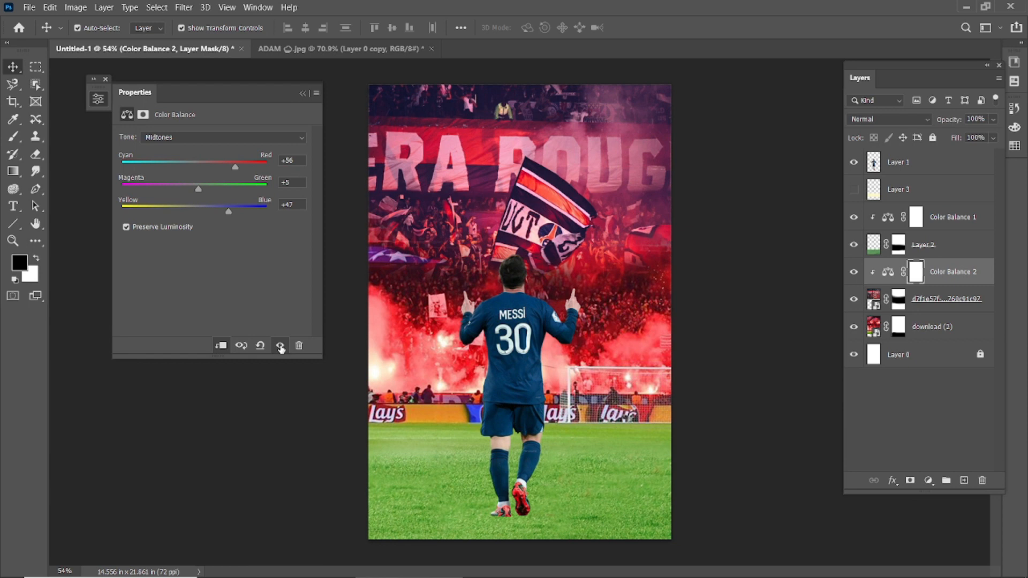
click(303, 94)
Step: Try a Color Balance adjustment clipped to download (2) with midtones at +98 red, +11 green and +22 blue, and delete it
click(930, 303)
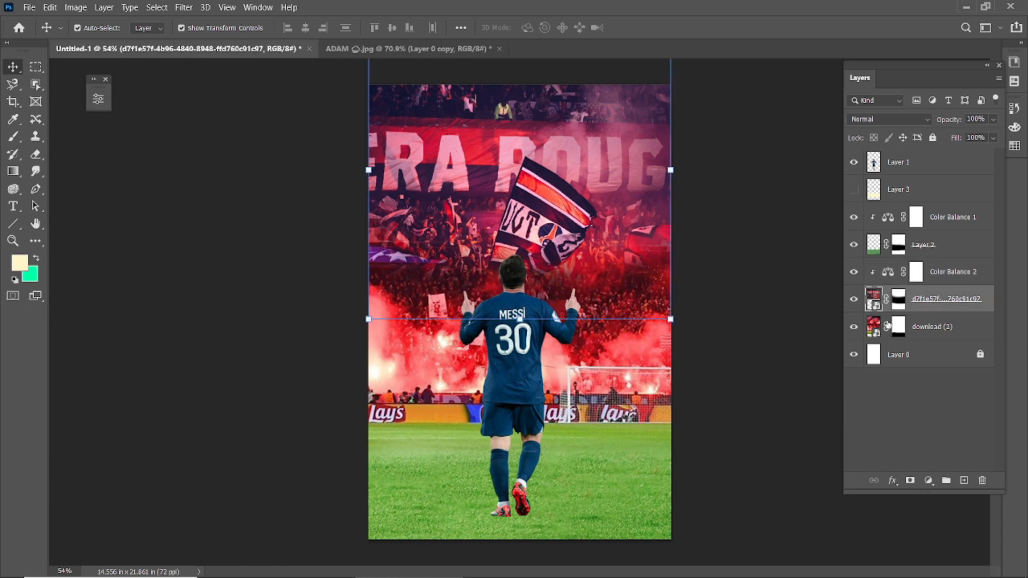
click(932, 327)
click(932, 481)
click(935, 376)
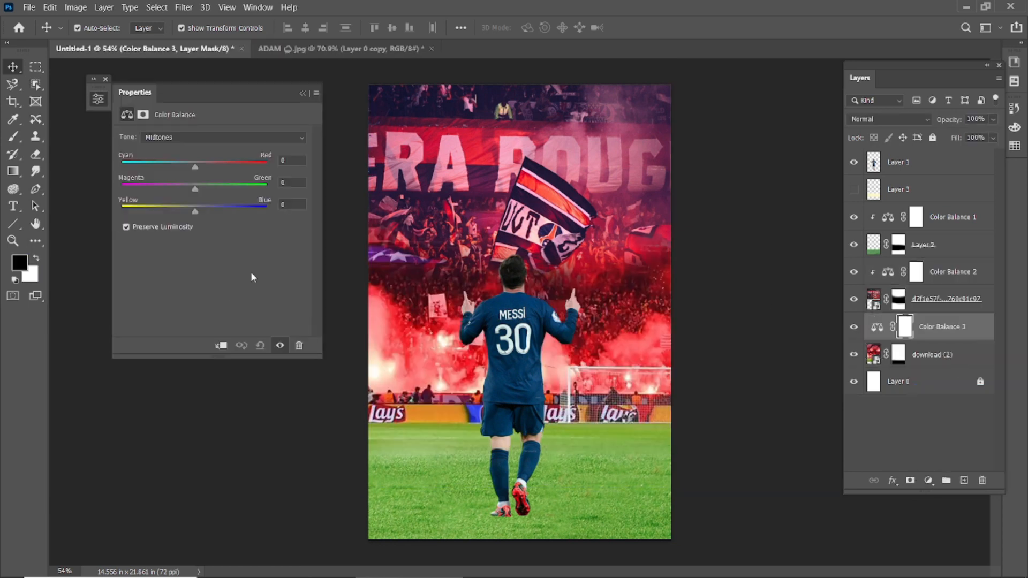
drag(234, 167, 266, 167)
click(221, 346)
drag(228, 211, 208, 209)
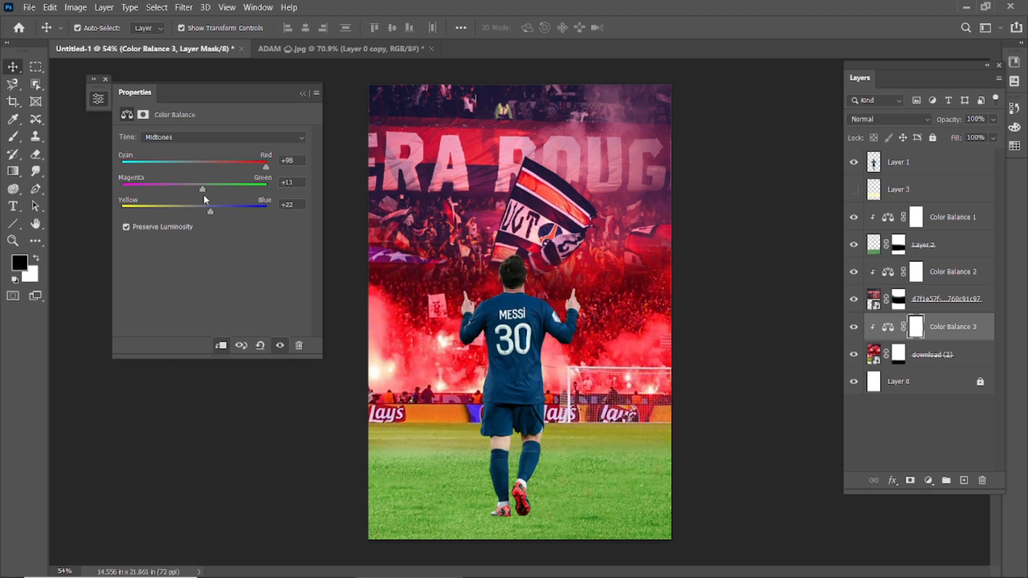
click(300, 346)
click(456, 228)
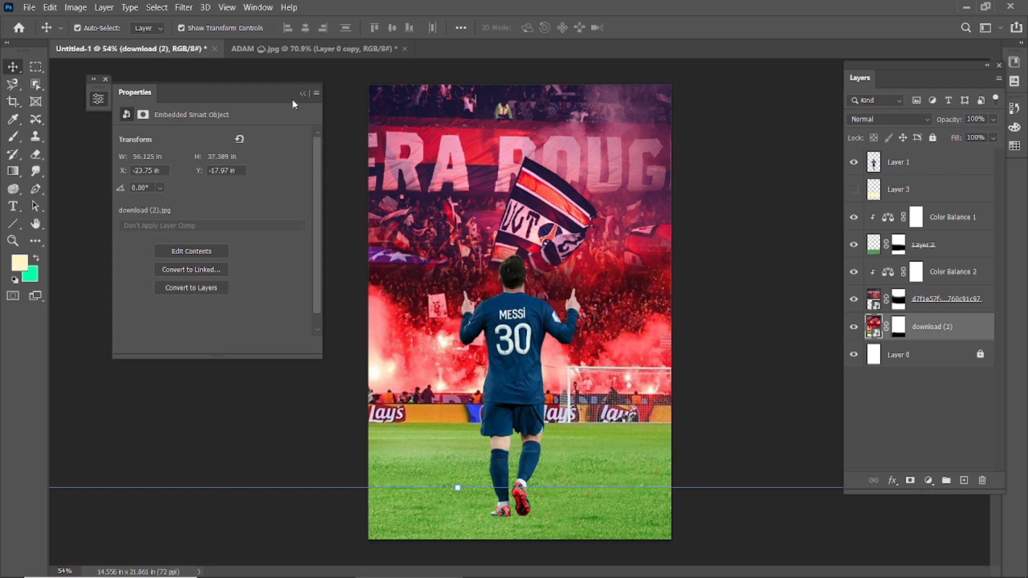
click(302, 93)
Step: Show the haze on Layer 3 and add an unclipped Color Balance adjustment directly beneath the player's Layer 1
click(314, 375)
scroll(413, 376, down, 2)
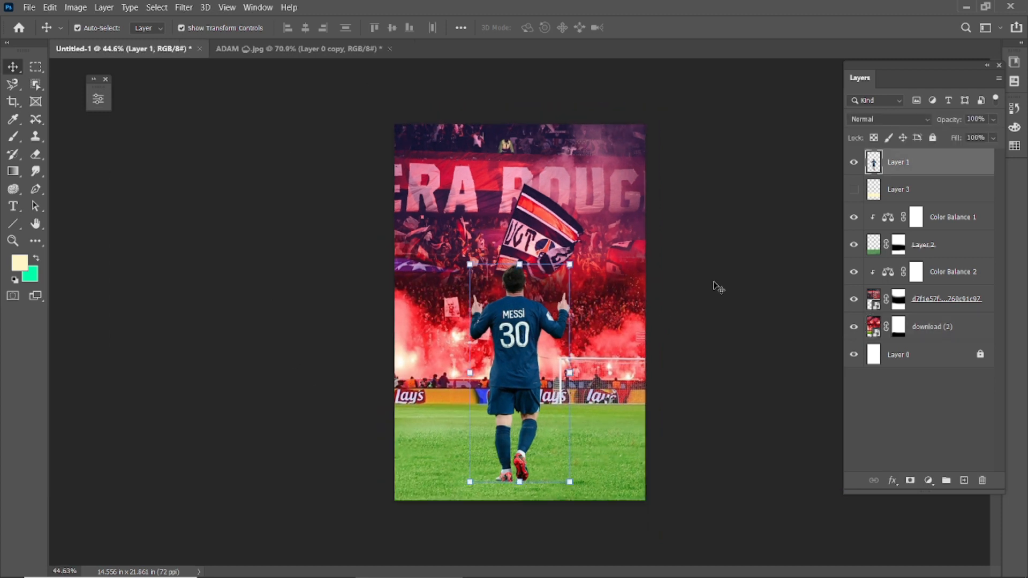
scroll(684, 294, up, 3)
click(916, 164)
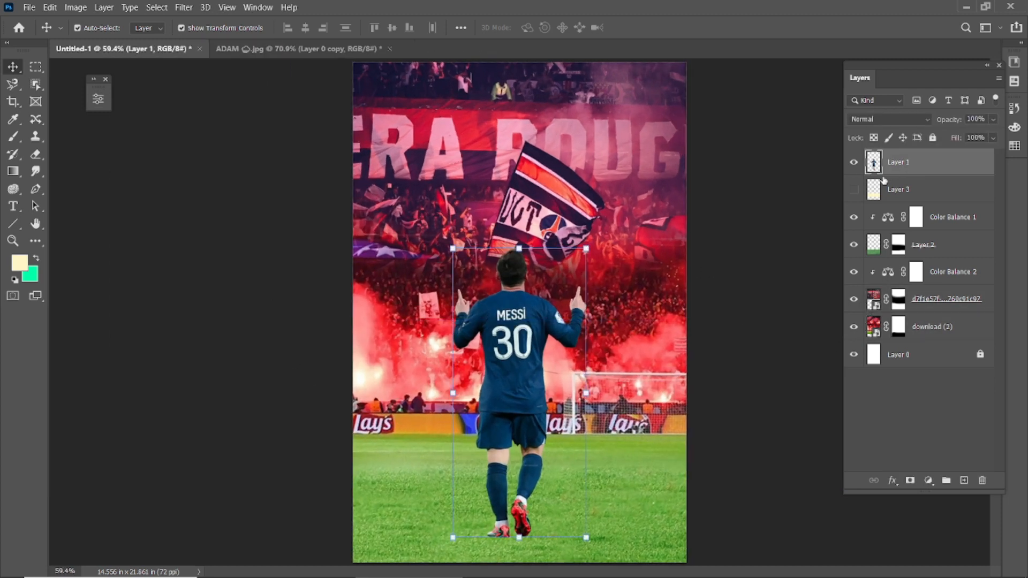
click(854, 189)
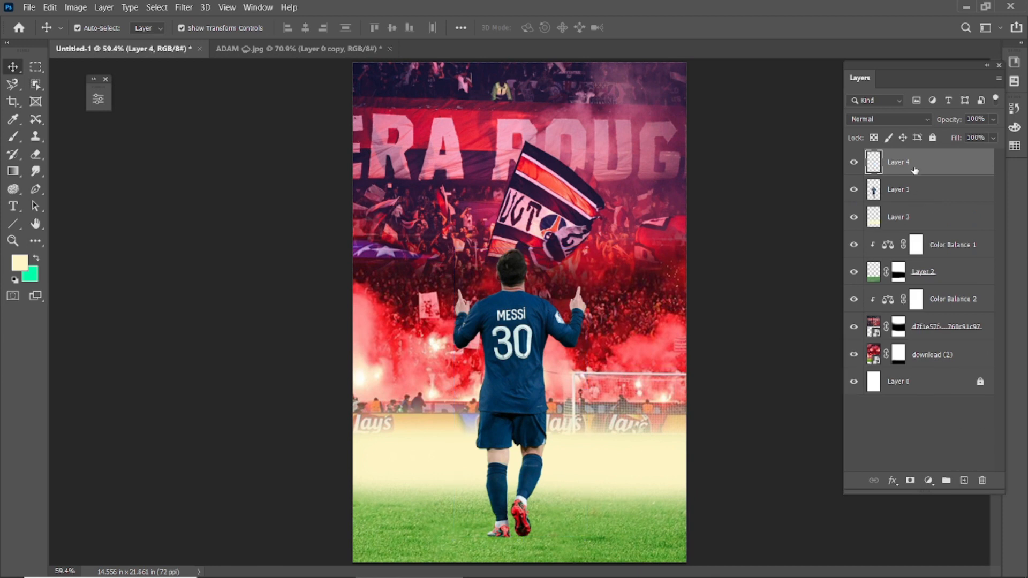
click(929, 480)
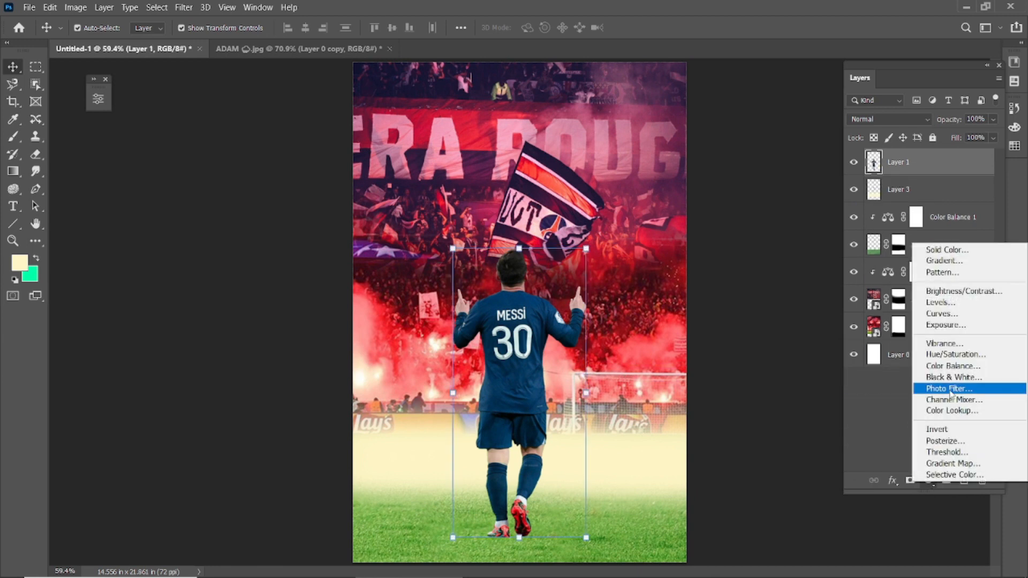
click(934, 369)
drag(938, 169, 938, 209)
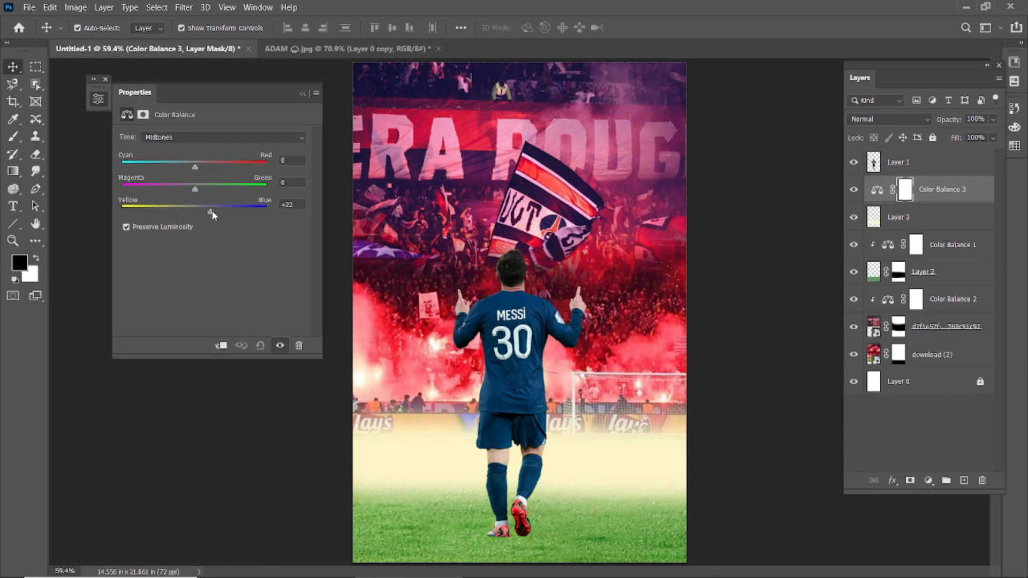
Step: Hide the player's layer and set the midtones of Color Balance 3 to +19 red, +8 green and +71 blue
drag(196, 190, 159, 200)
click(854, 162)
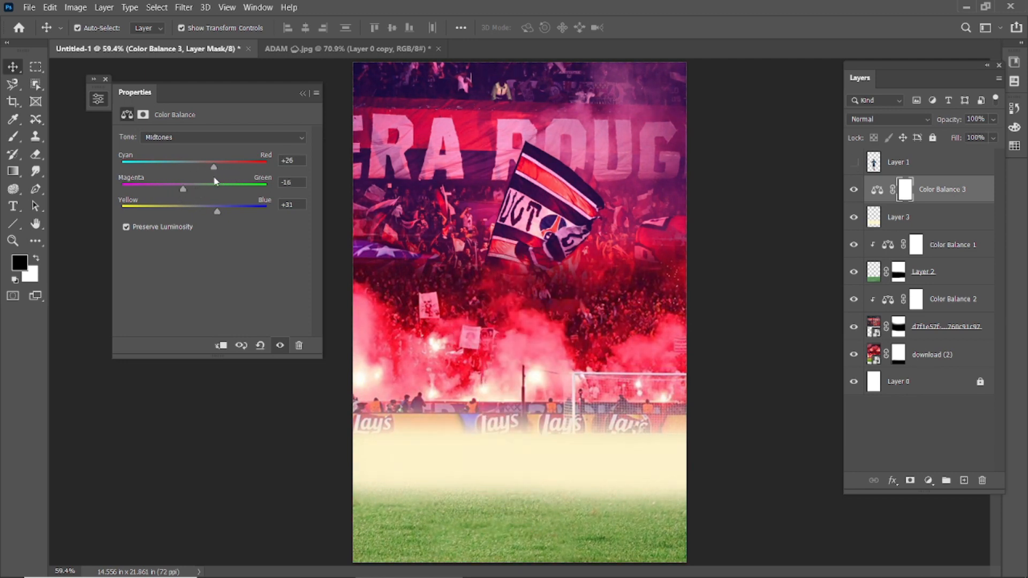
drag(179, 192, 246, 212)
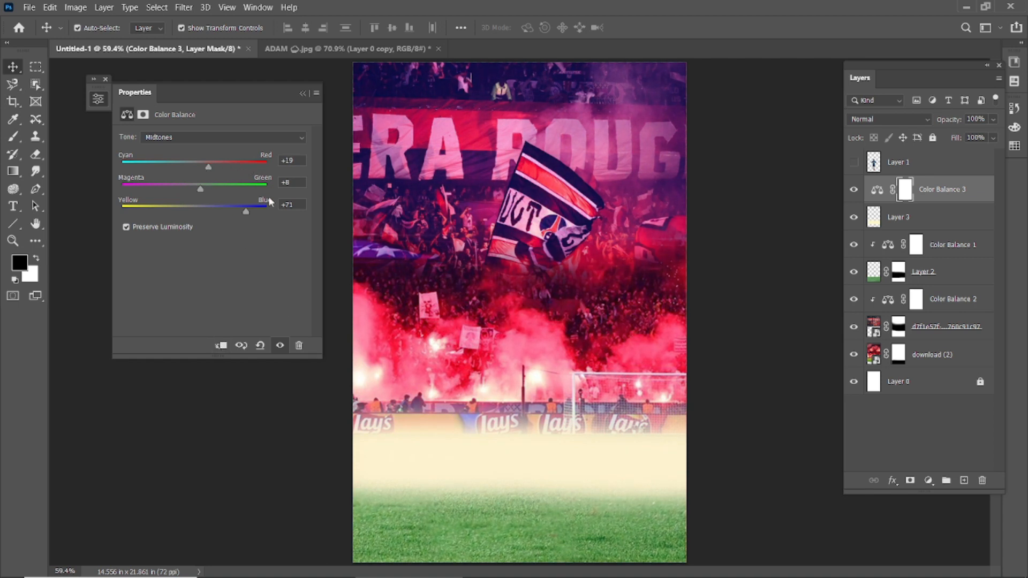
click(303, 94)
Step: Add a Color Balance adjustment clipped to download (2), with midtones at +24 red, -20 green and +58 blue
click(624, 328)
click(898, 355)
click(874, 354)
click(928, 481)
click(945, 379)
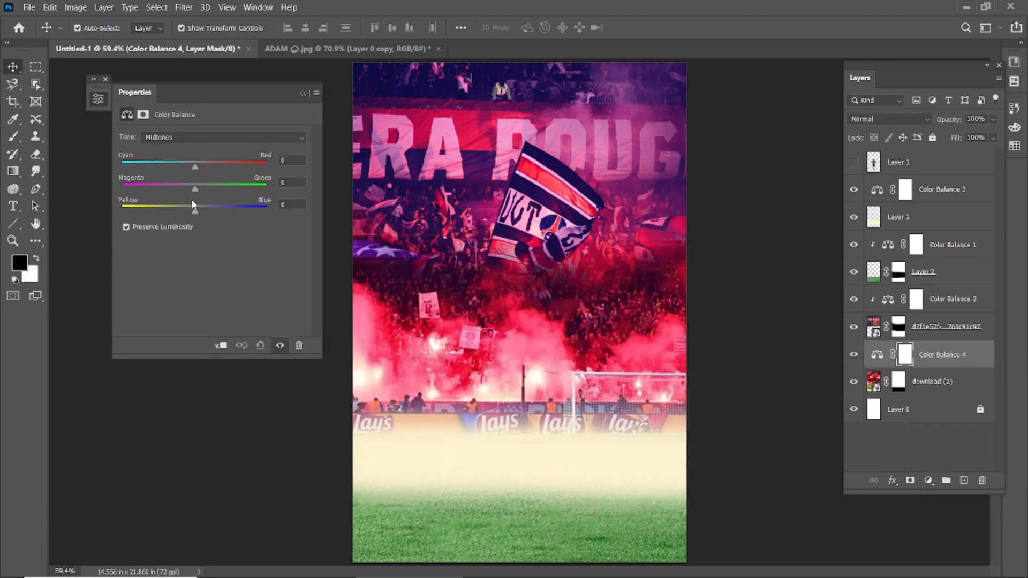
drag(181, 213, 237, 212)
click(221, 345)
click(279, 347)
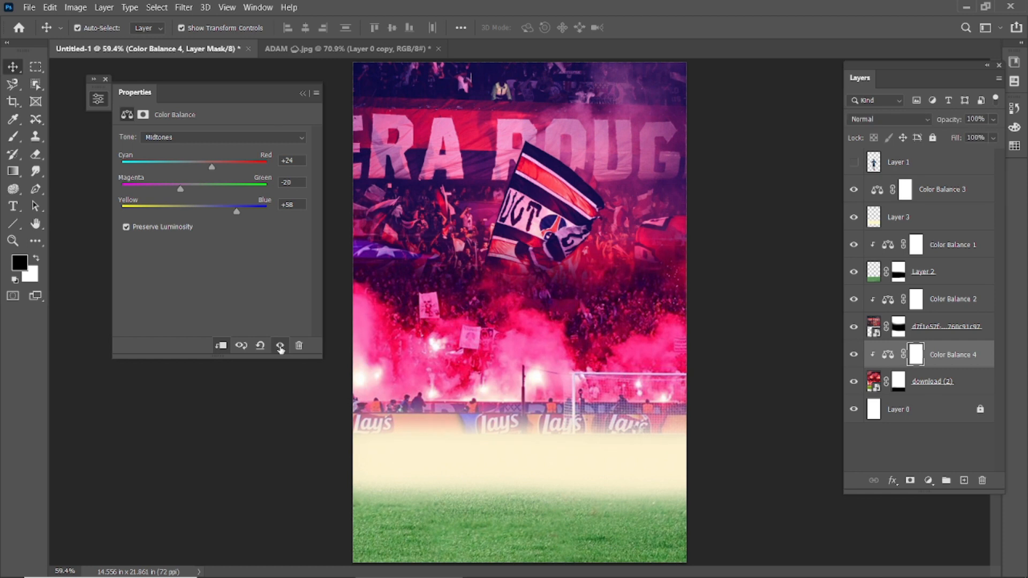
click(106, 79)
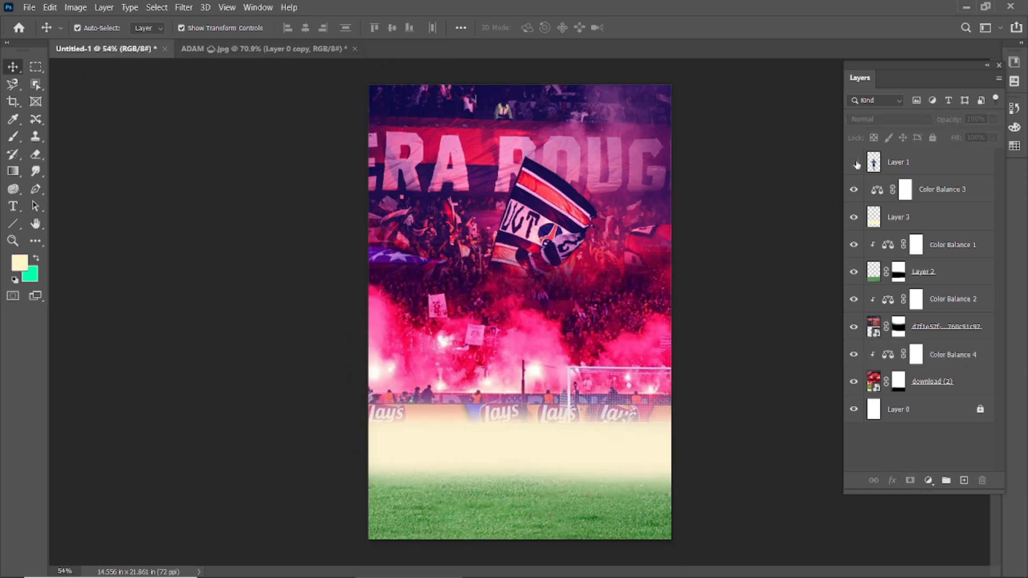
Step: Show the player's Layer 1 again and open it in the Camera Raw Filter
click(854, 162)
click(911, 163)
click(184, 7)
click(201, 101)
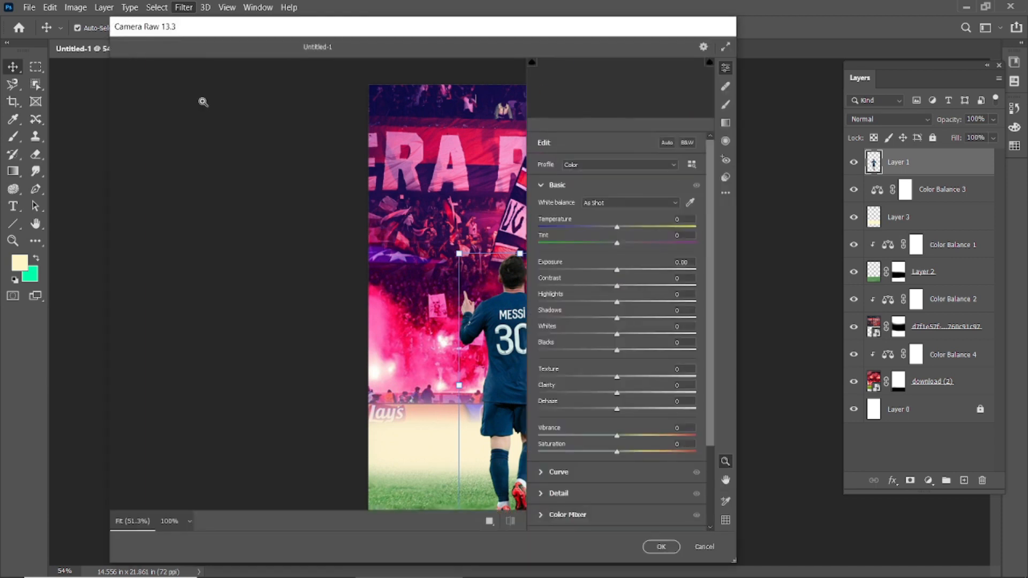
scroll(503, 338, up, 5)
scroll(380, 325, down, 2)
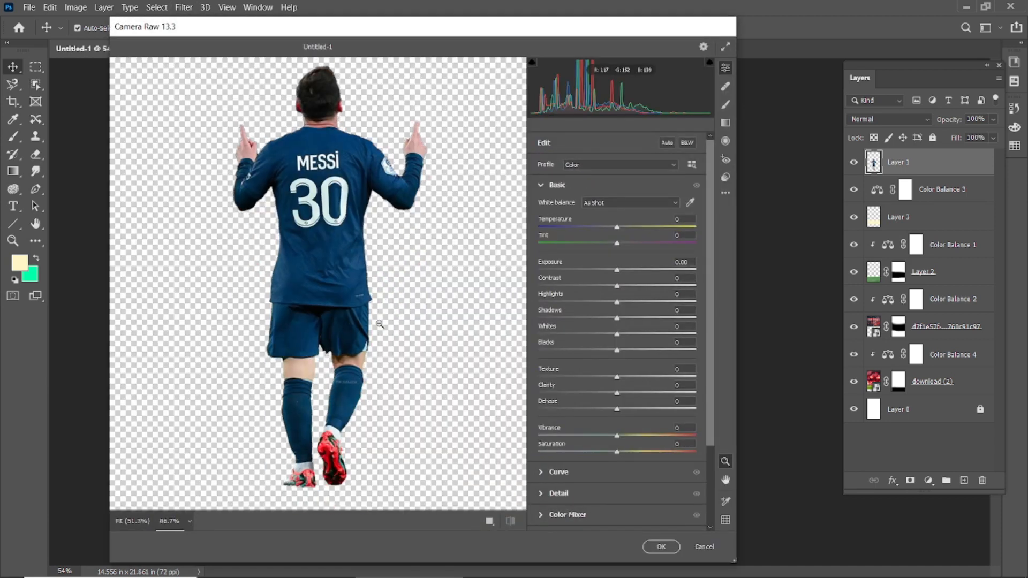
Step: Grade the player in Camera Raw with exposure +0.35, contrast +25, highlights -1, shadows -17 and texture +27, and apply the filter
drag(617, 270, 605, 326)
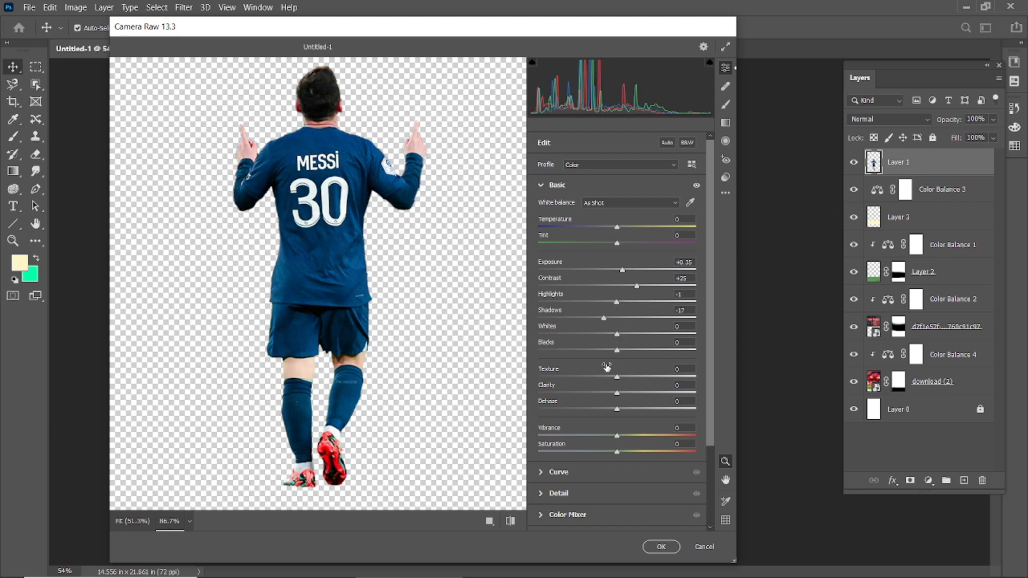
scroll(317, 300, down, 3)
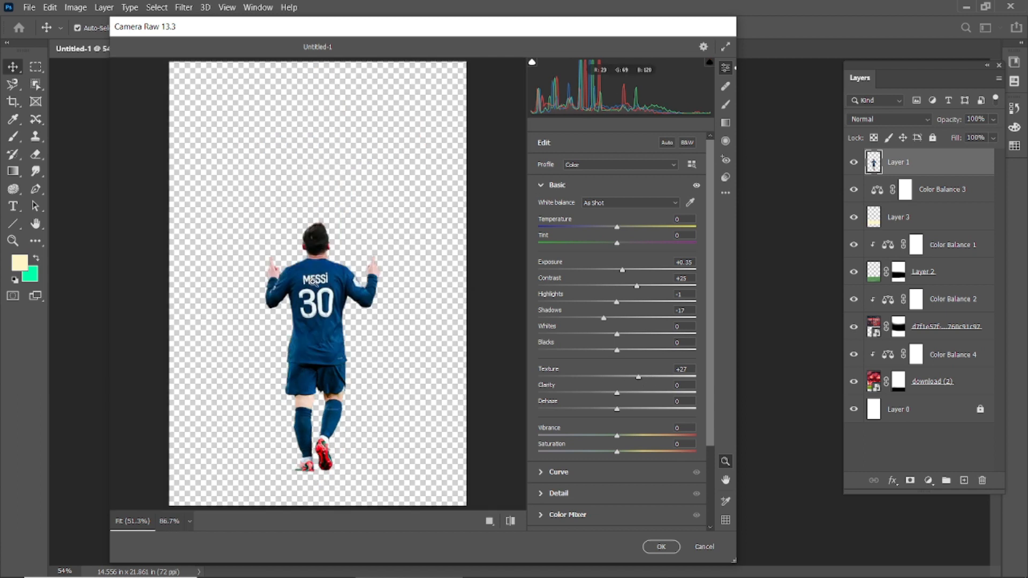
scroll(317, 292, up, 7)
mouse_move(617, 393)
mouse_down()
mouse_move(679, 394)
mouse_move(586, 399)
mouse_move(618, 397)
mouse_up()
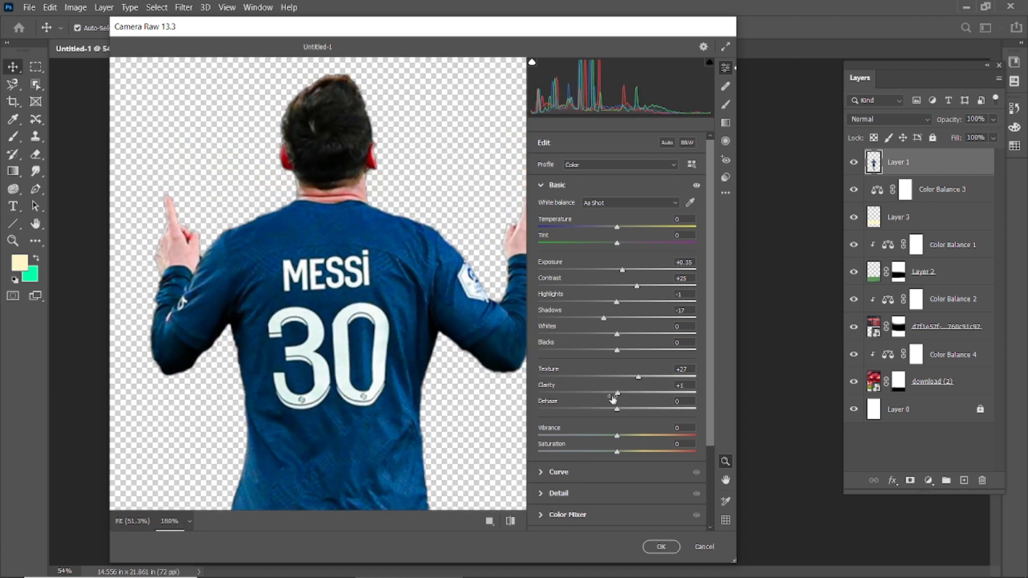
scroll(471, 478, down, 3)
click(510, 521)
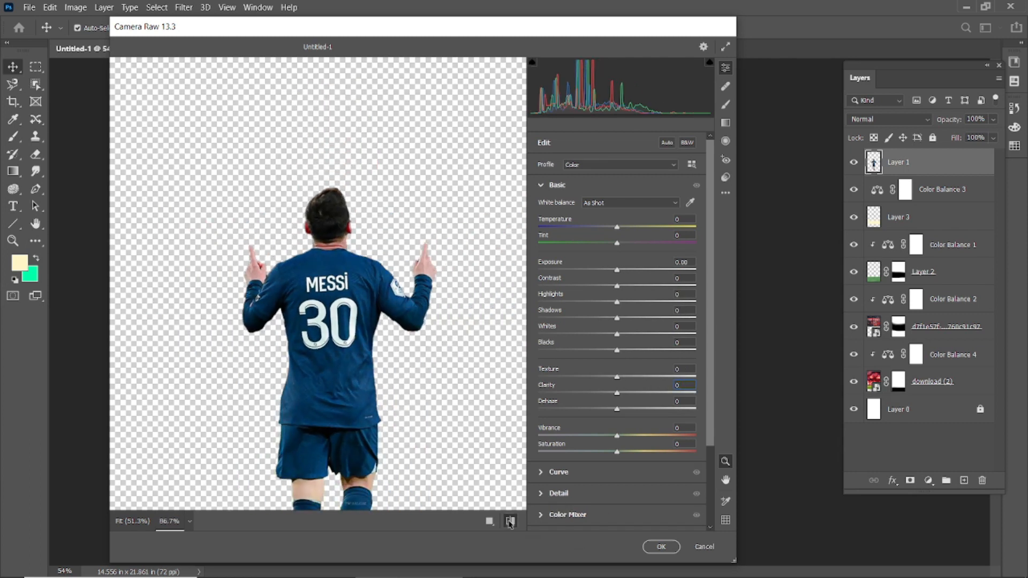
click(660, 547)
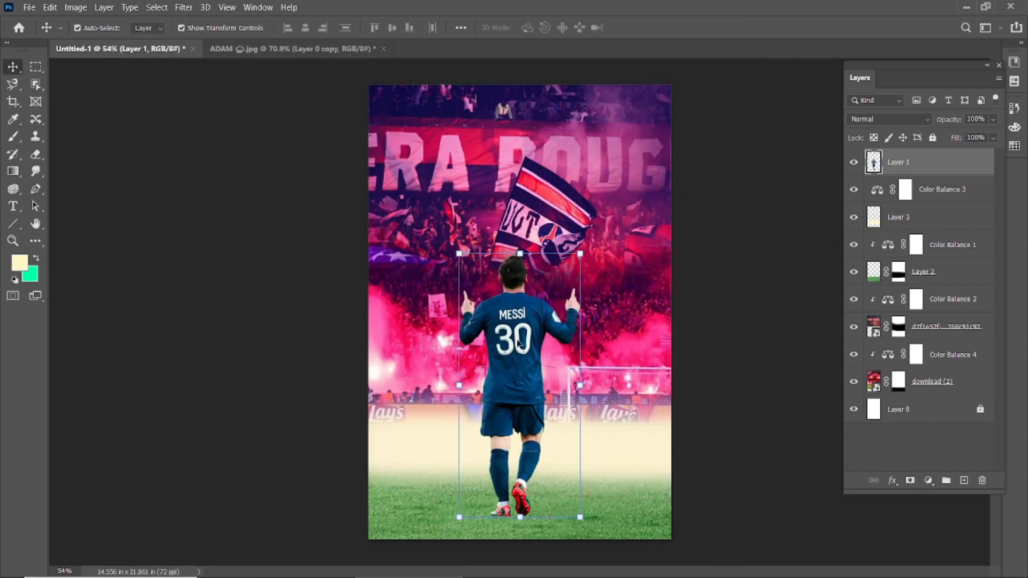
scroll(517, 341, up, 2)
click(964, 480)
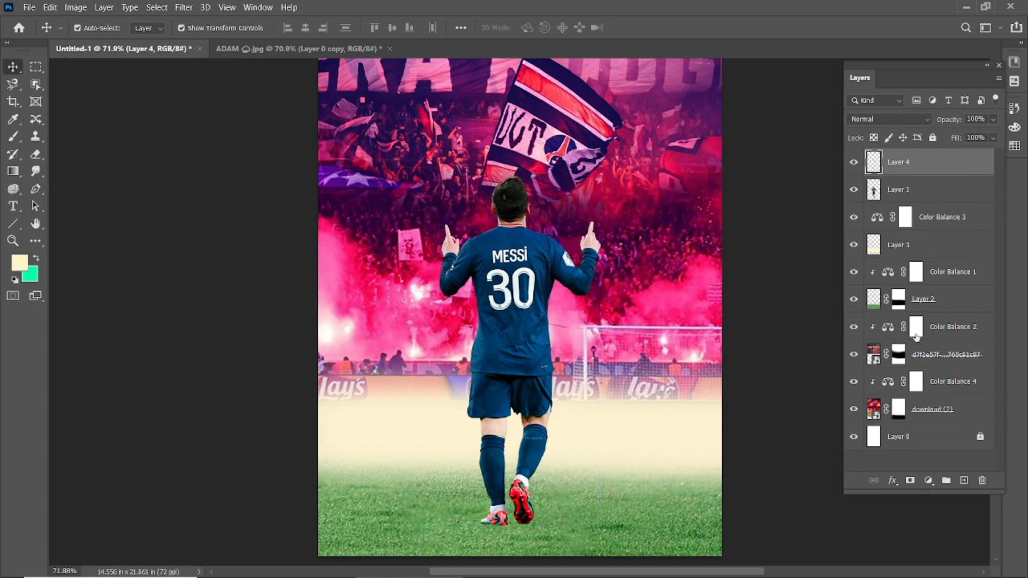
key(Delete)
Step: Add a Color Balance adjustment clipped to the player's Layer 1, with midtones at +22 red, +24 green and +27 blue
click(928, 480)
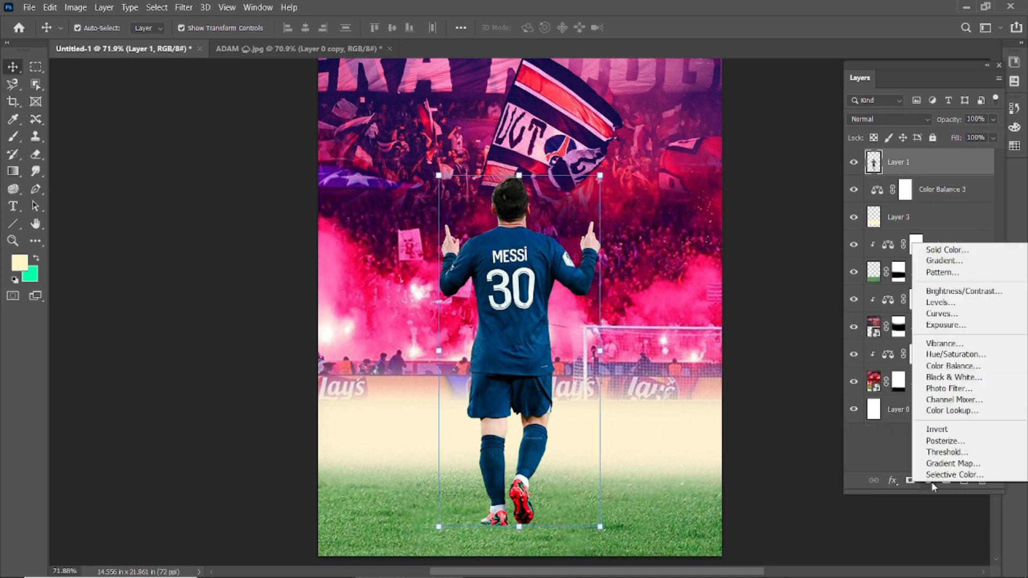
click(942, 368)
key(ctrl+0)
click(193, 207)
key(ctrl+alt+g)
drag(192, 209, 231, 171)
key(ctrl+plus)
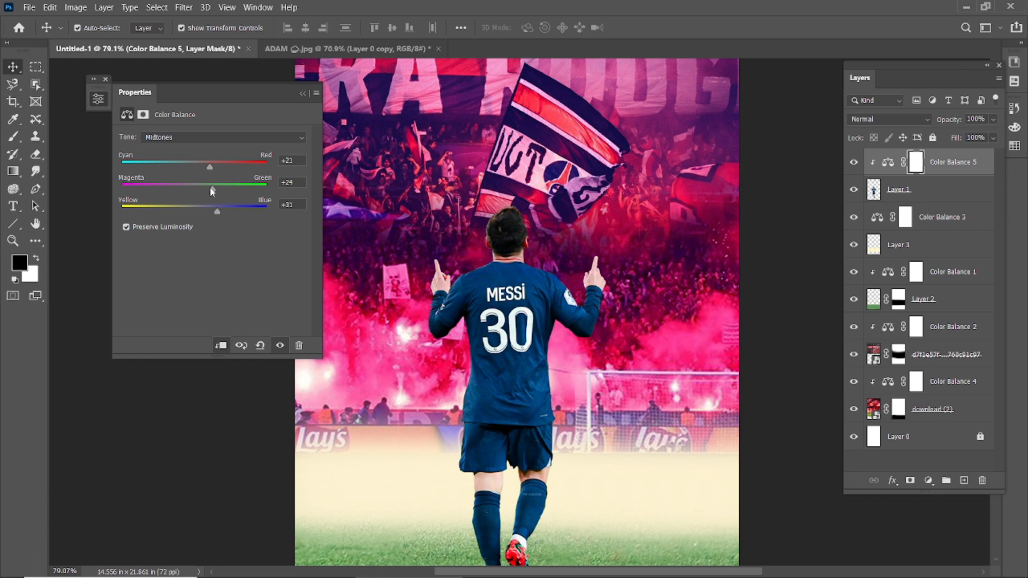
drag(234, 215, 210, 214)
key(ctrl+minus)
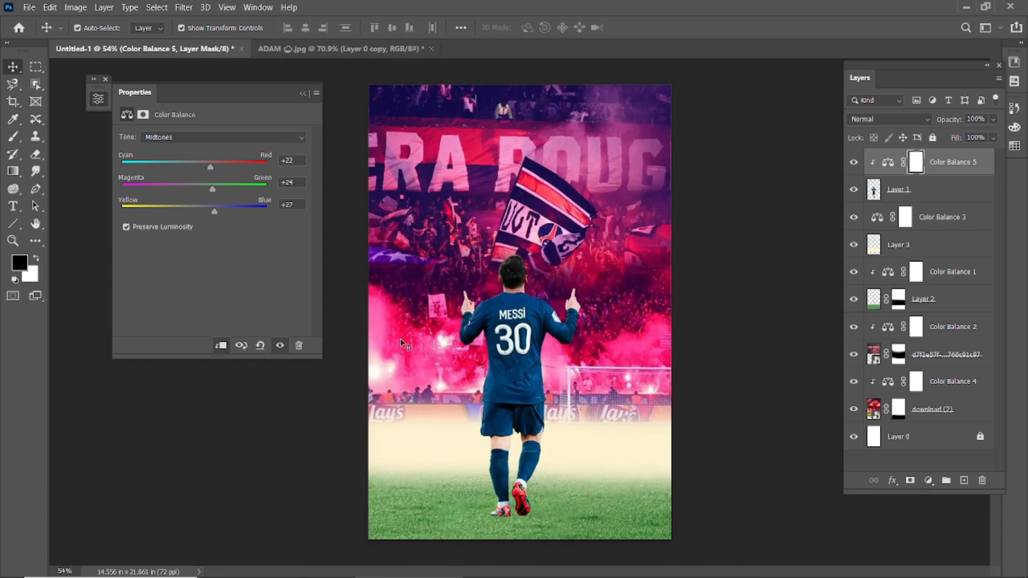
Step: Compare the player with and without Color Balance 5, both at full view and close up
click(279, 345)
click(279, 346)
scroll(508, 344, up, 10)
scroll(477, 316, up, 2)
click(279, 347)
click(280, 347)
scroll(544, 392, down, 6)
scroll(544, 392, down, 1)
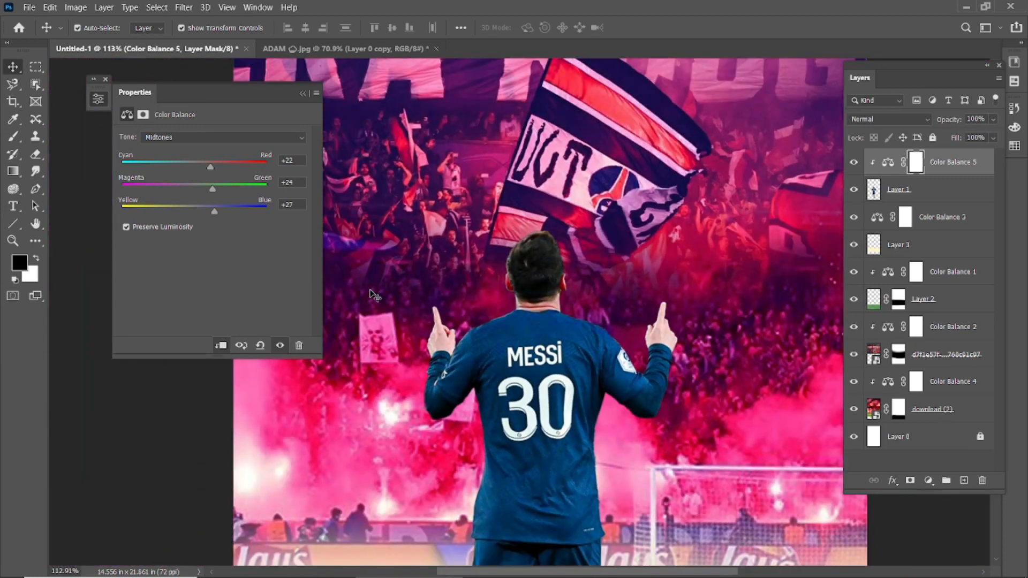
Step: Shift the midtones of Color Balance 5 to -56 green and +6 blue, comparing the player with and without it
drag(215, 213, 136, 189)
click(280, 347)
click(280, 346)
click(280, 347)
click(280, 346)
scroll(584, 366, down, 8)
mouse_move(208, 215)
mouse_down()
mouse_move(179, 214)
mouse_move(199, 214)
mouse_up()
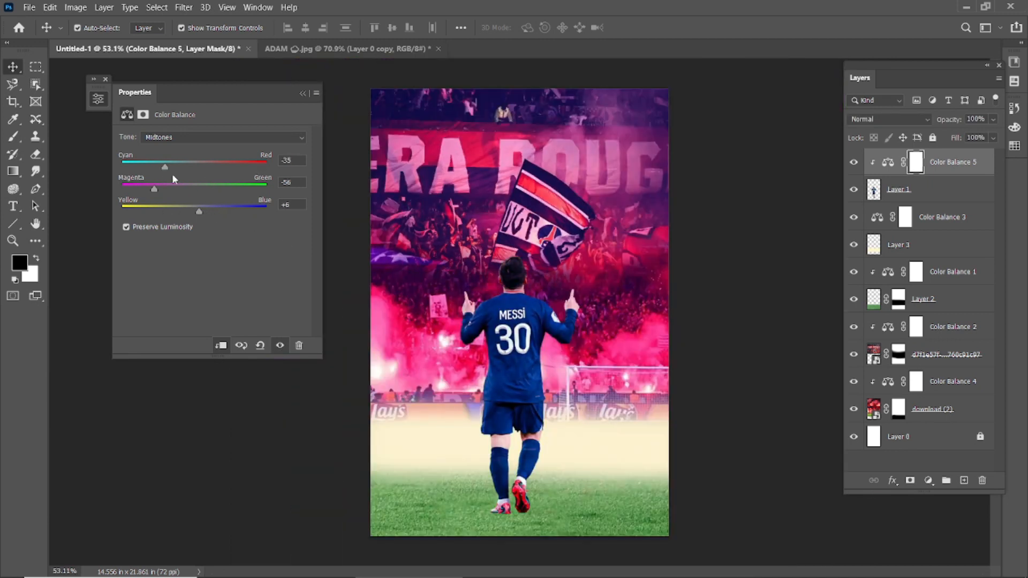
Step: Check the player's tint against the original and set the midtones of Color Balance 5 to +22 red, -53 green and +5 blue
scroll(503, 424, up, 2)
scroll(503, 424, up, 2)
click(280, 346)
click(280, 346)
click(280, 346)
click(280, 347)
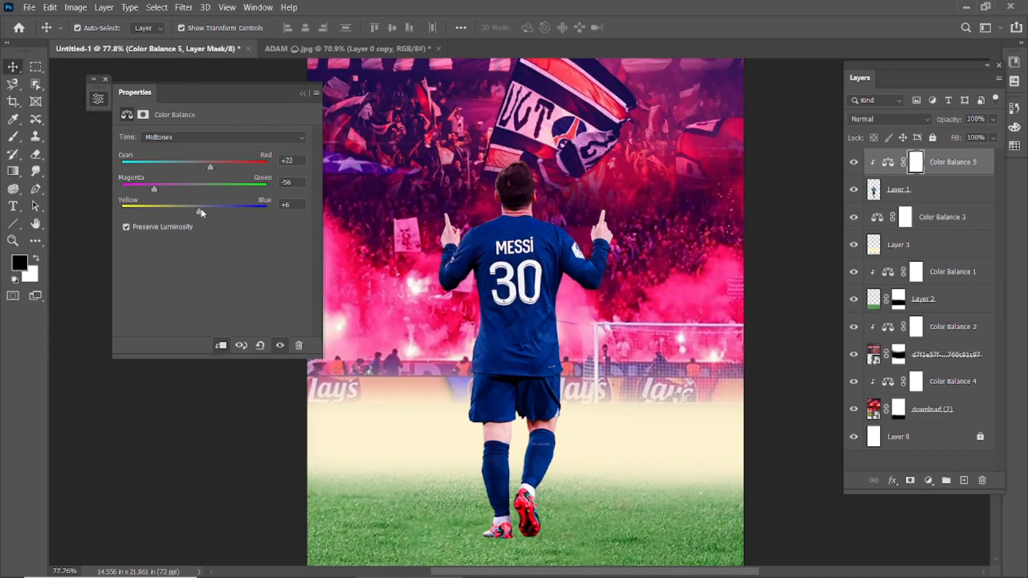
drag(198, 213, 146, 213)
drag(168, 203, 163, 207)
scroll(343, 422, down, 6)
scroll(342, 422, up, 2)
click(280, 346)
click(280, 346)
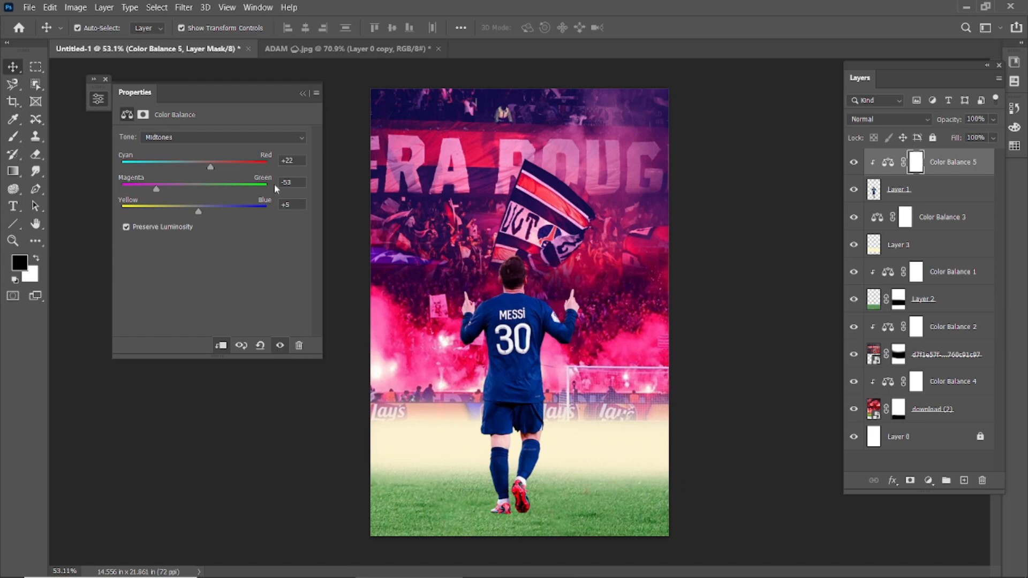
click(303, 93)
click(910, 190)
click(929, 480)
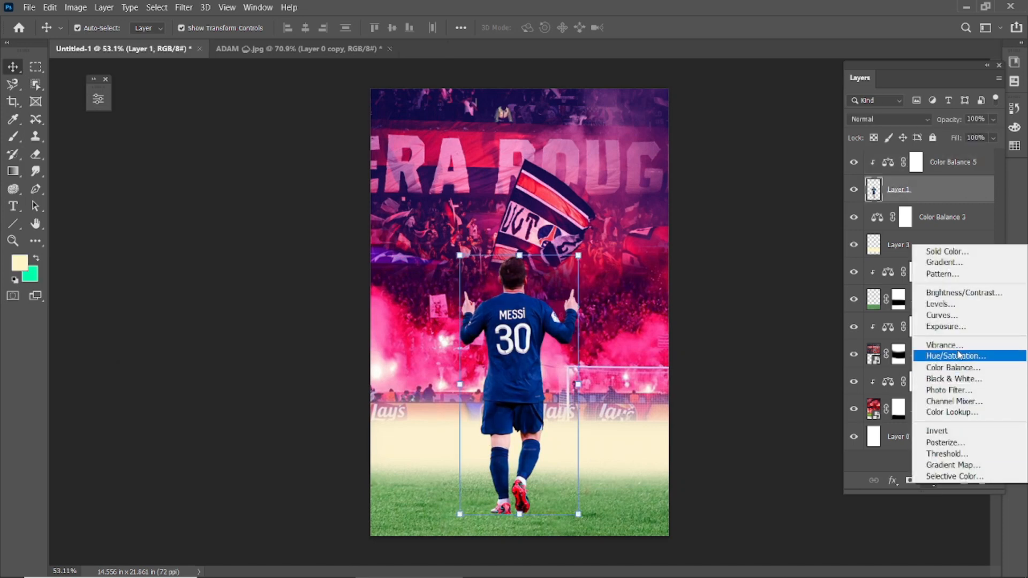
click(961, 308)
click(303, 93)
drag(961, 193, 982, 481)
Step: Add a Curves adjustment clipped to Layer 1 and shape a shallow RGB S-curve with slightly lowered shadows and raised highlights
click(929, 480)
click(942, 312)
scroll(522, 413, up, 3)
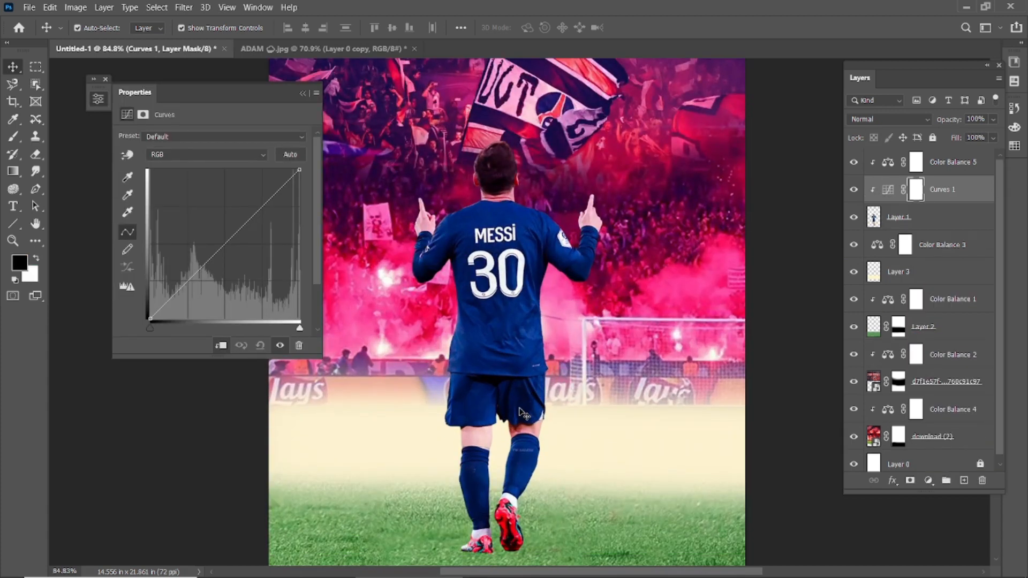
drag(194, 275, 194, 287)
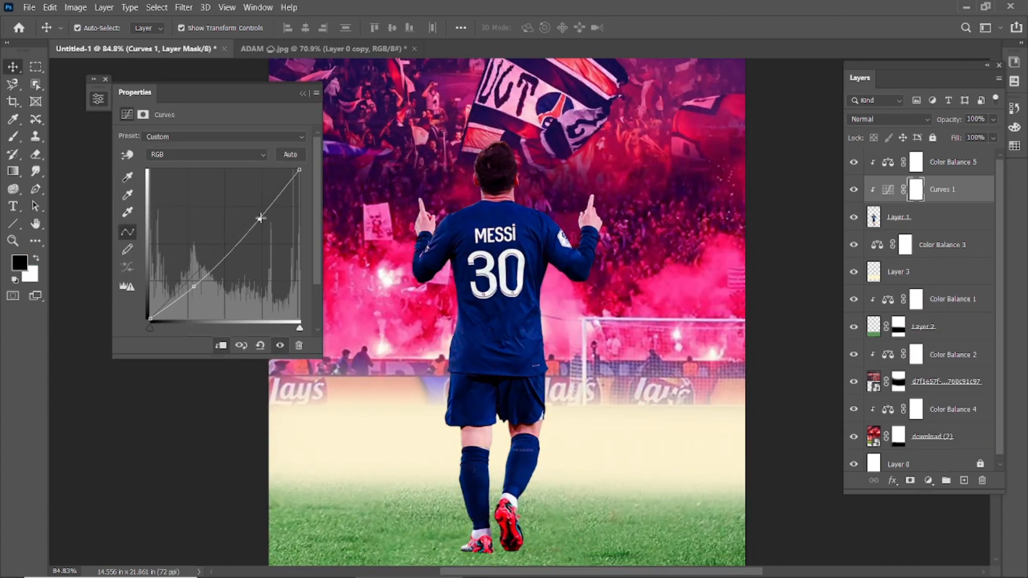
drag(259, 210, 260, 205)
drag(191, 287, 194, 280)
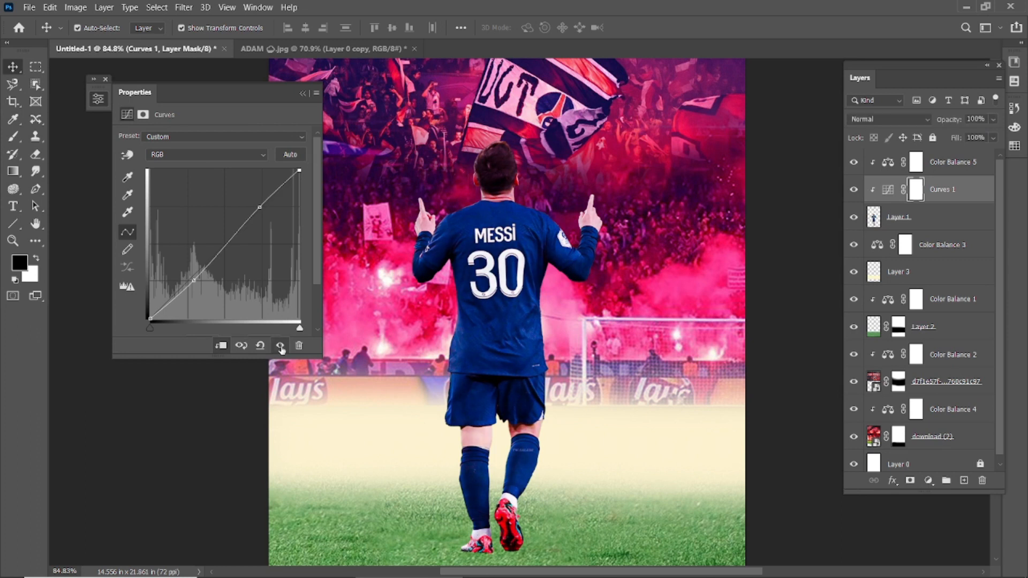
Step: Lift the shadow point of Curves 1 slightly above the diagonal, ease the highlight point back, and compare the effect on the player
drag(195, 283, 190, 269)
drag(259, 206, 260, 209)
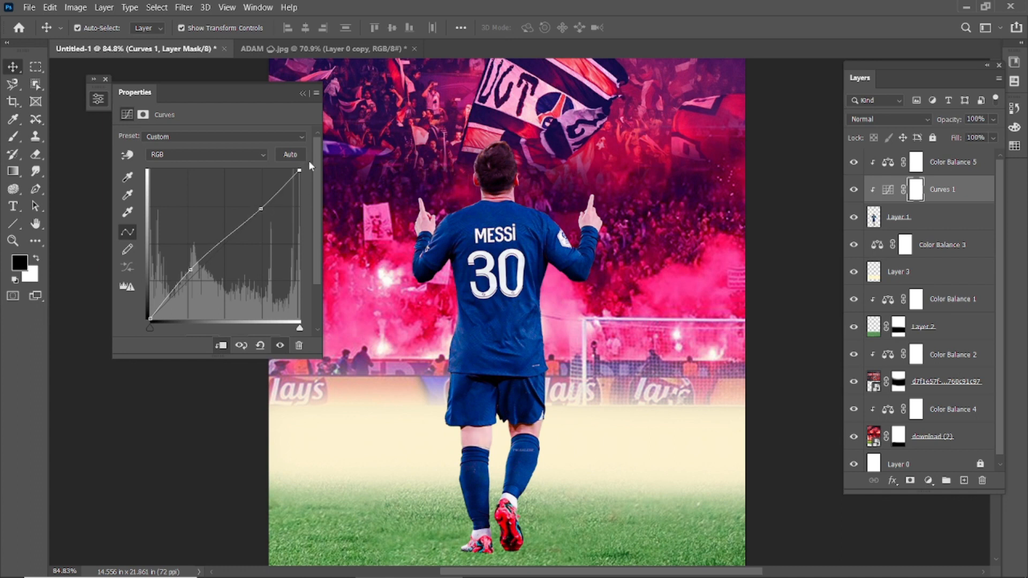
click(280, 345)
click(280, 345)
click(280, 345)
click(280, 345)
click(304, 95)
Step: Set the blue midtones of Color Balance 5 to -42 and readjust its red and green midtones
double_click(887, 163)
drag(199, 212, 164, 216)
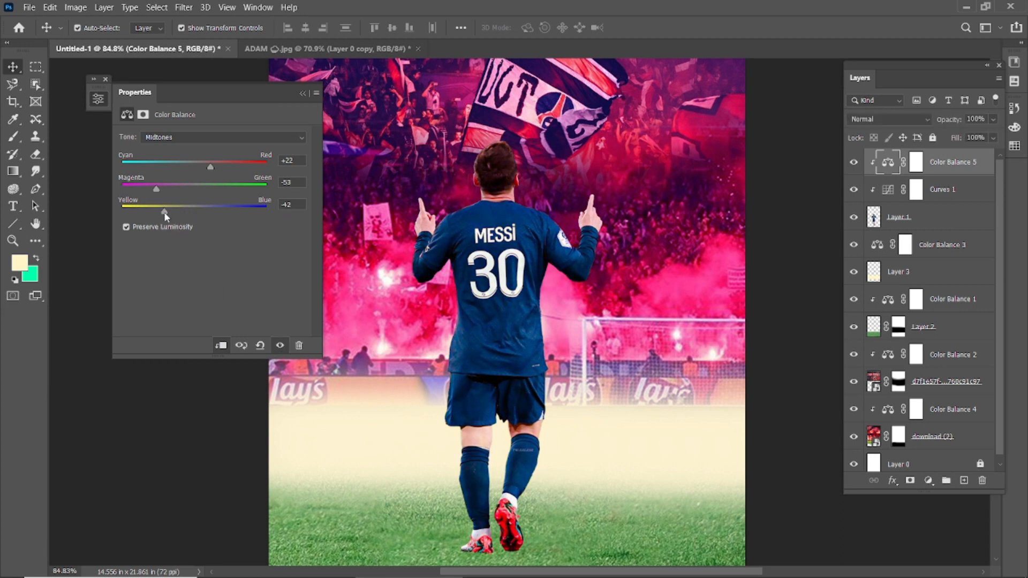
drag(211, 165, 148, 192)
mouse_move(203, 169)
mouse_down()
mouse_move(169, 174)
mouse_move(200, 169)
mouse_up()
click(301, 95)
click(154, 179)
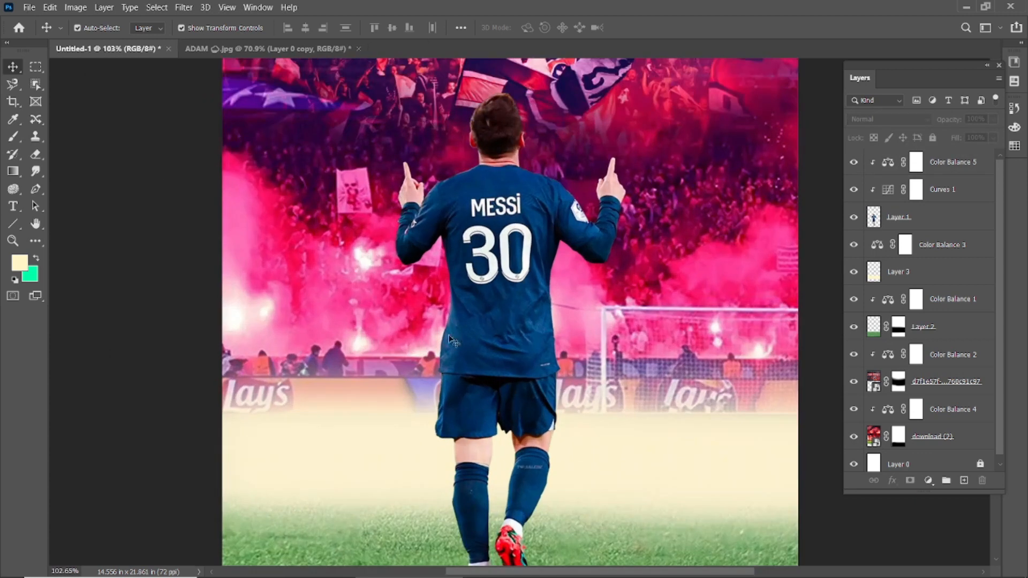
Step: Add a bright pinkish-red Solid Color fill layer above Color Balance 5, masked to the outline of the player's Layer 1
click(913, 162)
ctrl+click(874, 217)
click(928, 480)
click(934, 315)
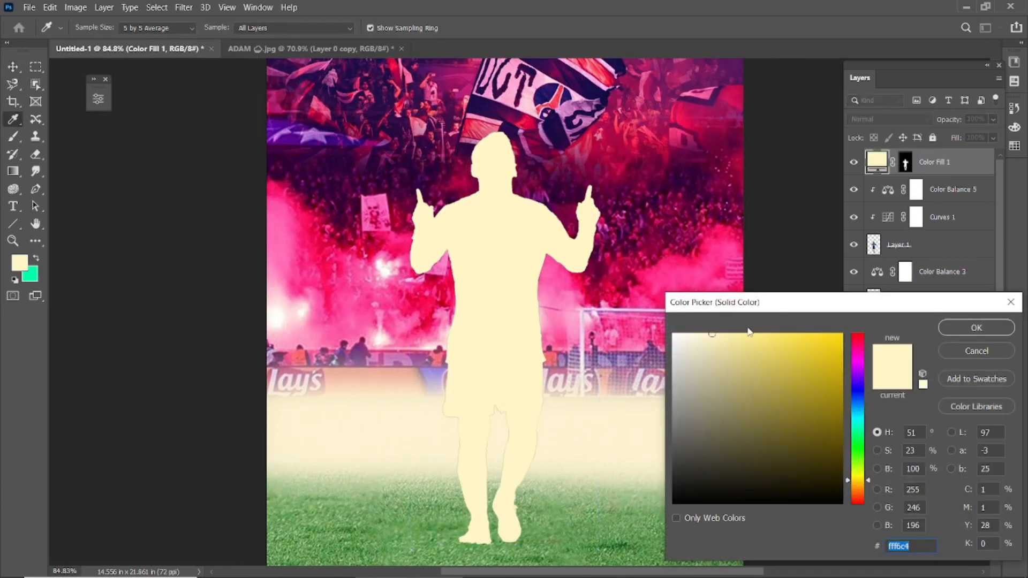
click(858, 358)
click(833, 334)
click(685, 117)
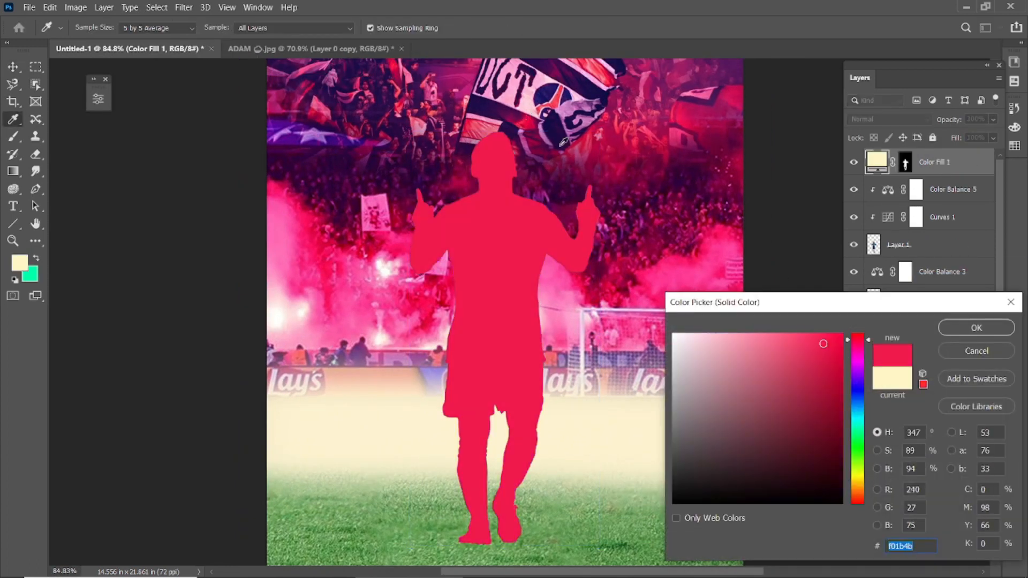
click(829, 335)
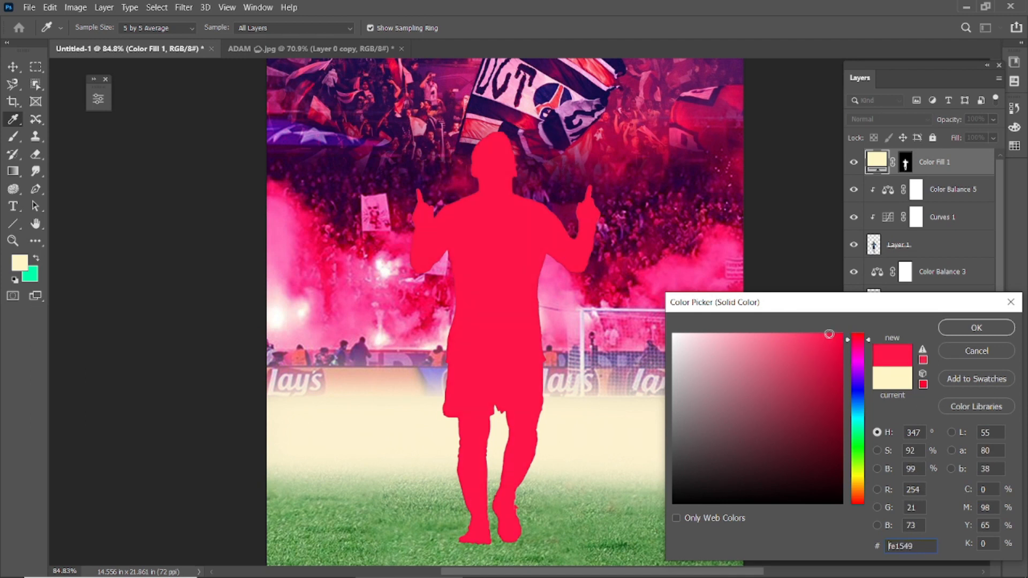
drag(855, 343, 857, 340)
click(957, 327)
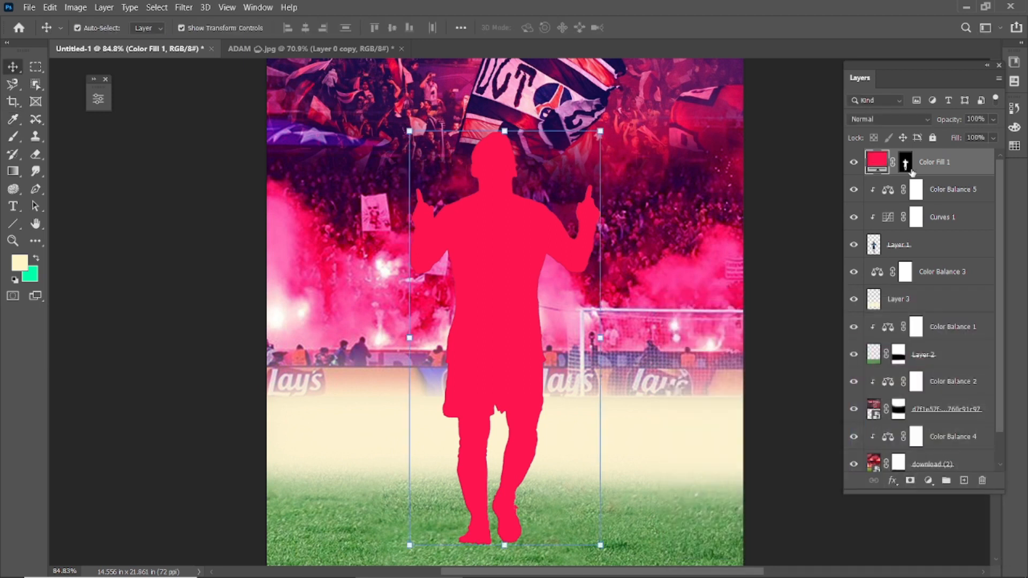
Step: Check the mask of Color Fill 1 and clip the fill to the player's layer stack
shift+click(905, 162)
shift+click(905, 163)
alt+click(904, 163)
alt+click(904, 164)
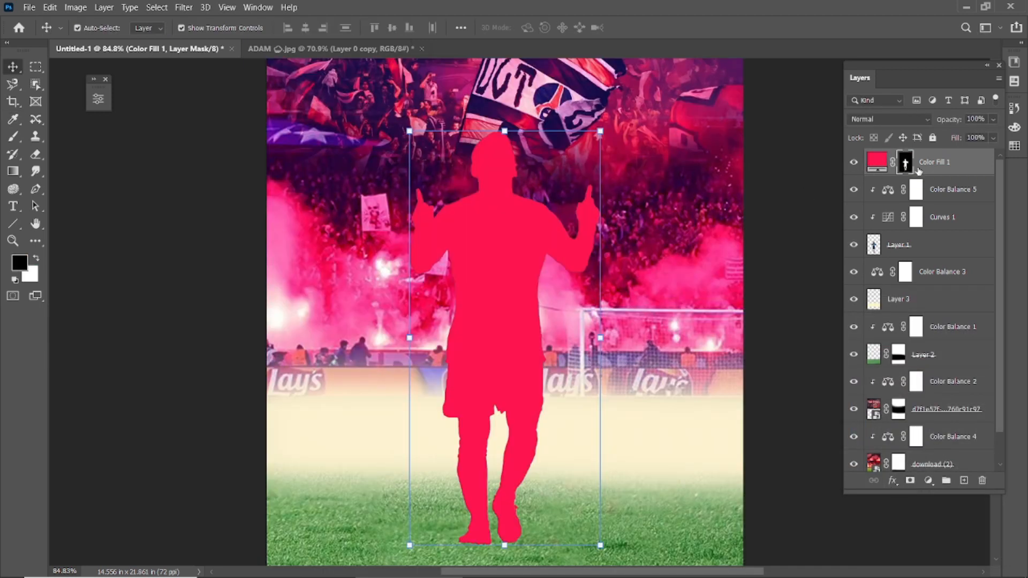
key(ctrl+alt+g)
key(ctrl)
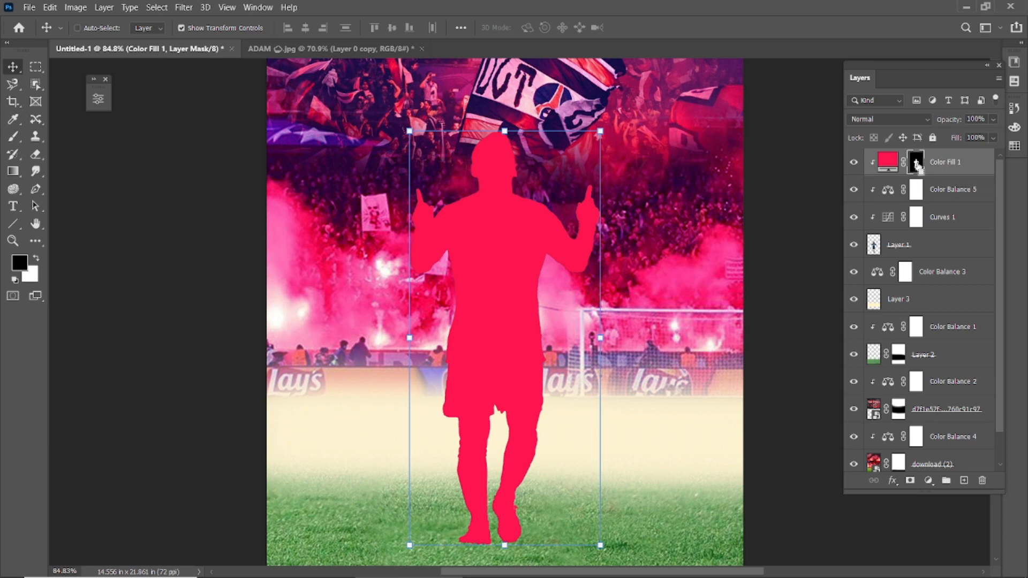
key(ctrl+alt+i)
key(Escape)
click(36, 259)
key(b)
key(x)
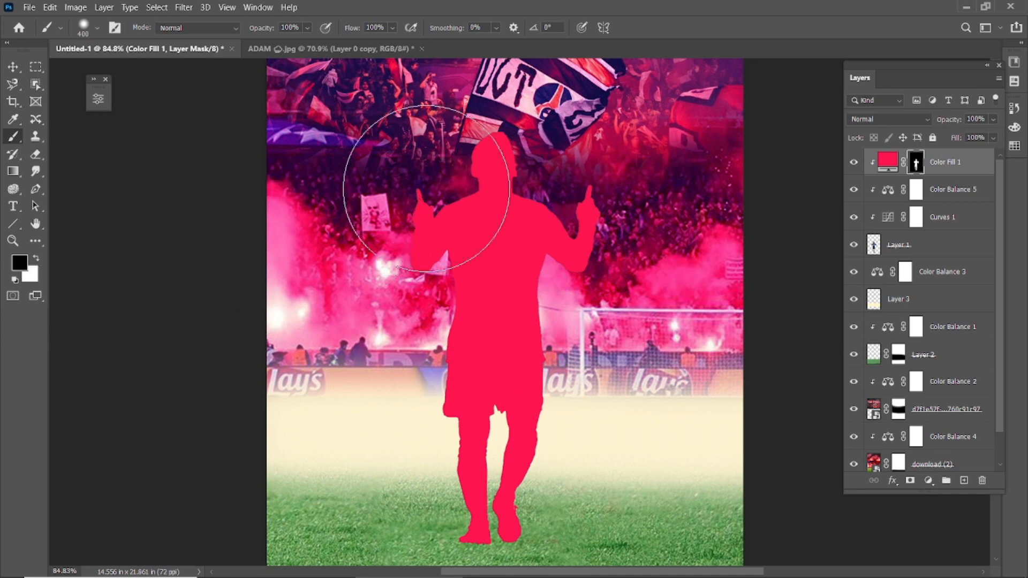
key(v)
click(887, 162)
drag(887, 161, 917, 164)
click(917, 163)
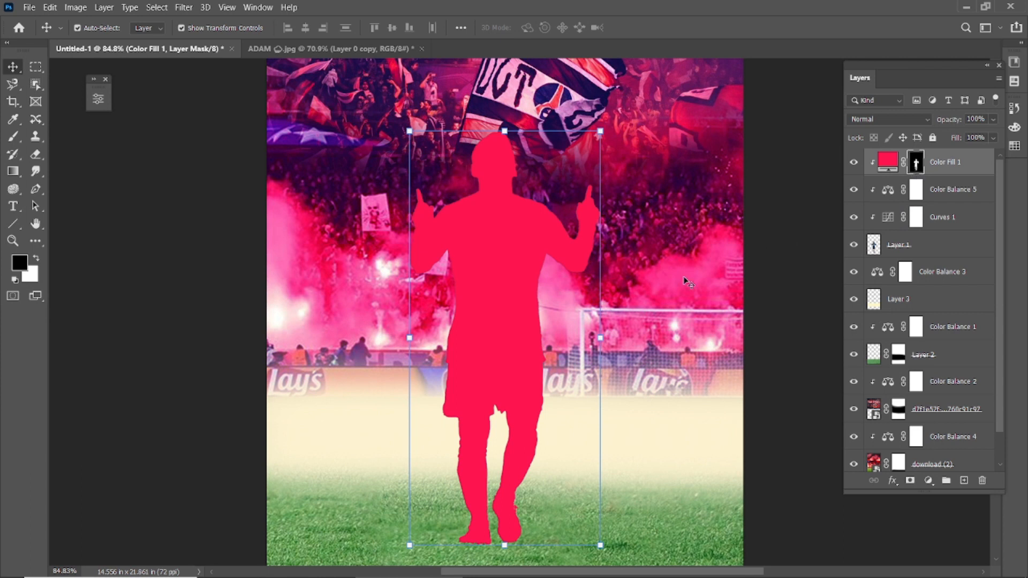
double_click(916, 163)
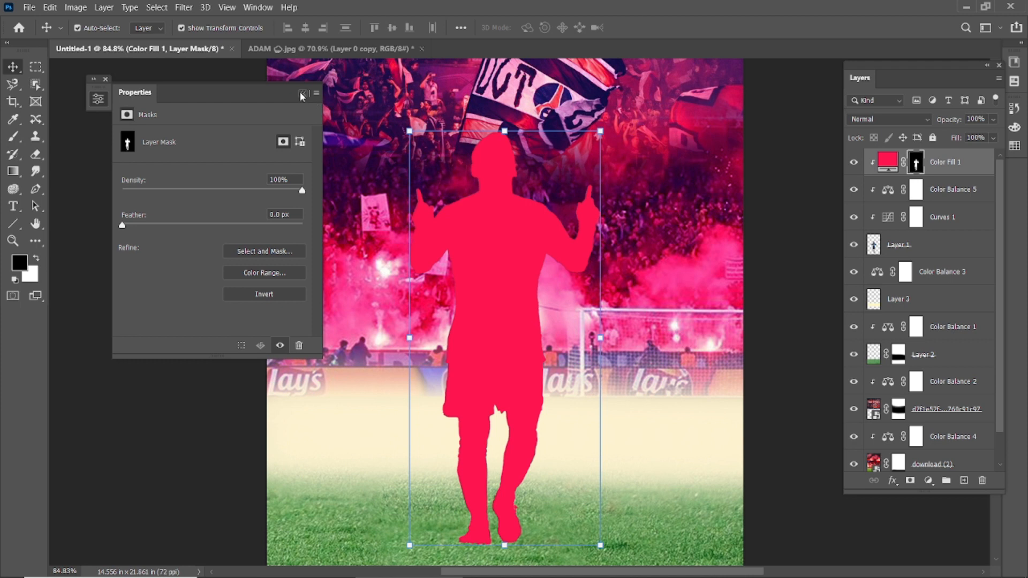
click(550, 220)
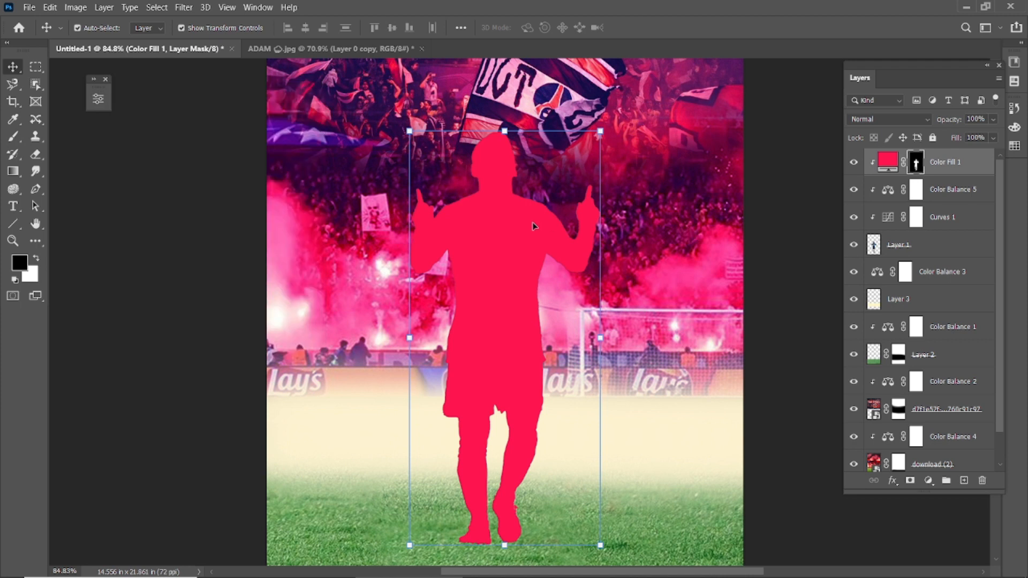
Step: Sample the fill's red as the foreground colour and replace Color Fill 1 with a new layer clipped to the player
click(13, 119)
click(888, 161)
key(d)
key(v)
key(Delete)
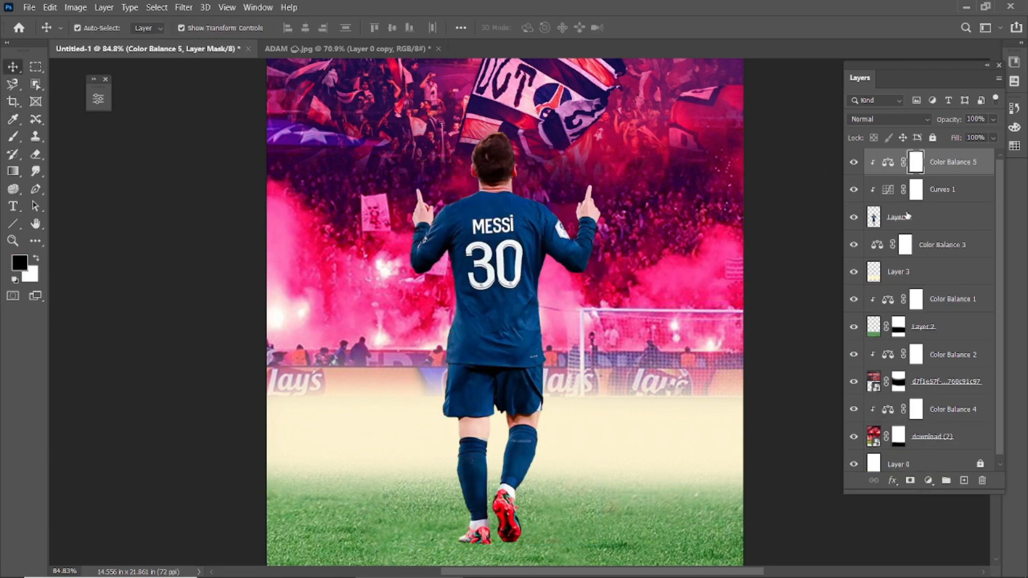
click(964, 482)
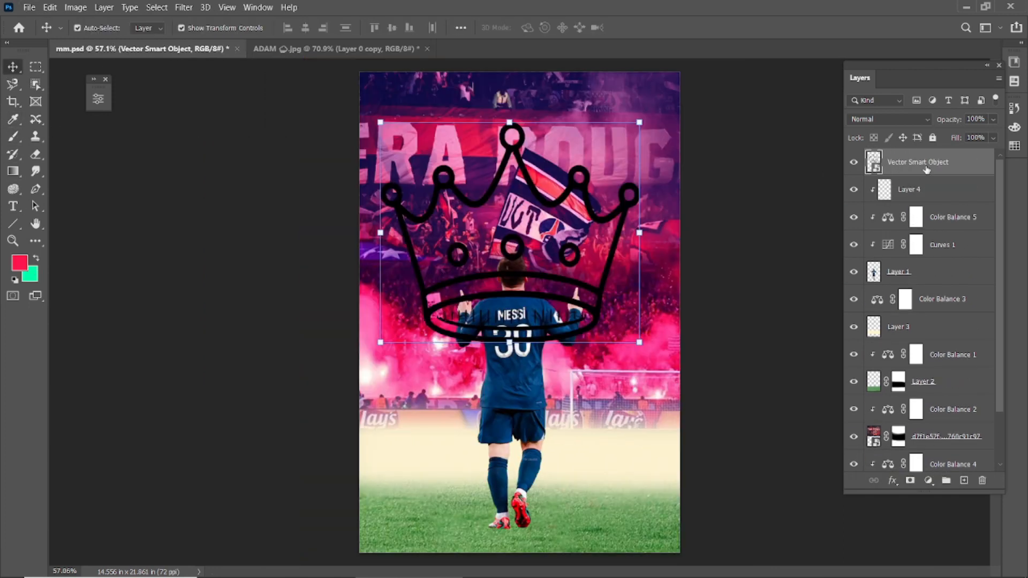
Step: Add a white Color Overlay at 100% opacity to the crown's Vector Smart Object
click(894, 482)
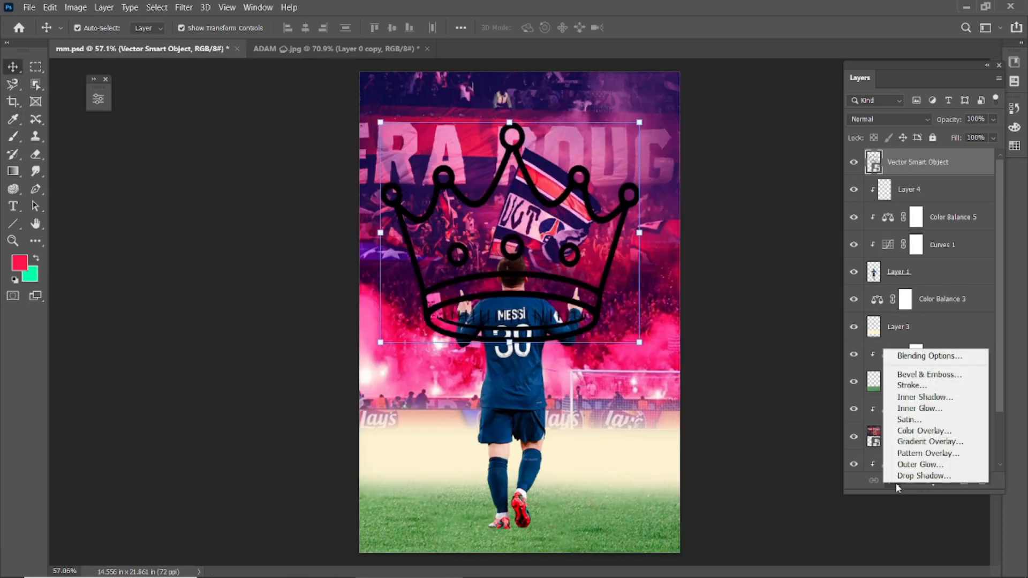
click(925, 431)
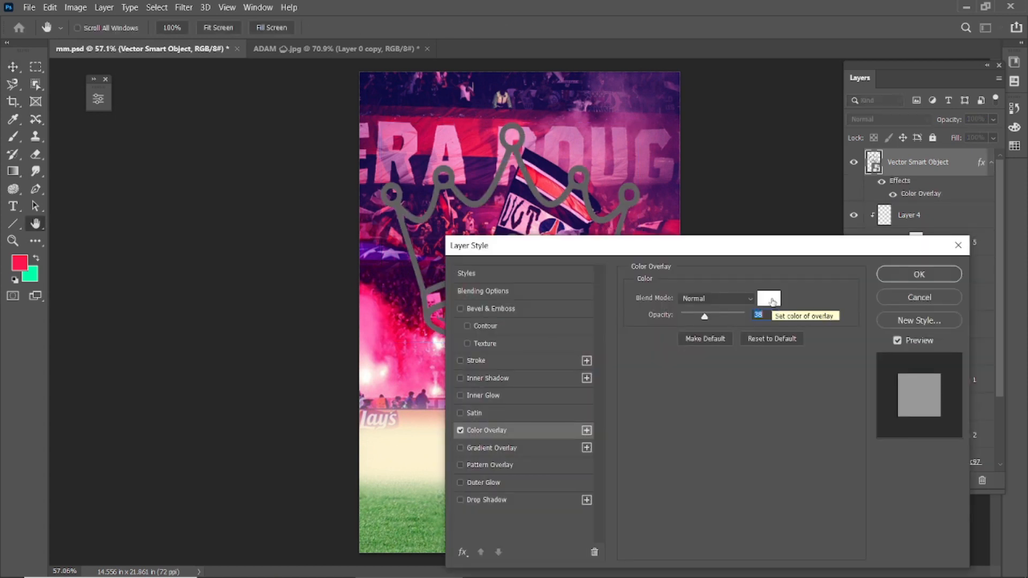
text(100)
click(773, 302)
click(976, 326)
key(Return)
Step: Scale the crown down proportionally and position it just above the player's head
drag(639, 122, 564, 194)
click(640, 30)
click(733, 187)
scroll(509, 292, up, 10)
drag(499, 228, 508, 166)
drag(588, 268, 553, 406)
Step: Draw an elliptical selection over the crown's lower base and rasterize the Vector Smart Object layer
right_click(36, 84)
key(shift+m)
drag(347, 336, 637, 423)
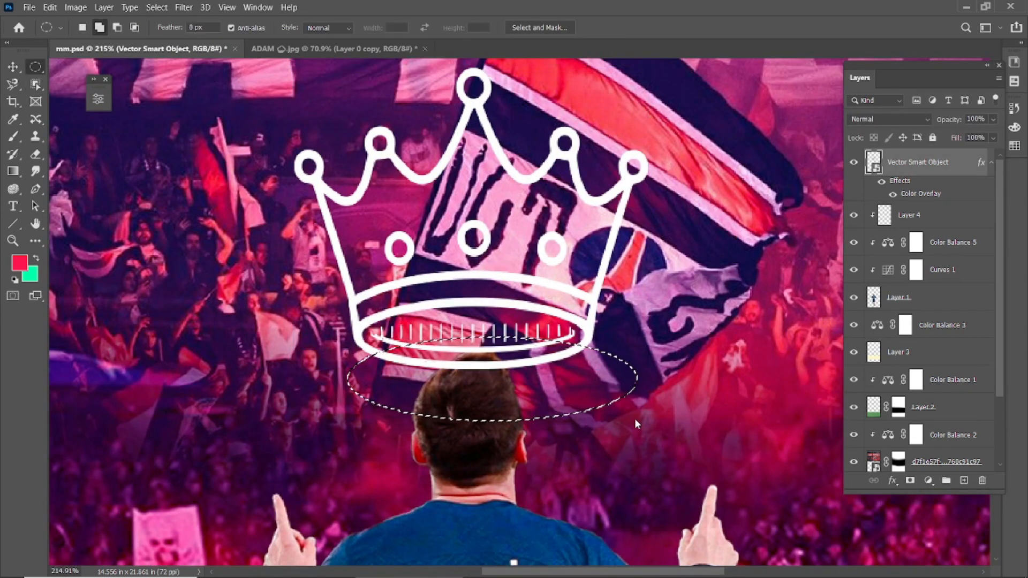
right_click(952, 163)
key(Escape)
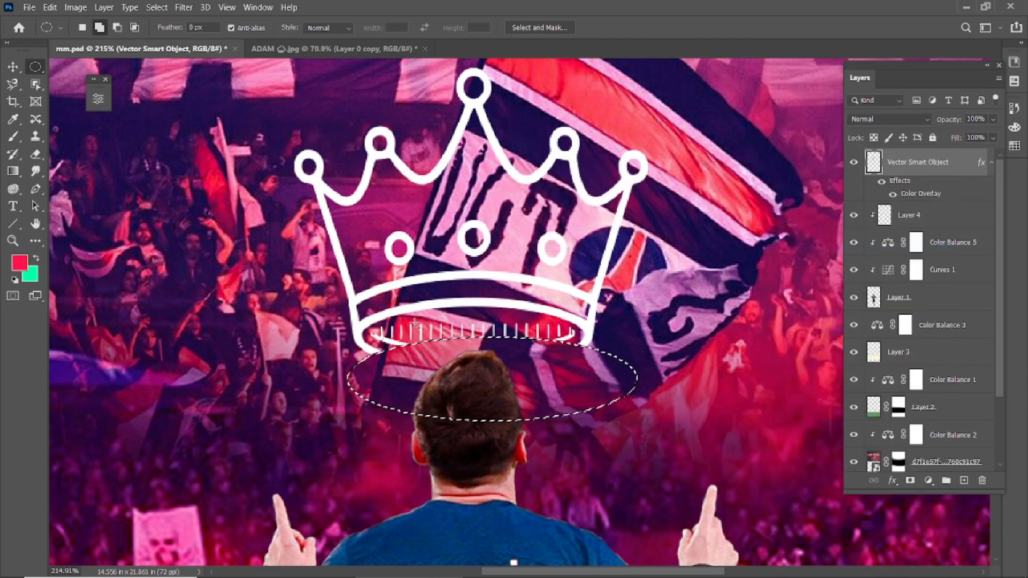
Step: Delete the crown's inner base ellipse and tick marks piece by piece with the shifted selection, leaving a clean curved lower edge, and deselect
drag(436, 348, 436, 331)
key(Left)
key(Left)
key(Left)
key(Left)
key(Left)
key(Left)
key(Left)
key(Left)
key(Left)
key(Left)
key(Left)
key(Left)
key(Left)
key(Left)
key(Left)
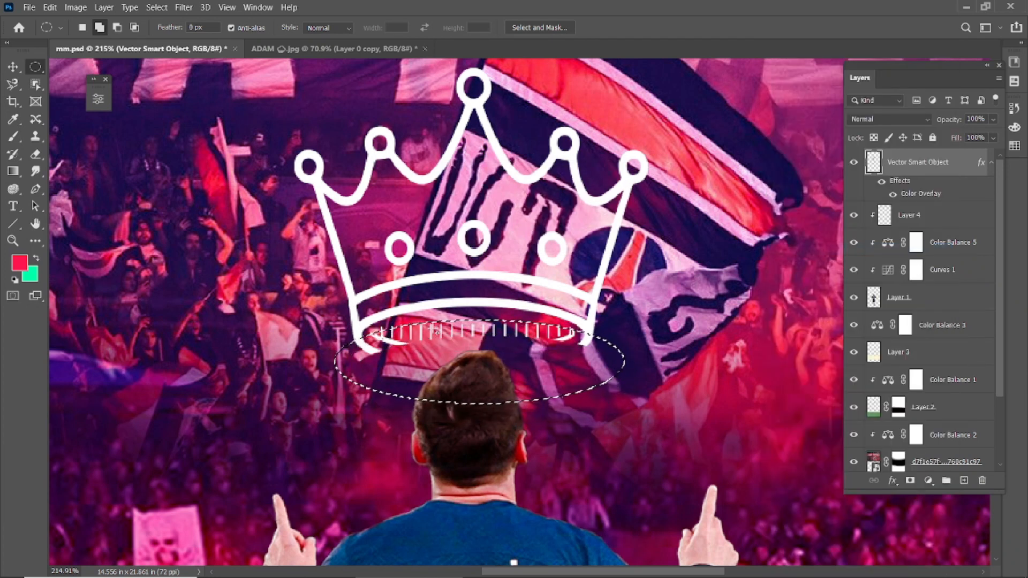
key(Up)
key(Up)
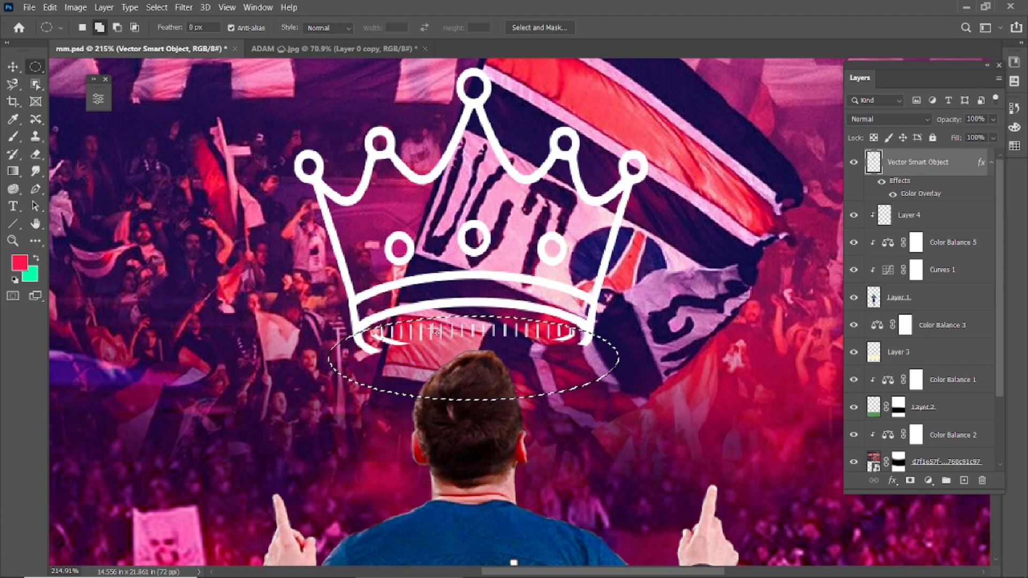
key(ctrl+d)
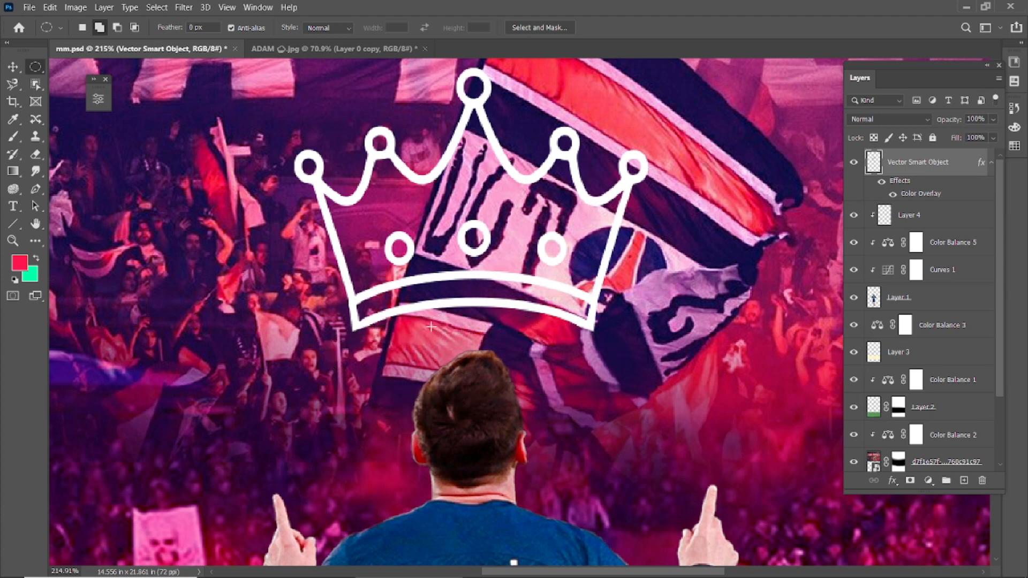
Step: Shrink the trimmed crown to roughly the width of the player's head and centre it above him
key(v)
click(433, 326)
scroll(479, 290, down, 3)
click(518, 214)
drag(593, 138, 528, 186)
drag(487, 252, 485, 306)
click(749, 195)
scroll(754, 194, down, 5)
scroll(512, 230, up, 8)
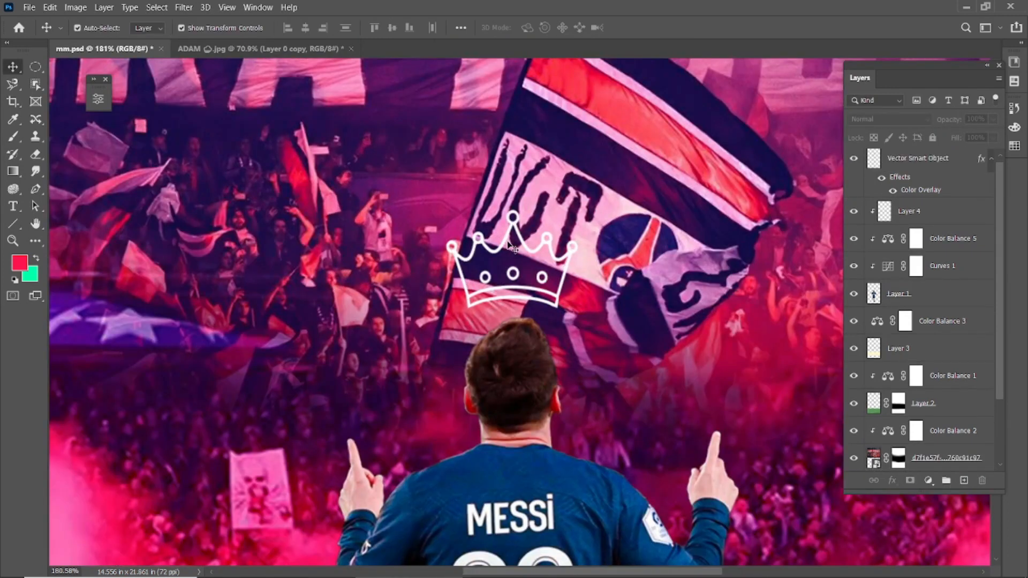
Step: Reduce the crown slightly more and lower it closer to the player's hair
click(517, 268)
drag(619, 189, 607, 204)
key(Return)
drag(523, 307, 522, 318)
click(652, 292)
scroll(679, 264, down, 6)
scroll(518, 214, up, 8)
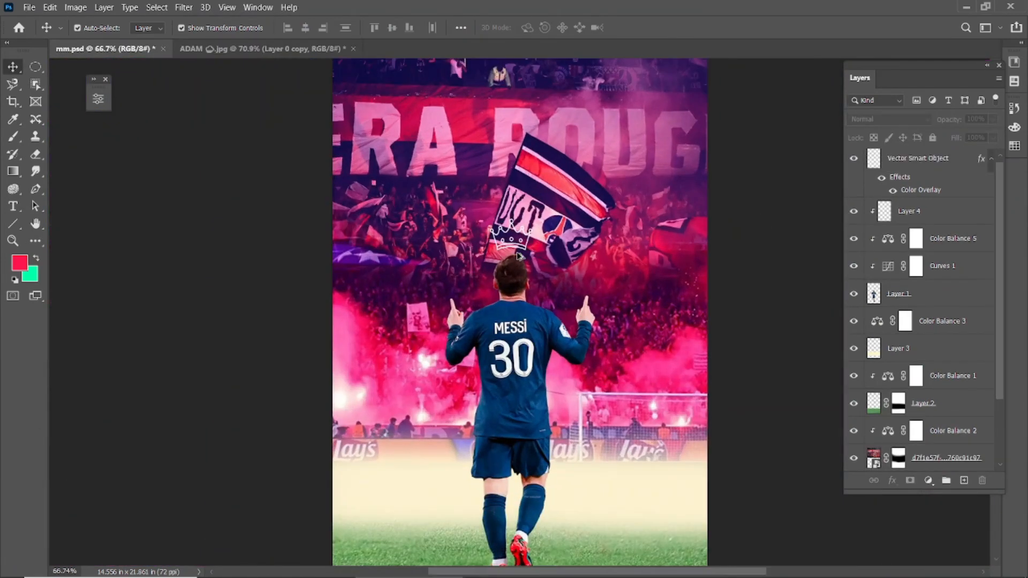
Step: Add an Outer Glow to the crown in the sampled foreground red, with 27% spread and 18 px size
click(918, 162)
double_click(966, 171)
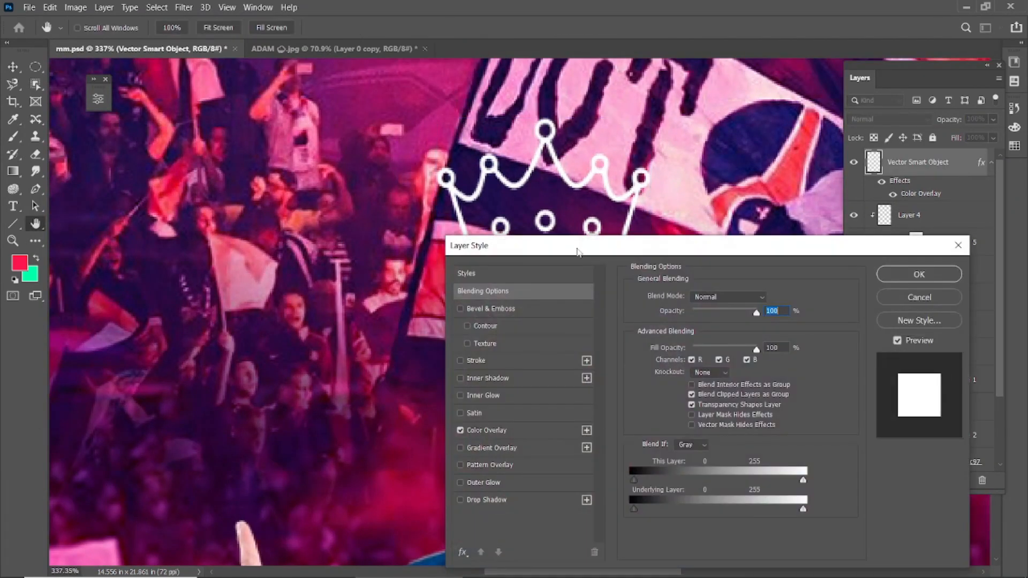
drag(580, 251, 729, 230)
click(613, 458)
click(636, 459)
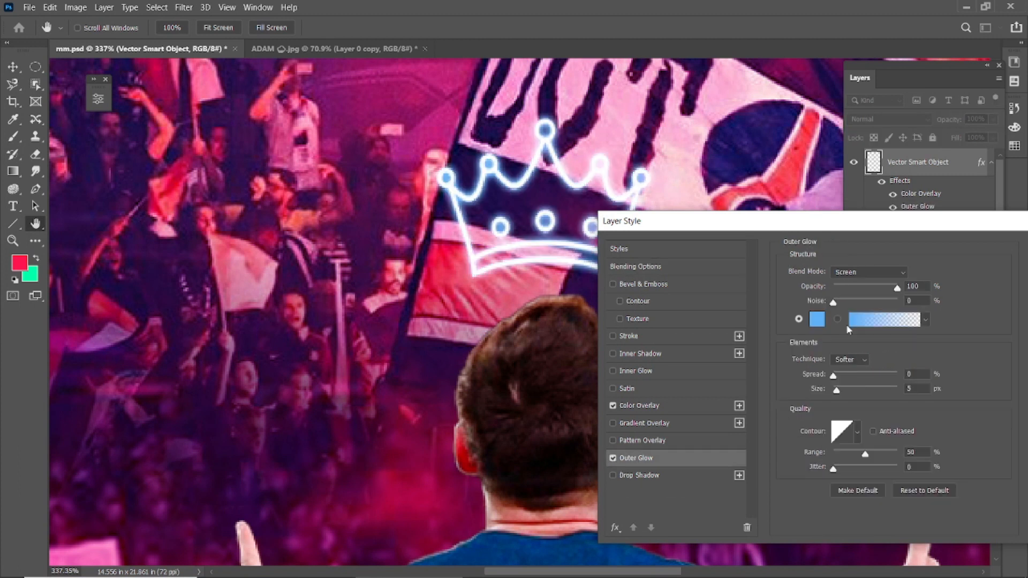
click(821, 323)
click(20, 265)
click(961, 326)
mouse_move(834, 376)
mouse_down()
mouse_move(862, 373)
mouse_move(841, 393)
mouse_up()
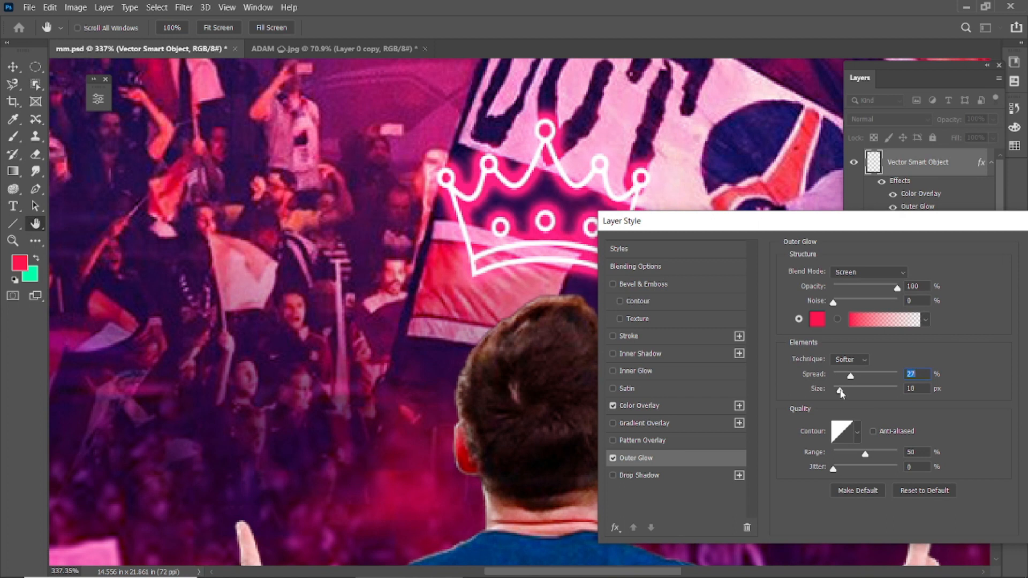
Step: Tune the crown's Outer Glow to colour ff0000, 100% opacity, 14% spread and 24 px size
click(817, 322)
click(842, 334)
drag(860, 339, 862, 335)
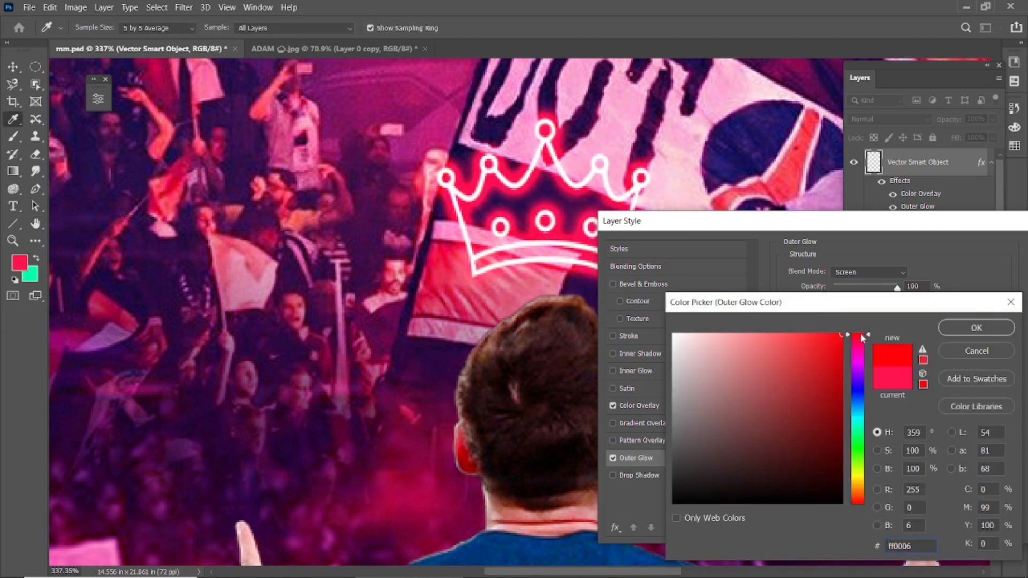
click(976, 328)
drag(840, 392, 842, 391)
drag(897, 287, 887, 288)
click(817, 319)
text(ff0000)
click(976, 327)
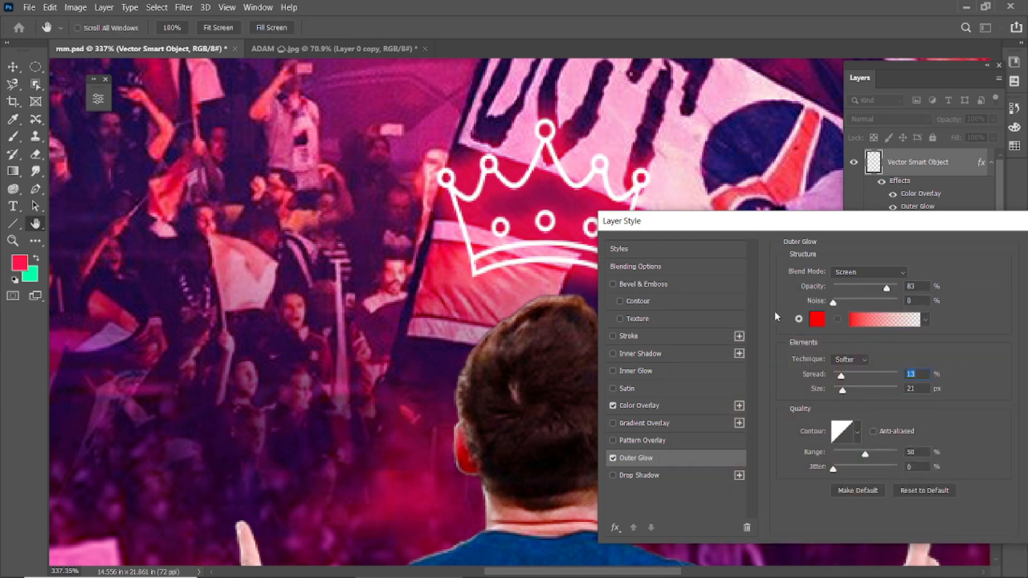
drag(887, 287, 897, 288)
drag(841, 375, 843, 392)
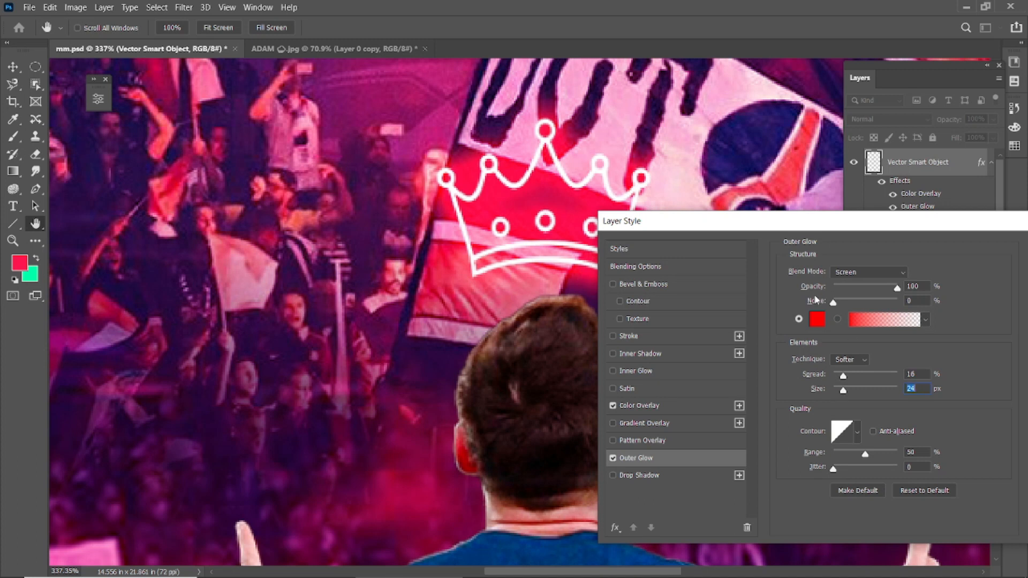
drag(844, 376, 841, 376)
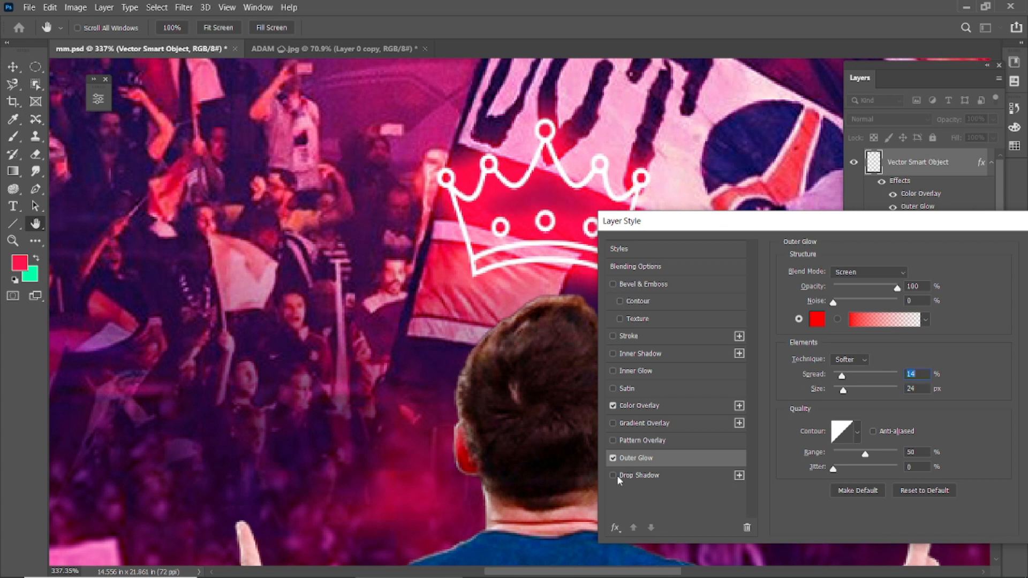
click(614, 371)
click(817, 320)
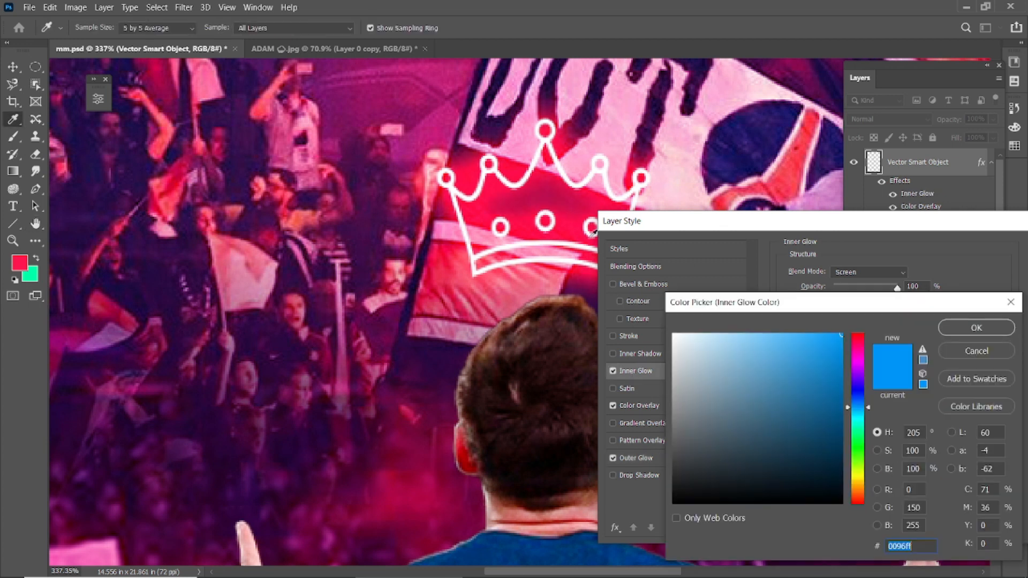
click(954, 351)
click(614, 371)
Step: Enable Inner Glow on the crown and give it the ff0000 colour copied from the Outer Glow
click(637, 458)
click(818, 319)
key(ctrl+c)
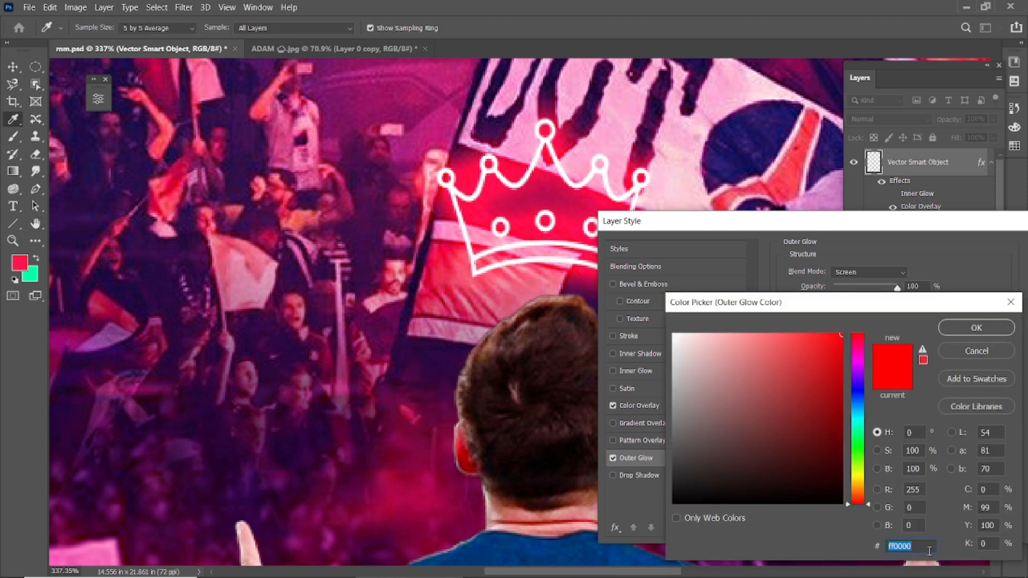
click(977, 327)
click(613, 371)
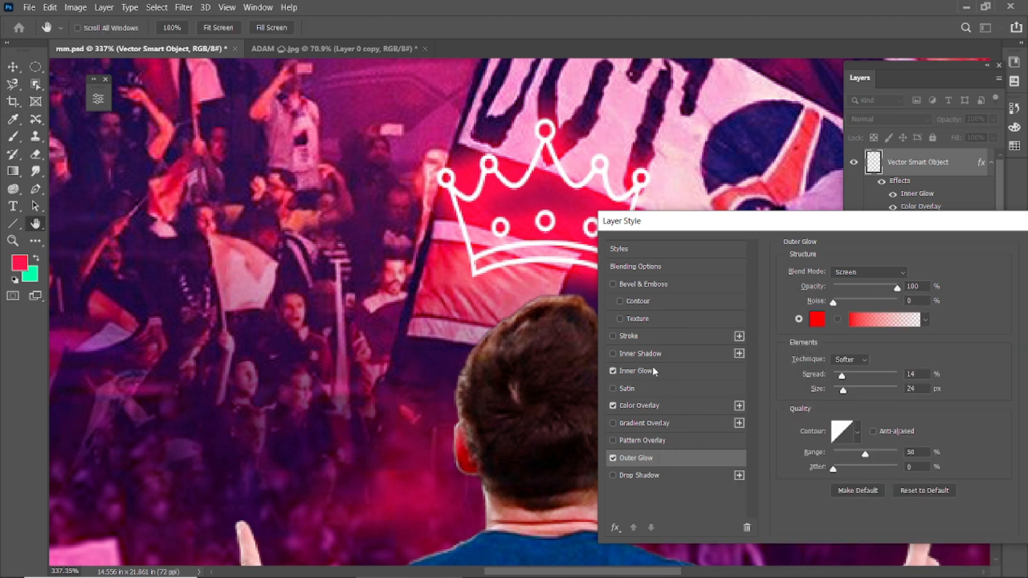
click(637, 371)
click(817, 320)
key(ctrl+v)
key(Return)
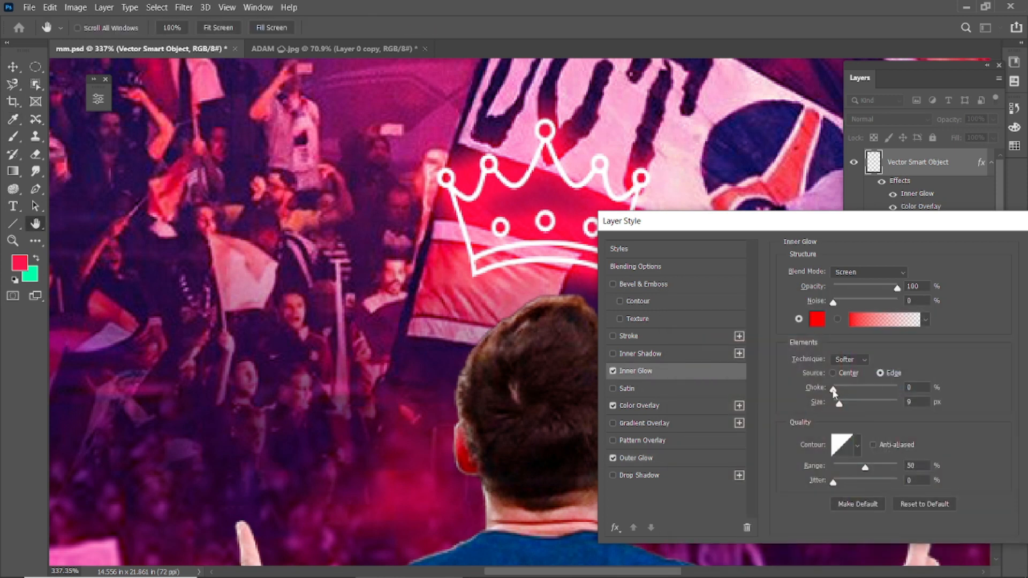
Step: Adjust the Inner Glow's size and apply the crown's layer style
drag(840, 403, 840, 412)
drag(889, 227, 803, 248)
click(956, 274)
key(ctrl+0)
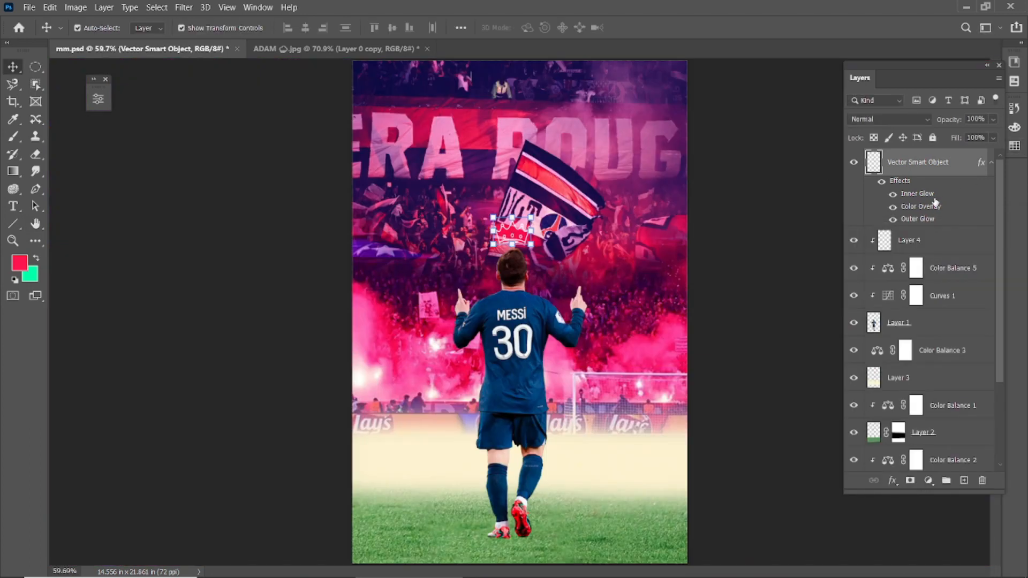
Step: Reopen the crown's Outer Glow, readjust its spread and size for a fuller red glow, and apply it
double_click(917, 219)
key(Return)
scroll(551, 234, up, 6)
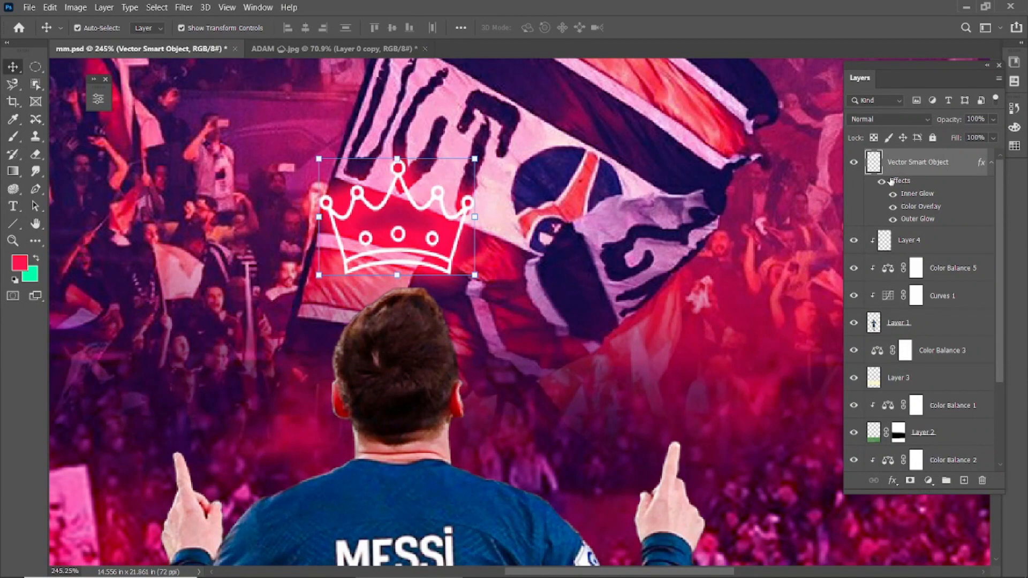
double_click(900, 181)
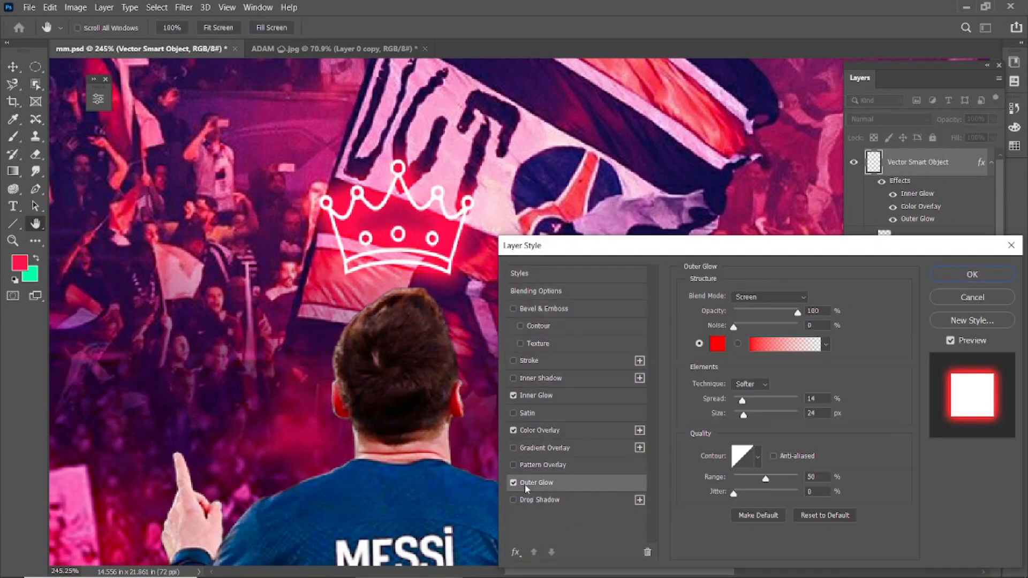
drag(744, 401, 756, 417)
drag(751, 401, 739, 402)
mouse_move(749, 416)
mouse_down()
mouse_move(763, 416)
mouse_move(744, 419)
mouse_move(747, 404)
mouse_up()
click(948, 279)
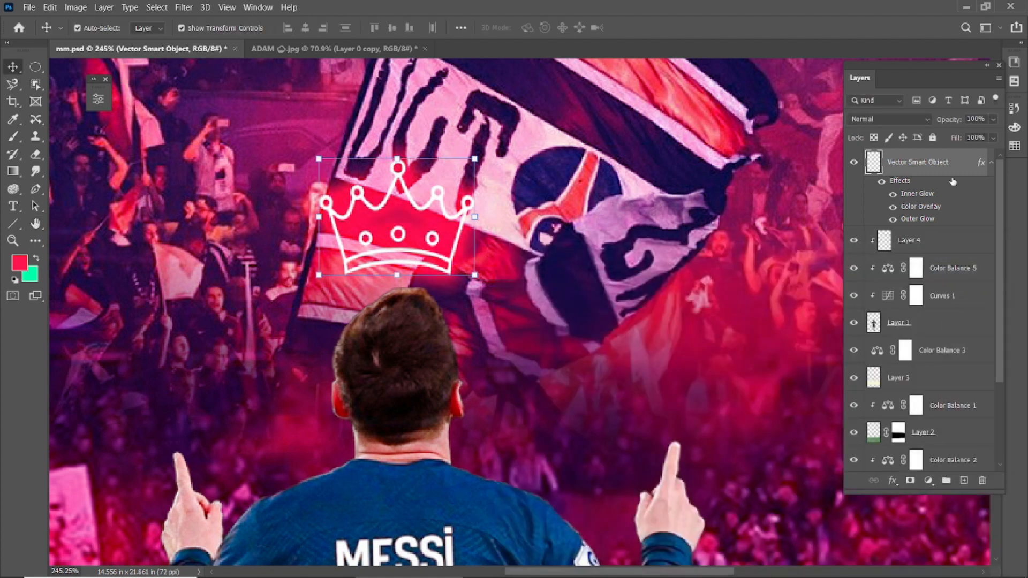
Step: Set the crown's Color Overlay to near-white fefefe and apply the layer style
click(892, 481)
click(914, 431)
click(821, 295)
mouse_move(751, 356)
mouse_down()
mouse_move(851, 335)
mouse_move(672, 332)
mouse_up()
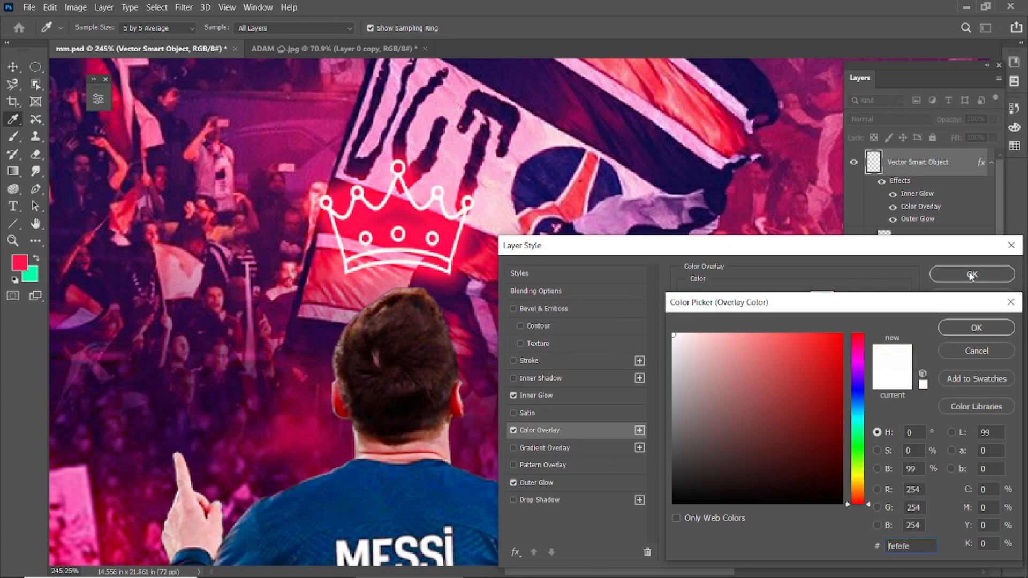
click(977, 328)
click(972, 274)
Step: Add a new empty layer clipped directly above the player's Layer 1
scroll(750, 294, down, 10)
click(780, 308)
scroll(498, 318, up, 2)
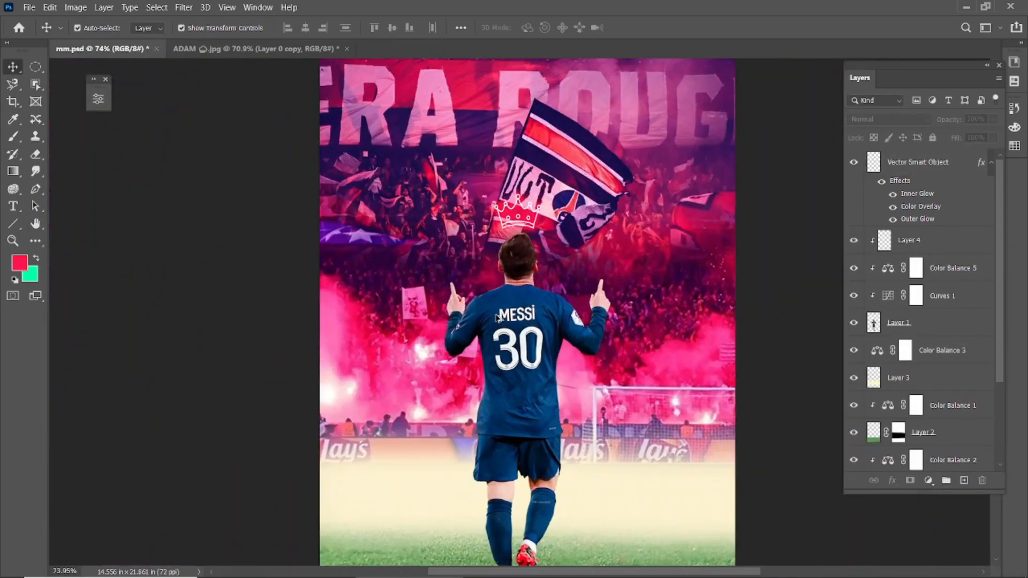
scroll(510, 318, down, 2)
scroll(522, 312, up, 6)
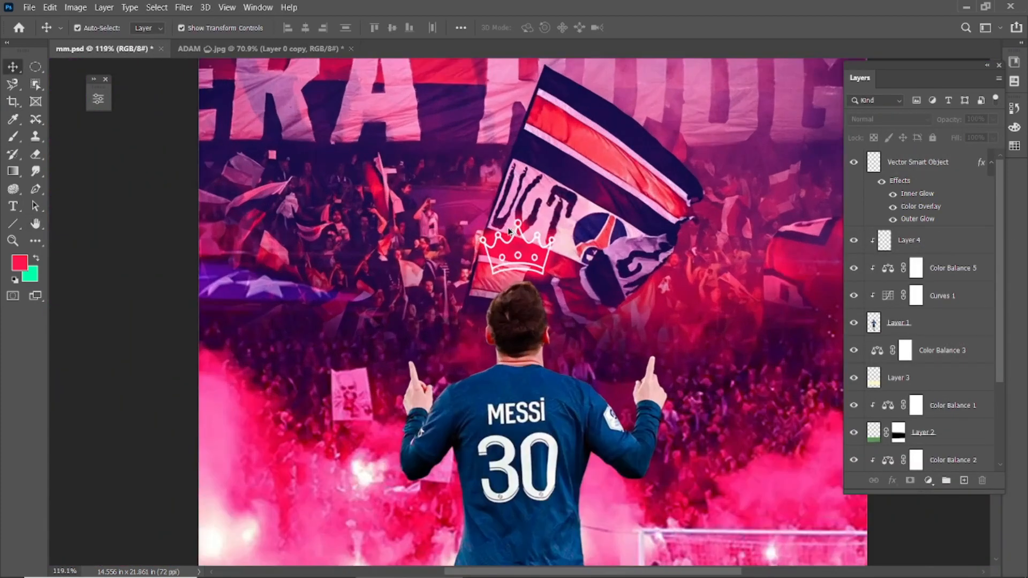
click(905, 323)
click(964, 480)
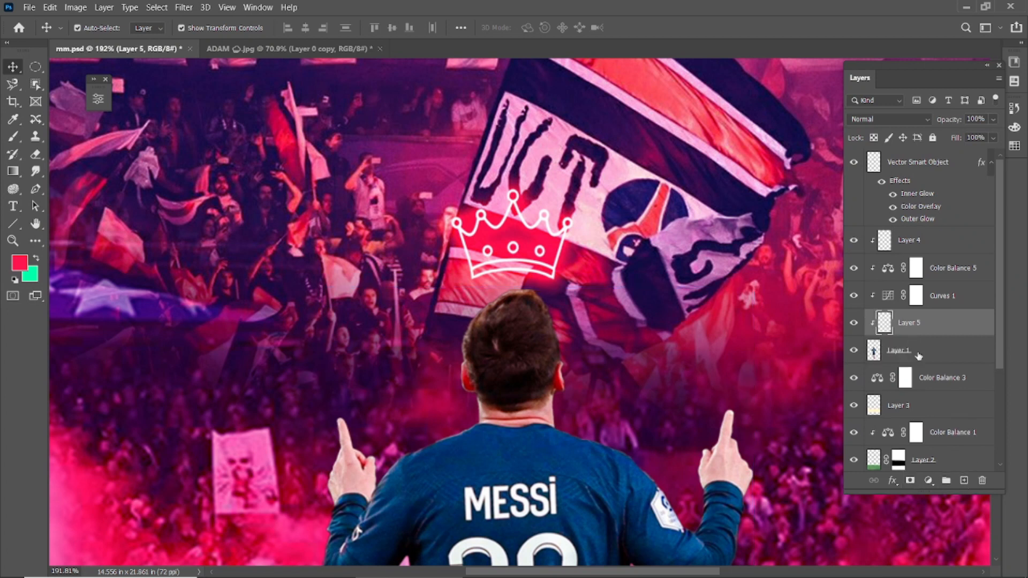
Step: Set the foreground colour to pure red ff0000
click(19, 263)
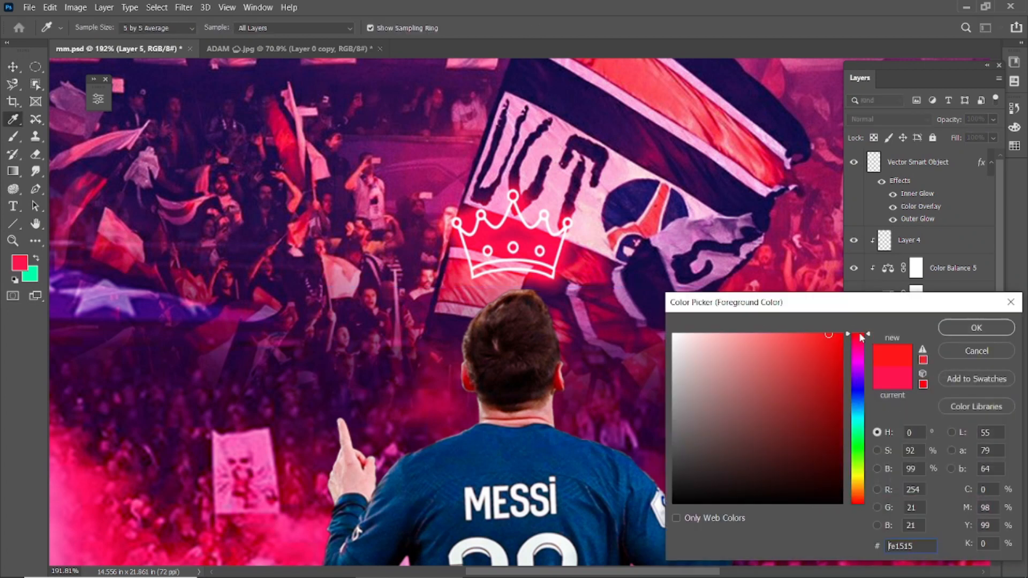
drag(916, 546, 862, 554)
text(ff0000)
click(959, 331)
scroll(504, 321, up, 3)
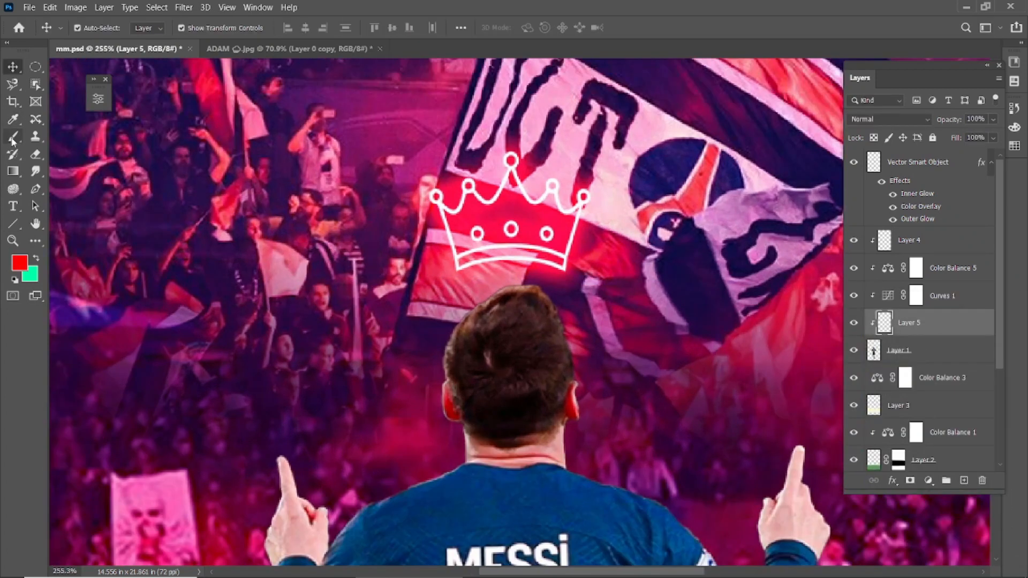
Step: Try painting red light along the top of the player's hair with a soft 80 px brush, and undo it
click(13, 137)
scroll(533, 239, up, 3)
drag(532, 239, 528, 254)
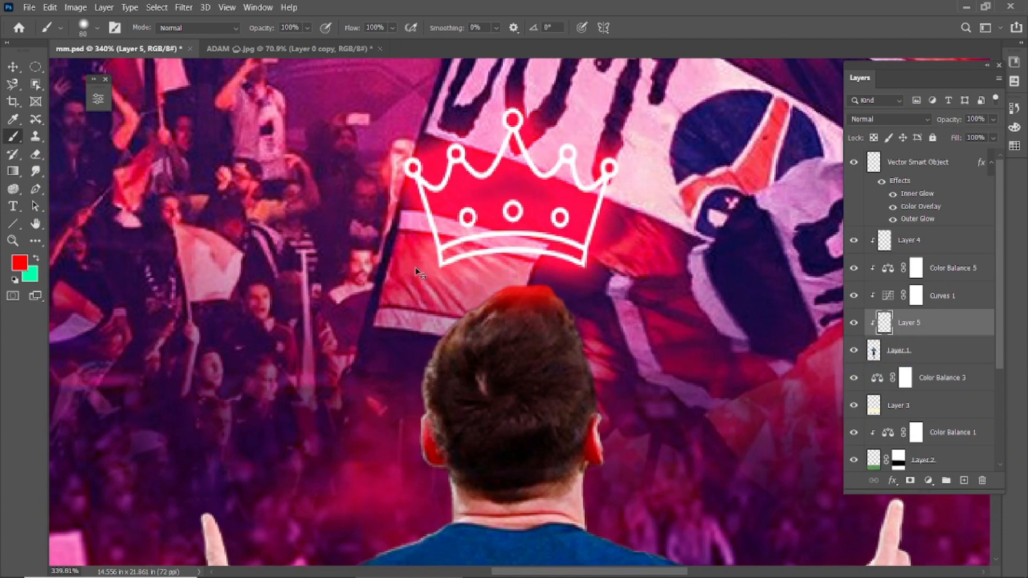
mouse_move(404, 281)
mouse_down()
mouse_move(493, 226)
mouse_move(630, 259)
mouse_up()
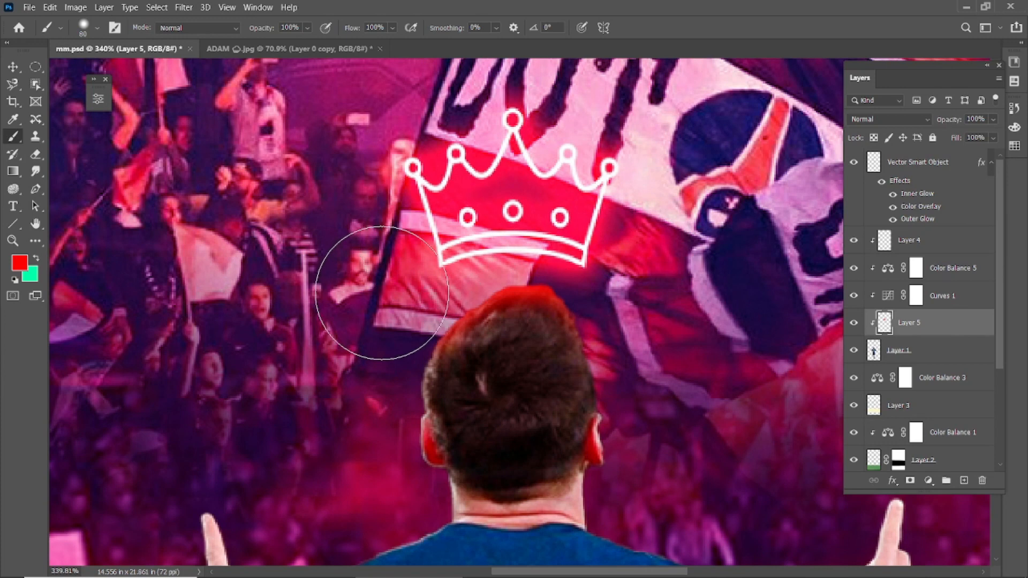
scroll(382, 292, down, 5)
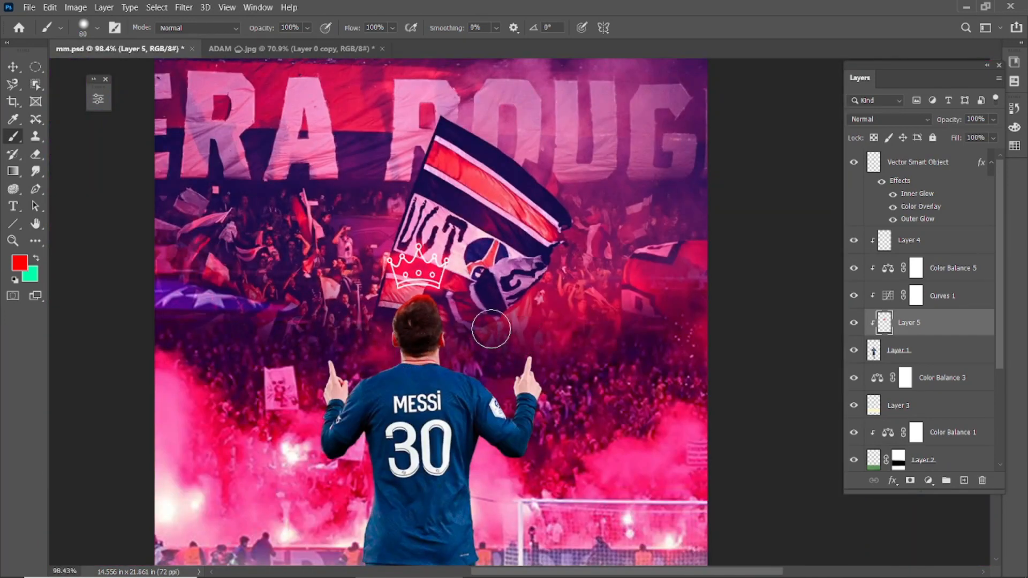
scroll(420, 300, up, 2)
scroll(429, 313, up, 4)
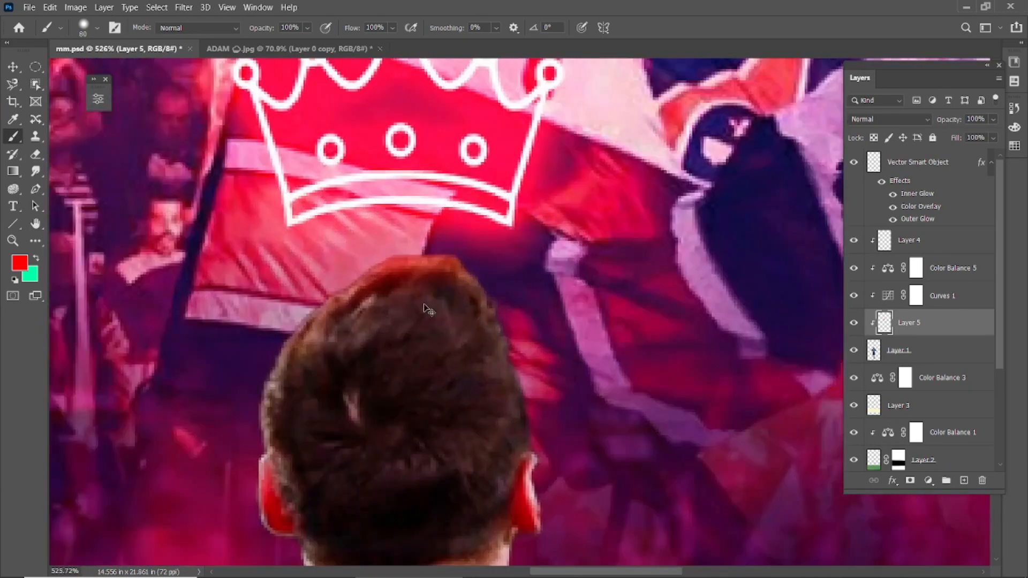
key(ctrl+z)
Step: Shift the foreground colour to a pinker red and paint rim light on the player's hair and left shoulder with a soft 40 px brush
click(20, 263)
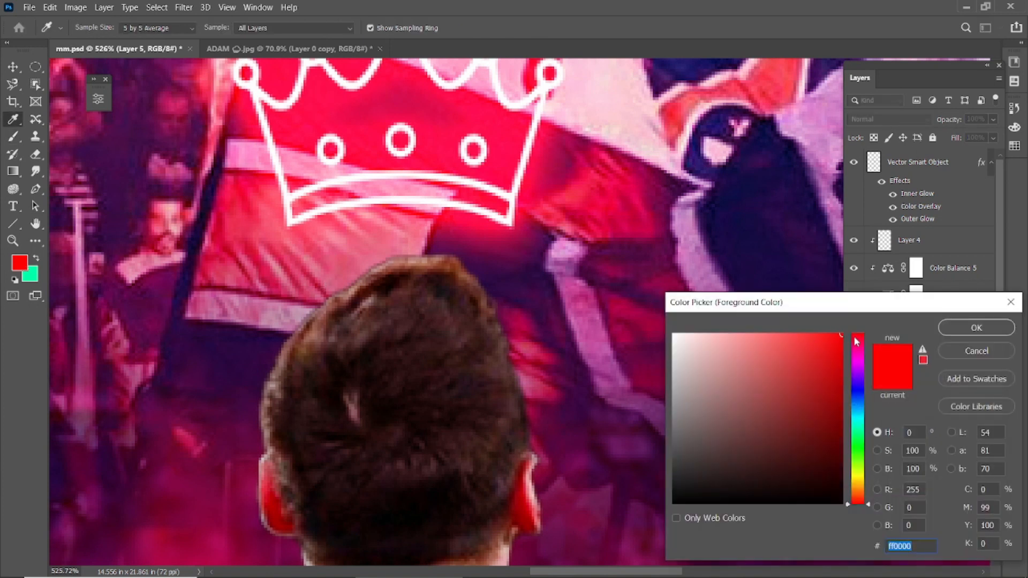
click(959, 329)
key(b)
key(bracketleft)
scroll(427, 298, down, 4)
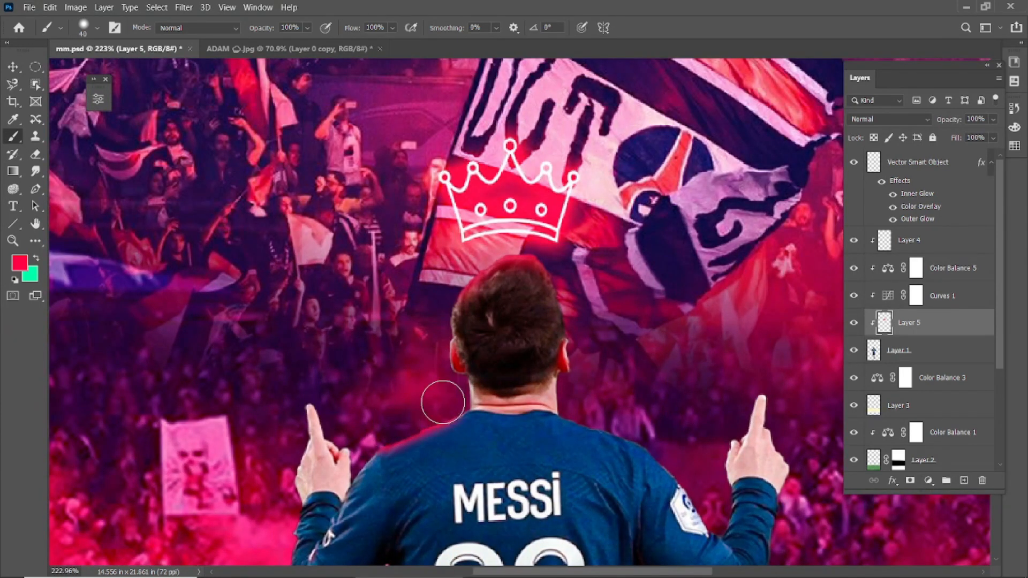
Step: Paint pinkish-red rim light along the outer edges of the player's shoulders with a soft 25 px brush
scroll(442, 402, up, 4)
key(bracketleft)
key(bracketleft)
drag(402, 284, 386, 323)
scroll(377, 347, down, 4)
scroll(430, 290, up, 2)
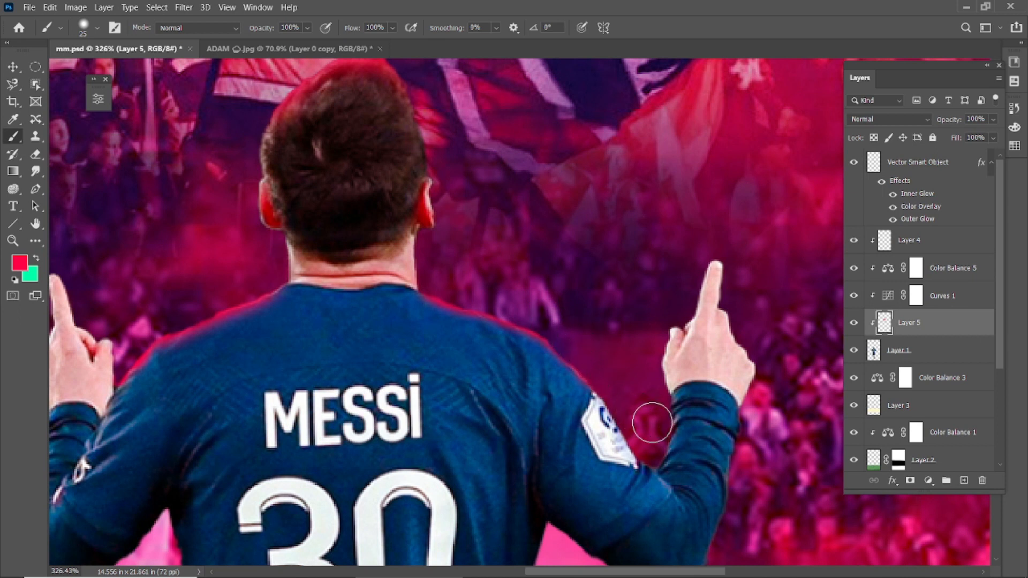
scroll(259, 259, left, 5)
scroll(398, 292, down, 1)
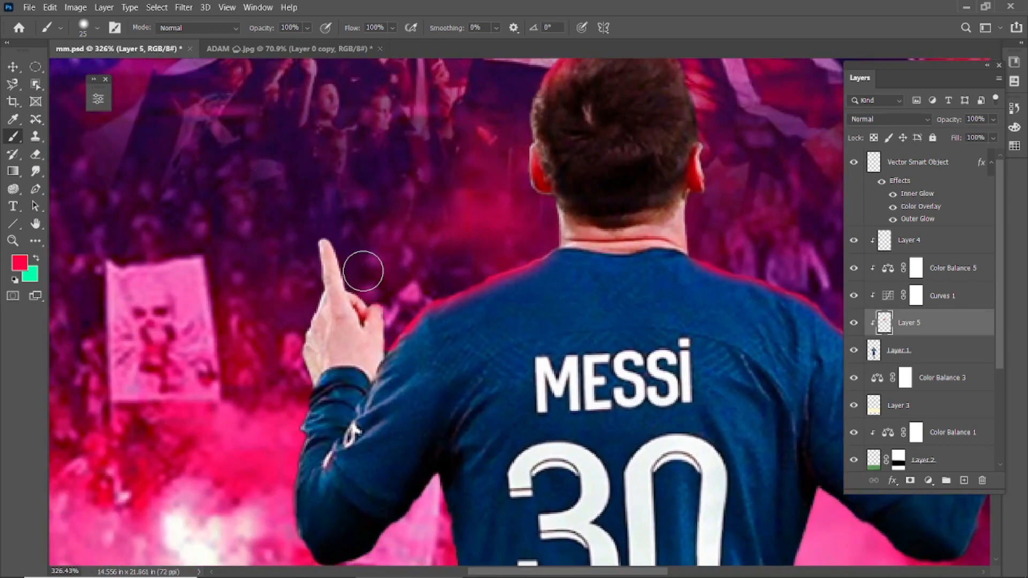
scroll(363, 271, down, 6)
scroll(524, 374, up, 2)
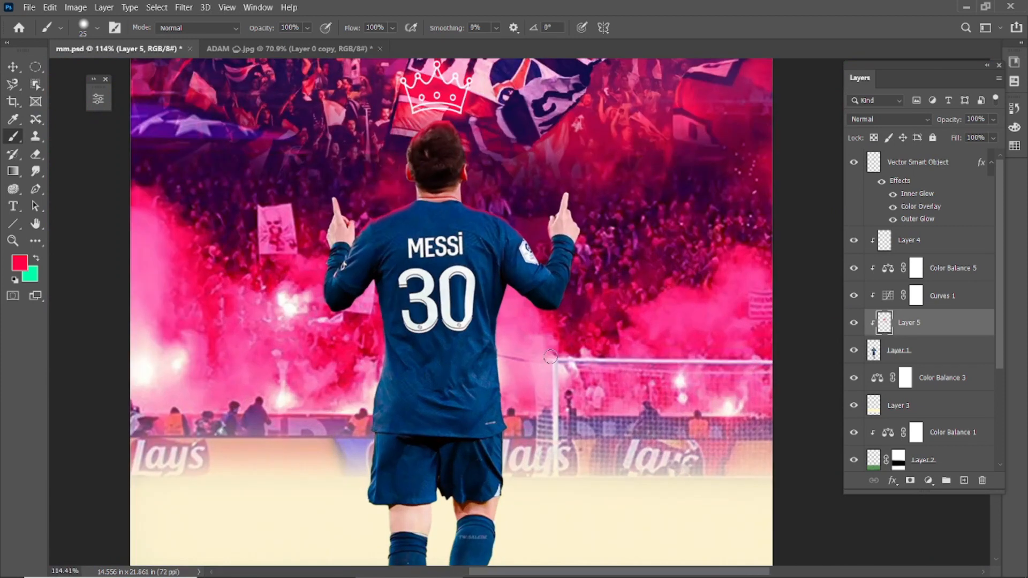
Step: Enlarge the soft brush to 150 px and paint a red glow on the player's right elbow
key(bracketright)
key(bracketright)
key(bracketright)
key(bracketright)
key(bracketright)
key(bracketright)
key(bracketright)
key(bracketright)
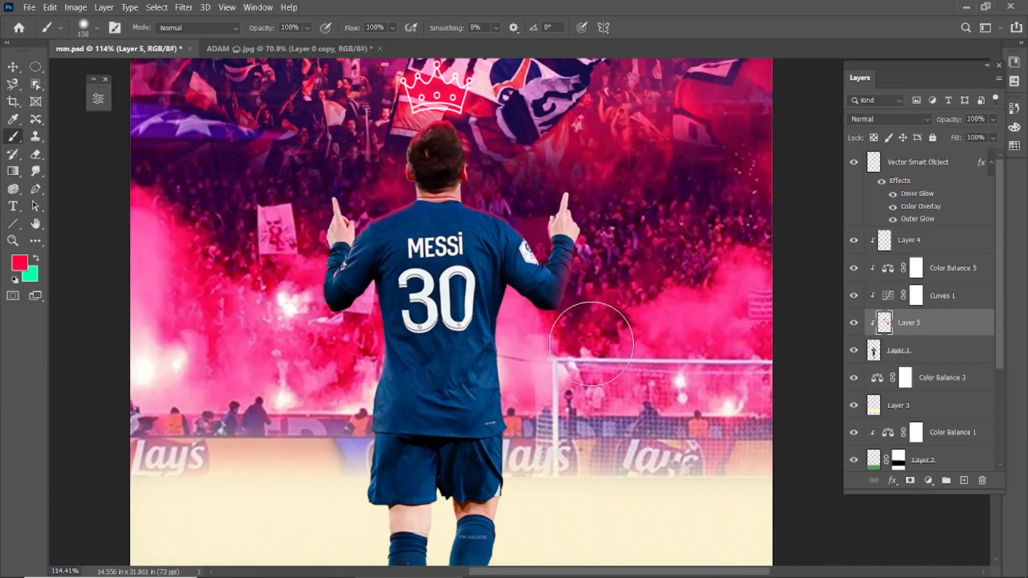
Step: Reduce the brush to 30 px and paint finer red rim light along the player's right forearm and hand
key(bracketleft)
key(bracketleft)
key(bracketleft)
key(bracketleft)
key(bracketleft)
key(bracketleft)
key(bracketleft)
key(bracketleft)
scroll(584, 249, up, 6)
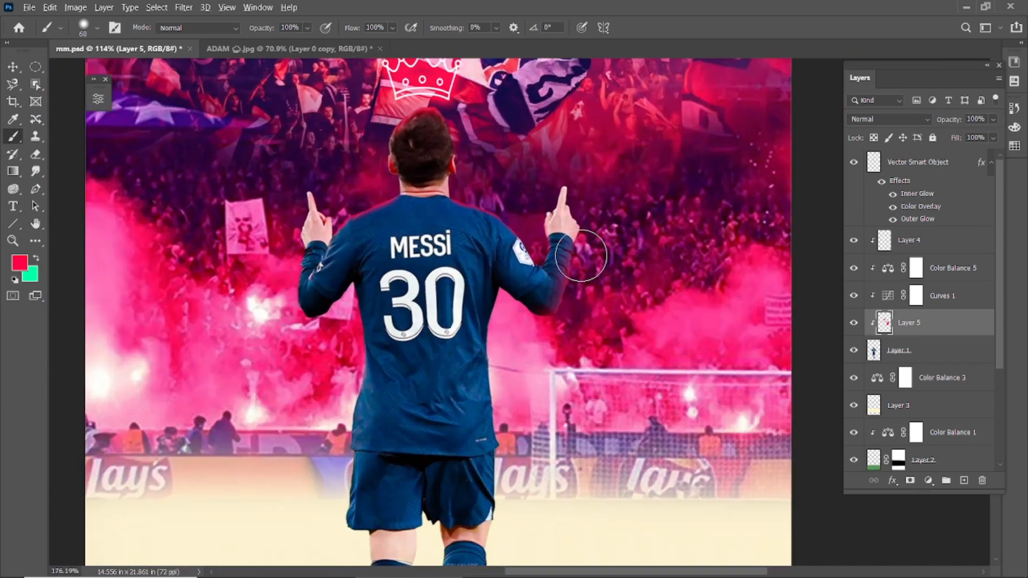
key(bracketleft)
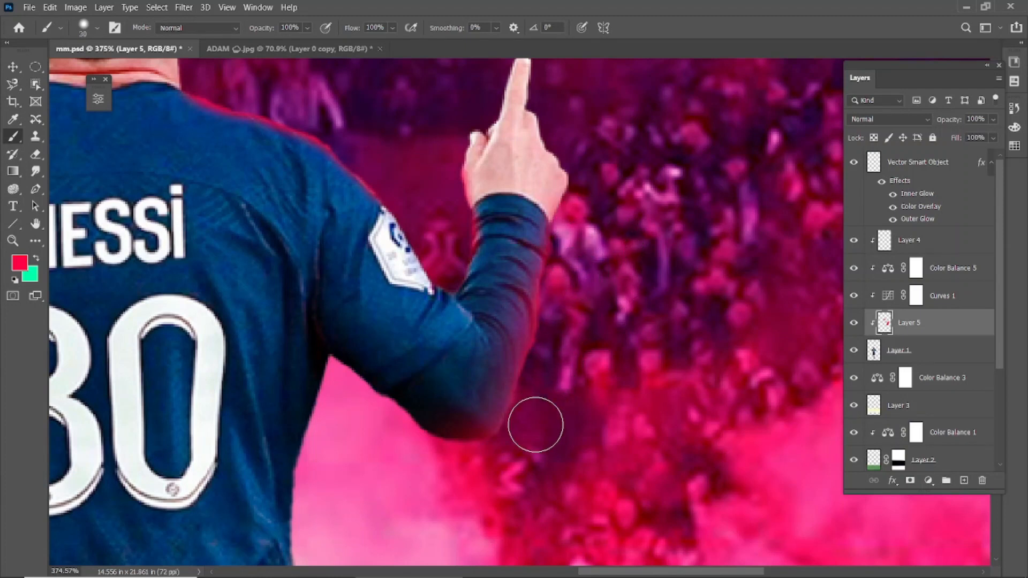
Step: Paint a thin red rim down the right side of the player's jersey with a 15 px brush
scroll(536, 425, down, 5)
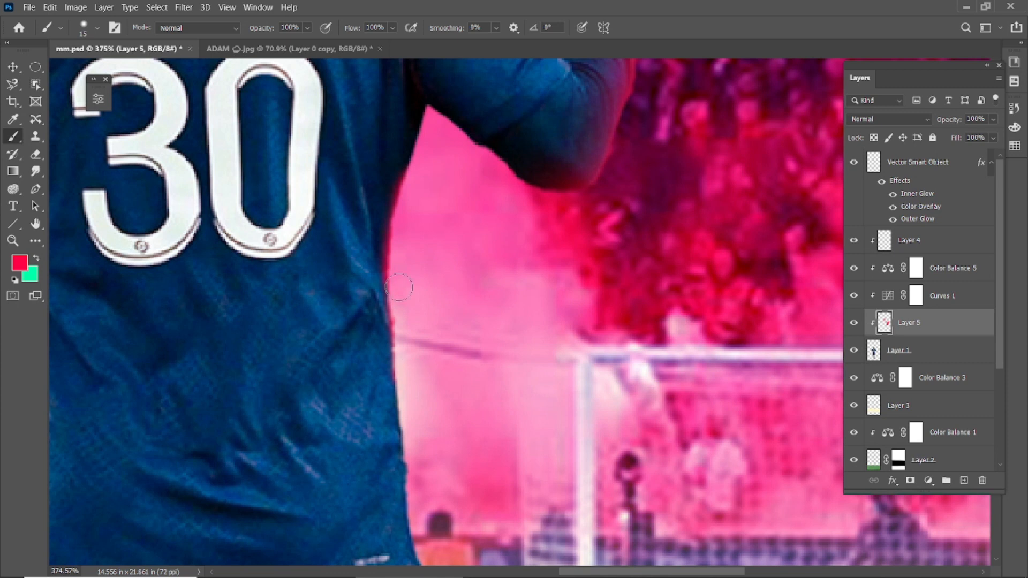
drag(494, 409, 431, 247)
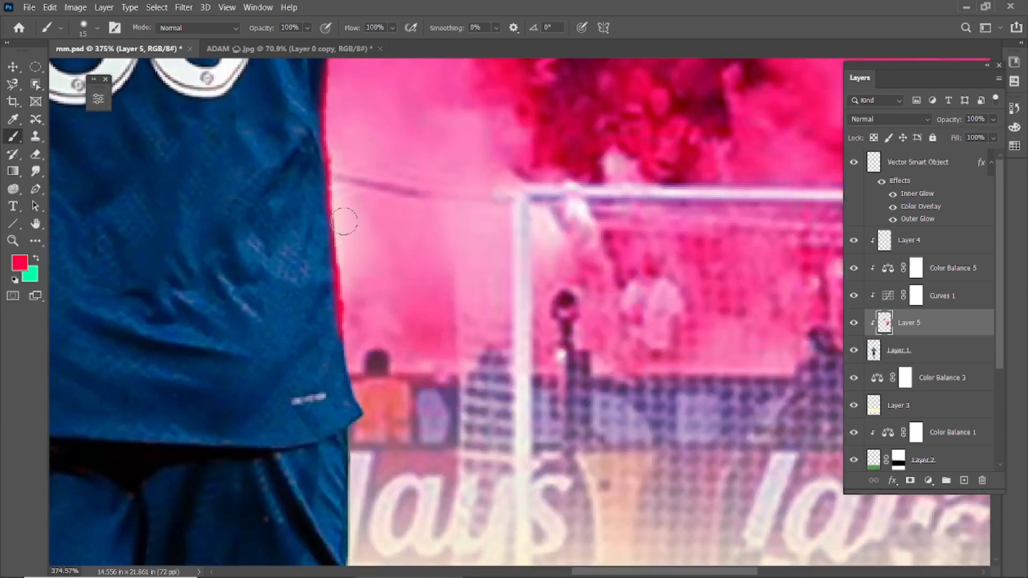
scroll(420, 321, down, 5)
scroll(400, 266, up, 3)
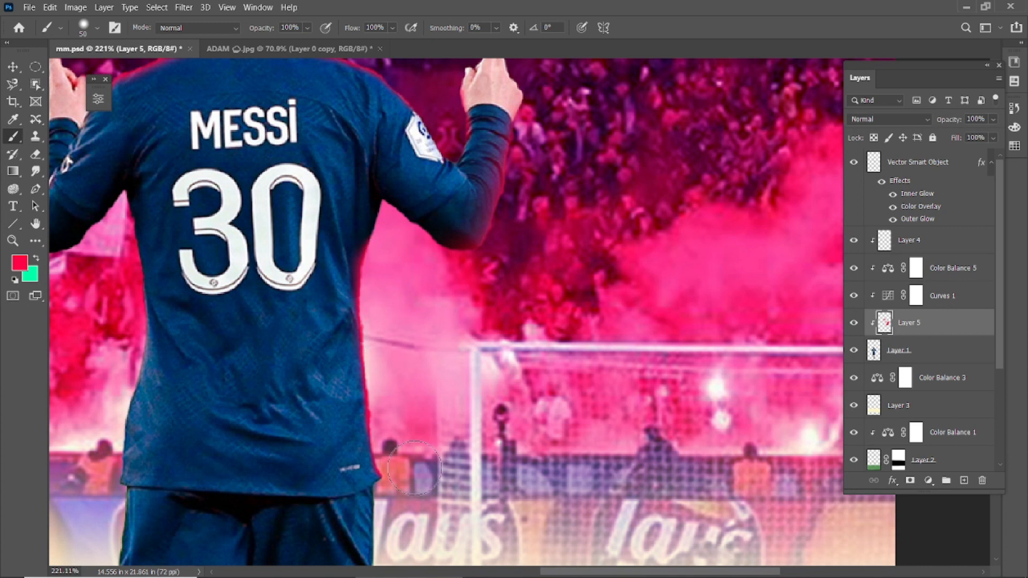
Step: Paint a soft red glow over the jersey's lower right side with a 125 px brush at 60% opacity and 56% flow
scroll(415, 467, down, 10)
scroll(506, 418, up, 7)
key(])
key(])
key(])
key(])
key(])
key(])
key(])
key(])
key(])
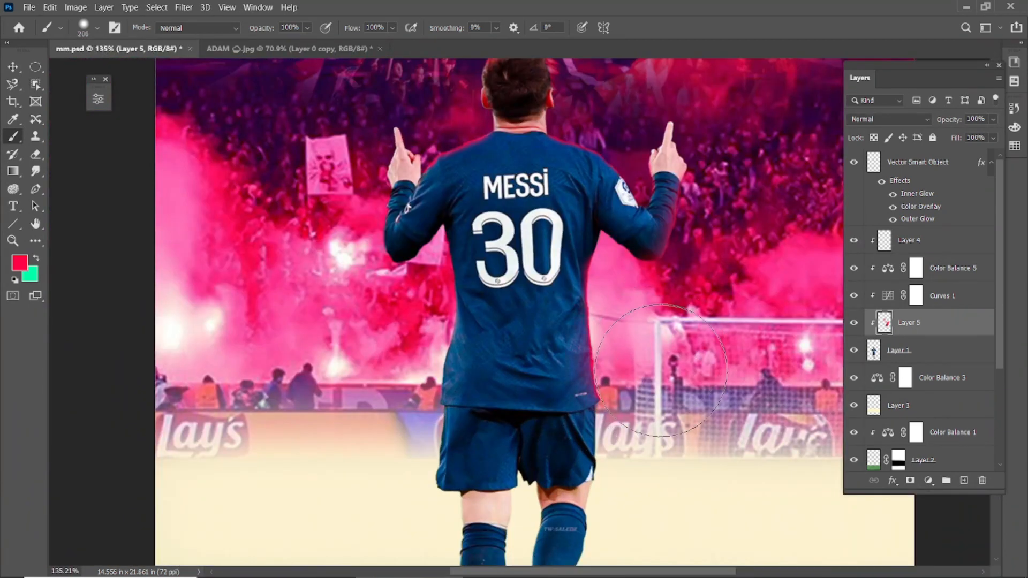
drag(261, 29, 240, 29)
drag(352, 29, 329, 29)
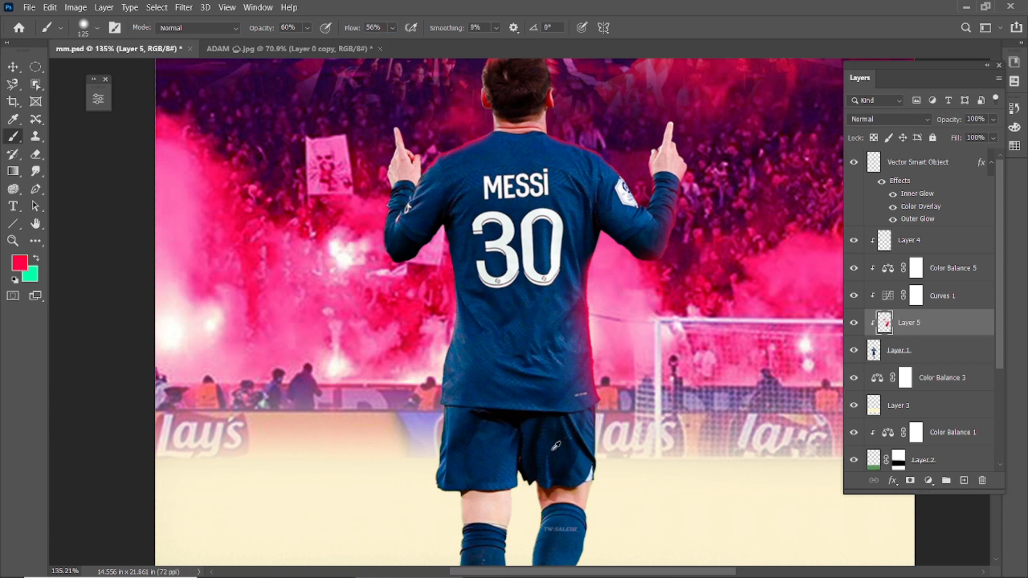
Step: Restore the brush to 100% opacity and flow and paint red rim light on the right edge of the shorts and right leg
scroll(552, 444, down, 3)
scroll(541, 439, up, 1)
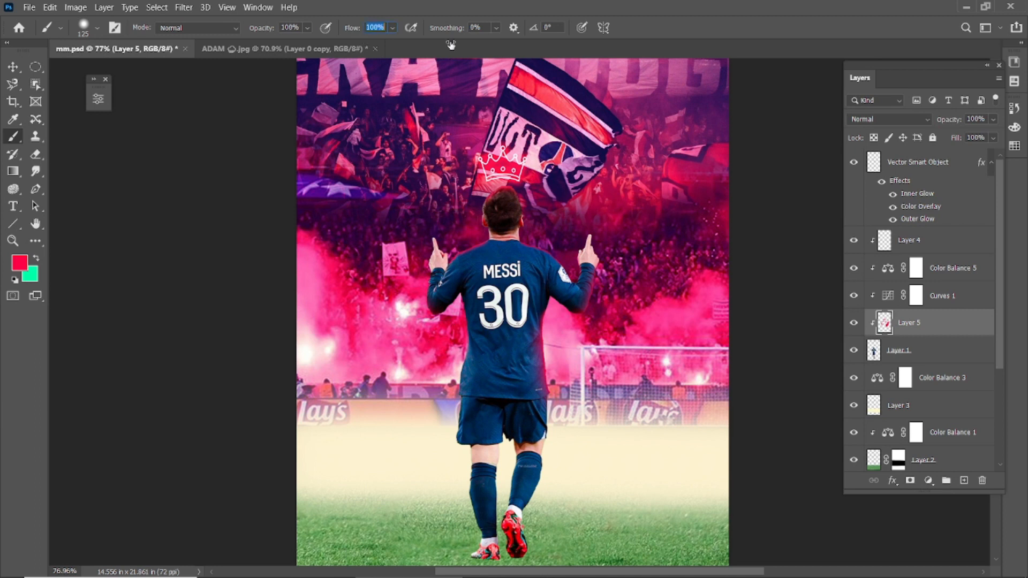
scroll(545, 508, up, 2)
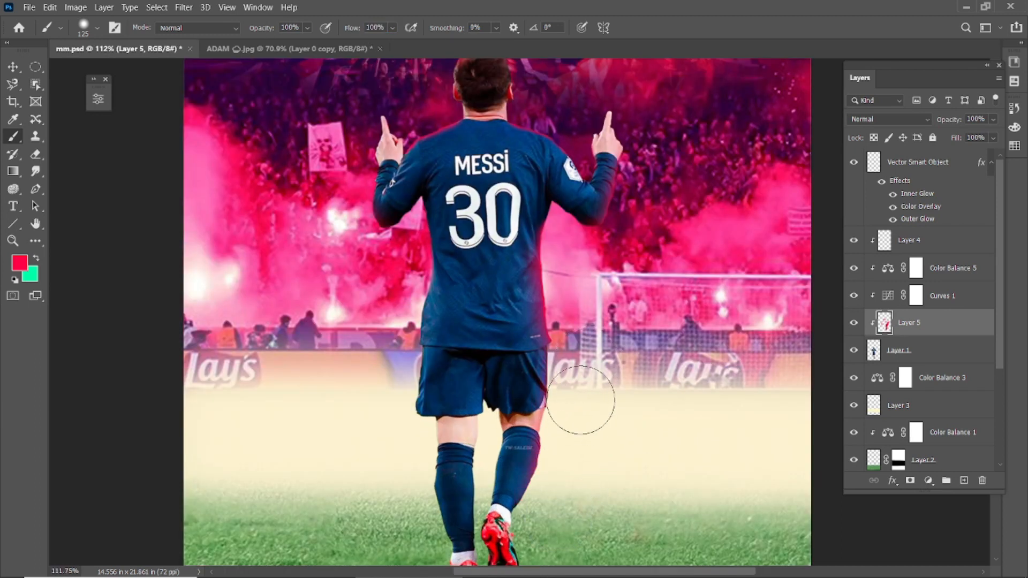
Step: Set the brush to 50% opacity and 37% flow and spread a faint red glow across the back of the jersey, enlarging it to 175 px
key(5)
key(shift+3)
key(shift+7)
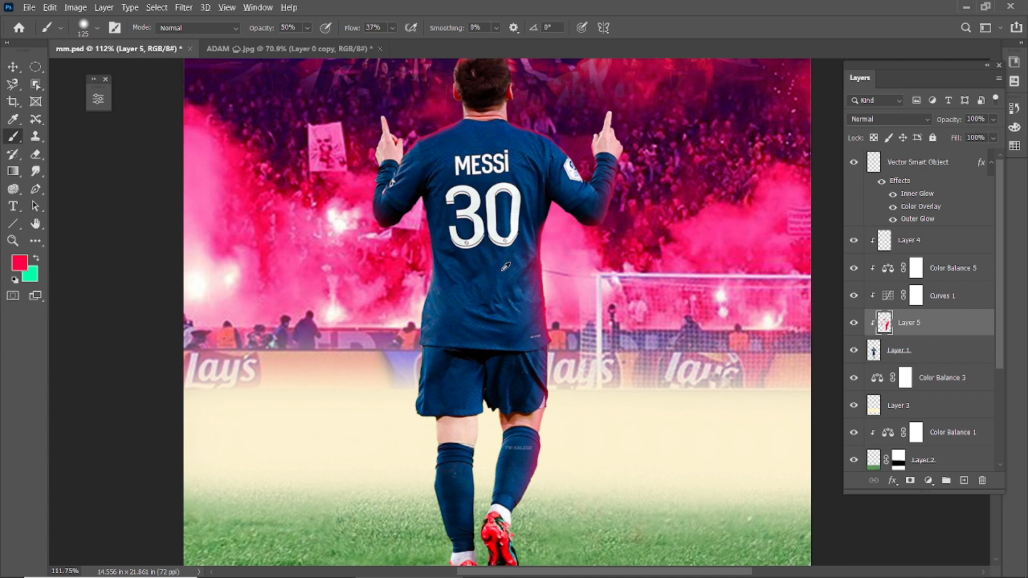
scroll(493, 252, up, 2)
key(bracketleft)
key(bracketleft)
key(bracketleft)
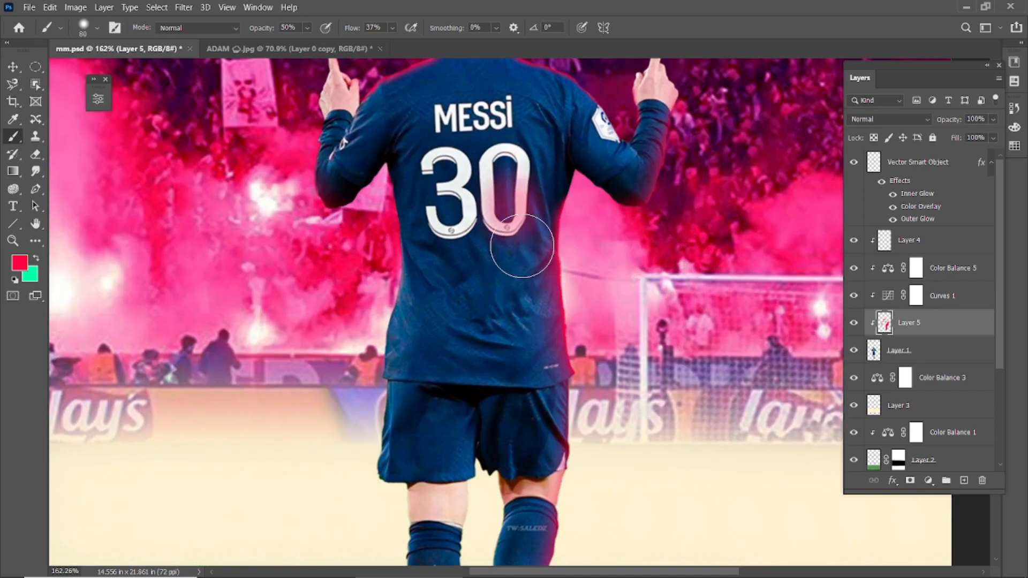
key(bracketright)
key(bracketright)
key(bracketright)
key(bracketright)
key(bracketright)
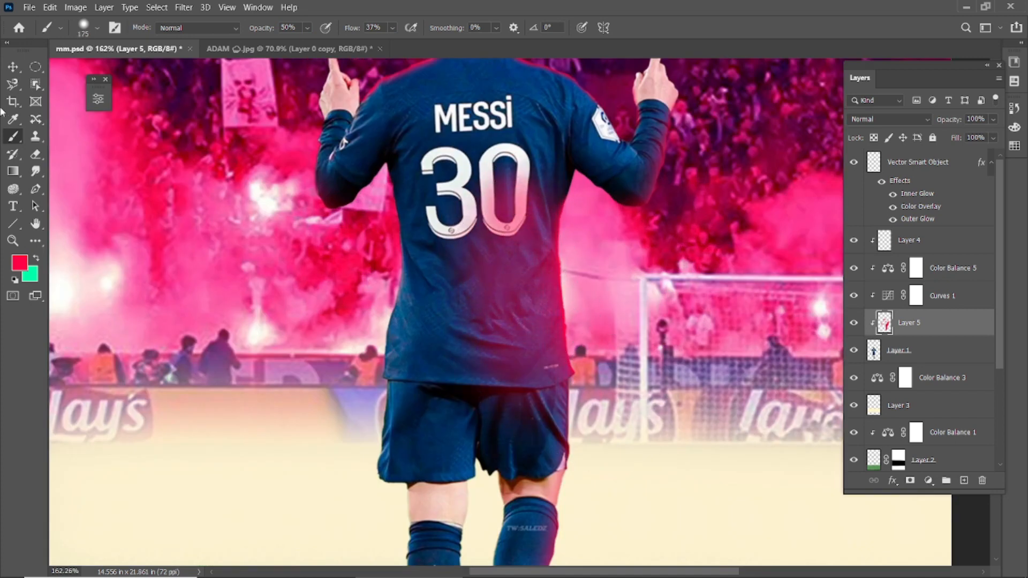
Step: Add a clipped layer above Layer 5, set its blend mode to Screen, paint red glow on the lower jersey and add a layer mask
key(v)
key(ctrl+shift+alt+n)
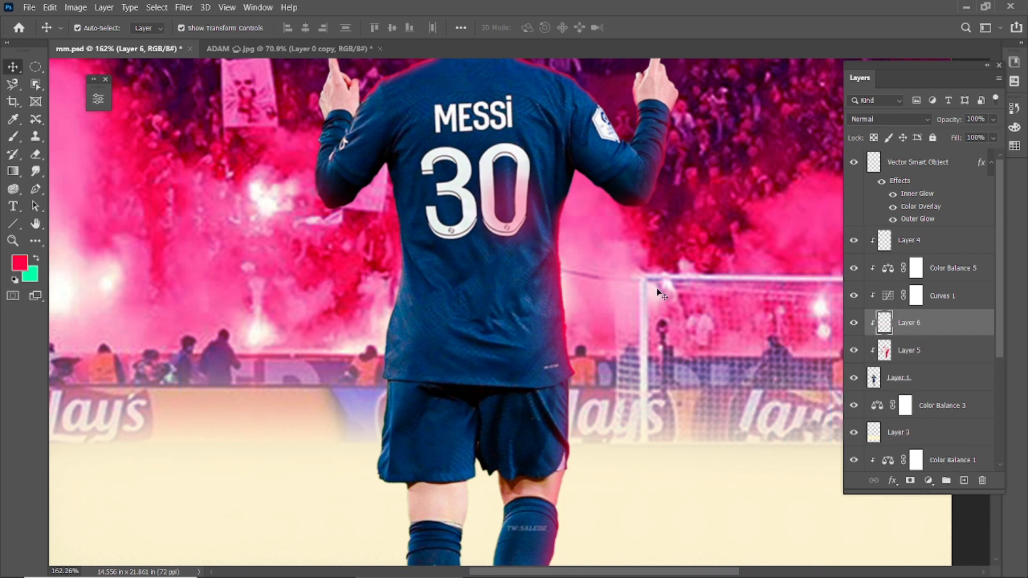
click(13, 141)
click(910, 119)
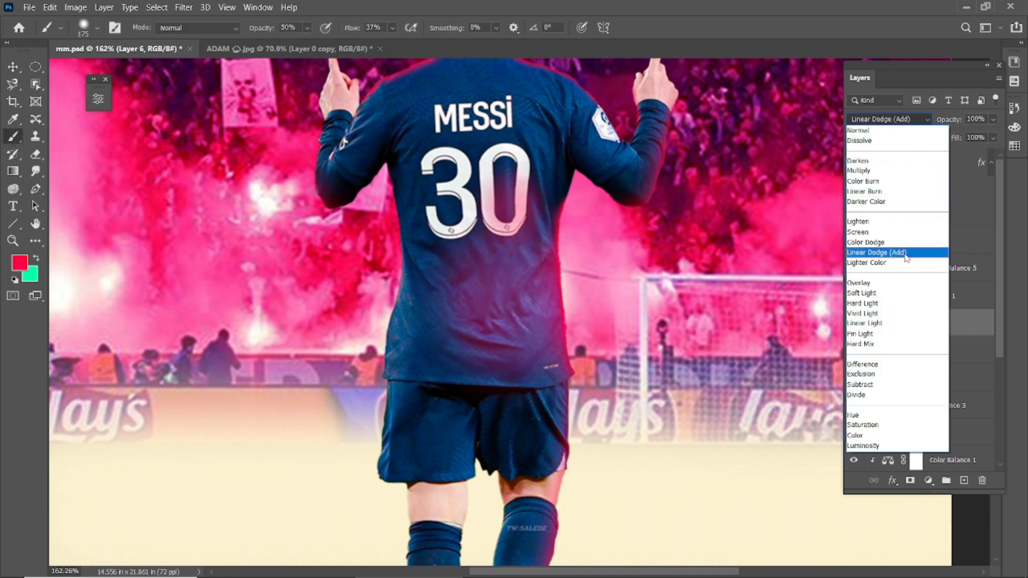
click(888, 232)
key(ctrl+alt+m)
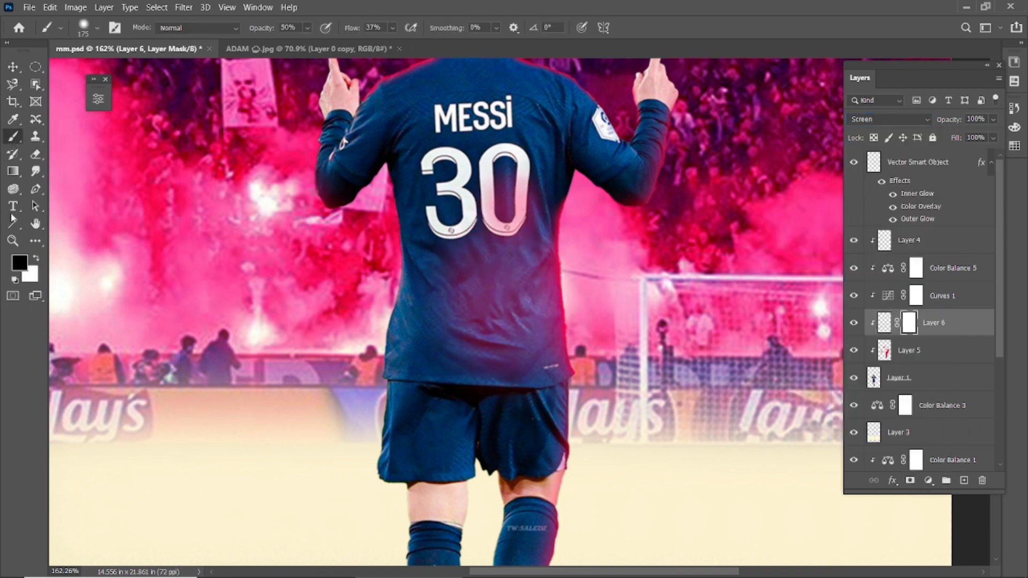
Step: Paint black on Layer 6's mask with a soft brush reduced to 100 px to soften the glow on the jersey
drag(416, 180, 395, 336)
key(bracketleft)
key(bracketleft)
key(bracketleft)
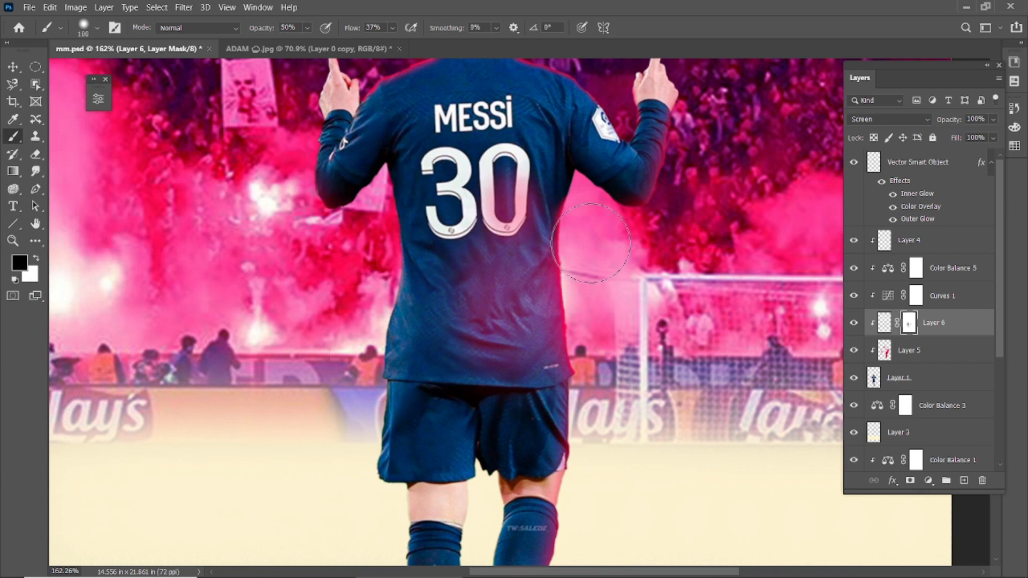
Step: Add a layer mask to Layer 5 and paint black on it to soften the red glow on the jersey
key(alt+bracketleft)
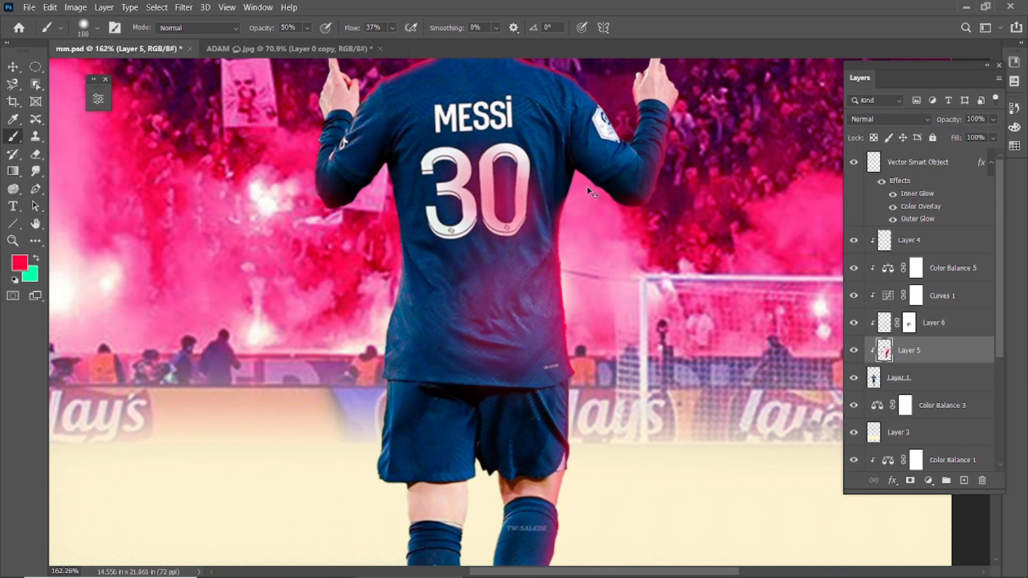
key(ctrl+alt+m)
scroll(549, 306, down, 4)
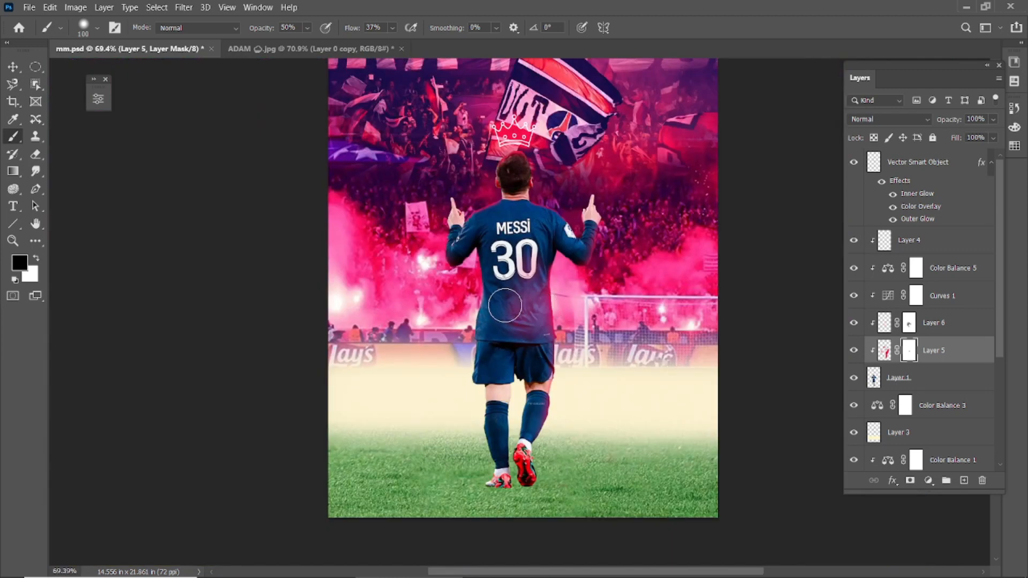
key(alt+bracketright)
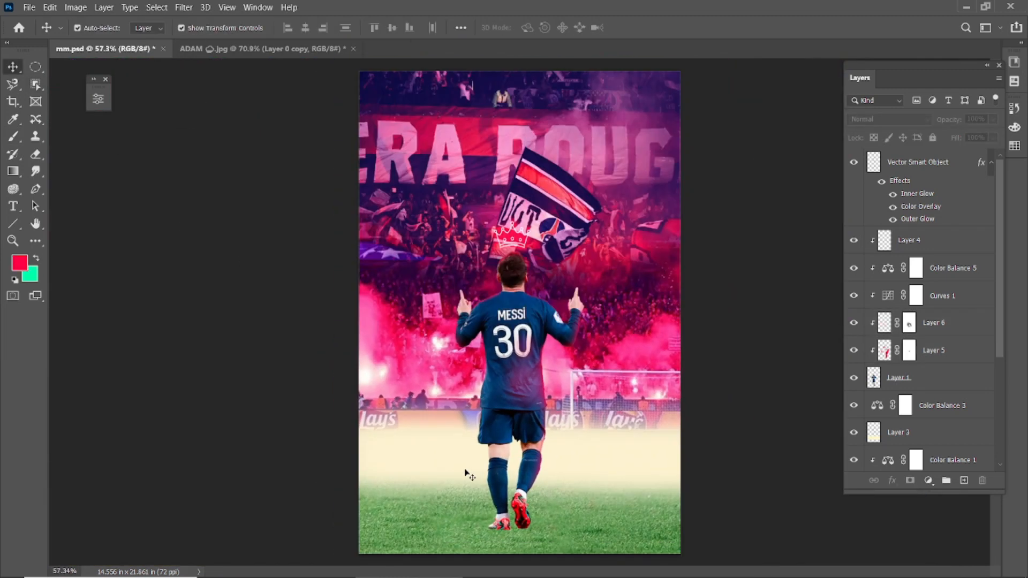
Step: Add a drop shadow to the crown layer and set its colour to red ff0000
scroll(679, 279, down, 2)
scroll(669, 268, up, 1)
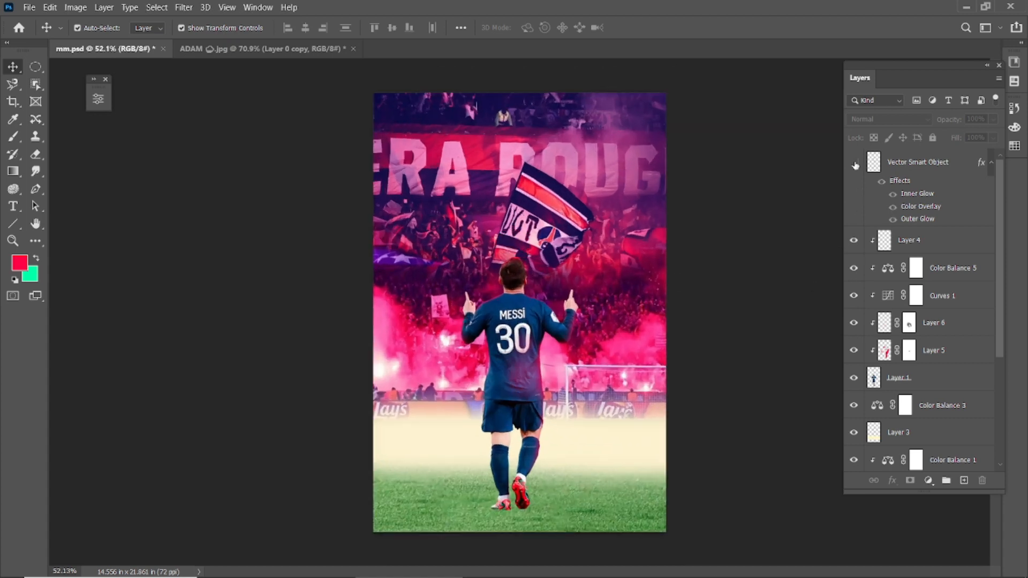
scroll(541, 241, up, 4)
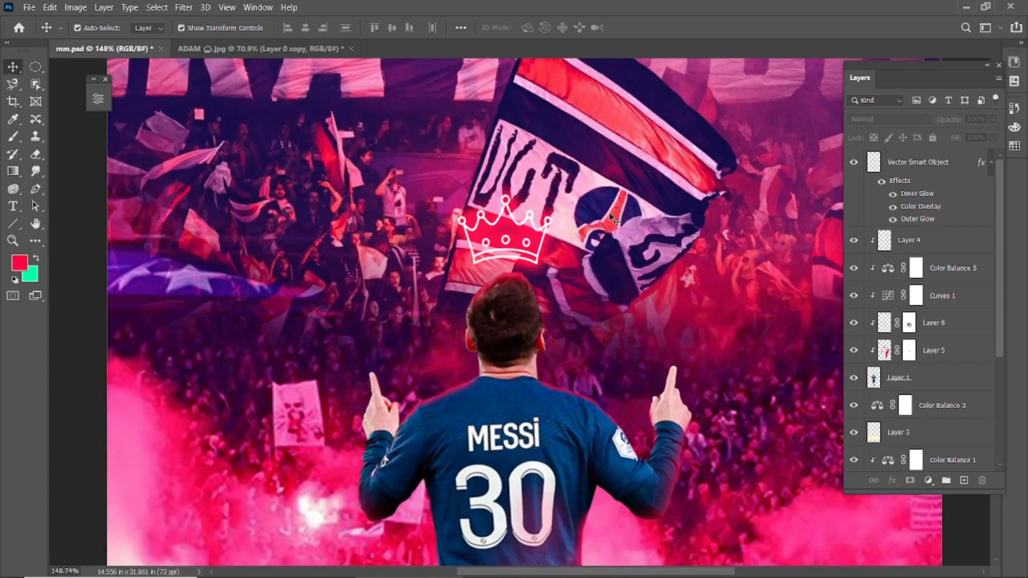
double_click(959, 166)
click(595, 475)
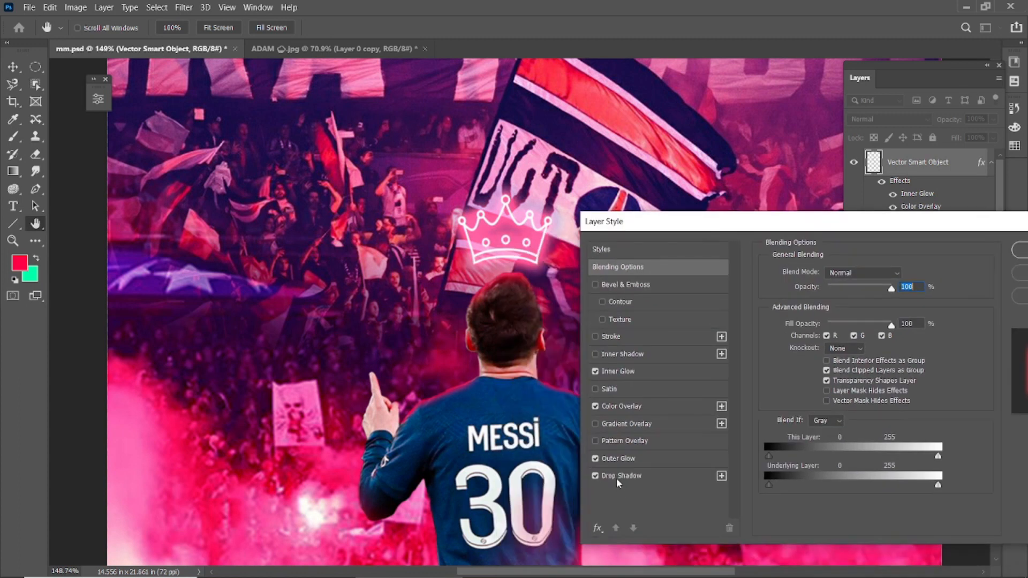
click(620, 476)
click(904, 274)
text(ff0000)
click(978, 329)
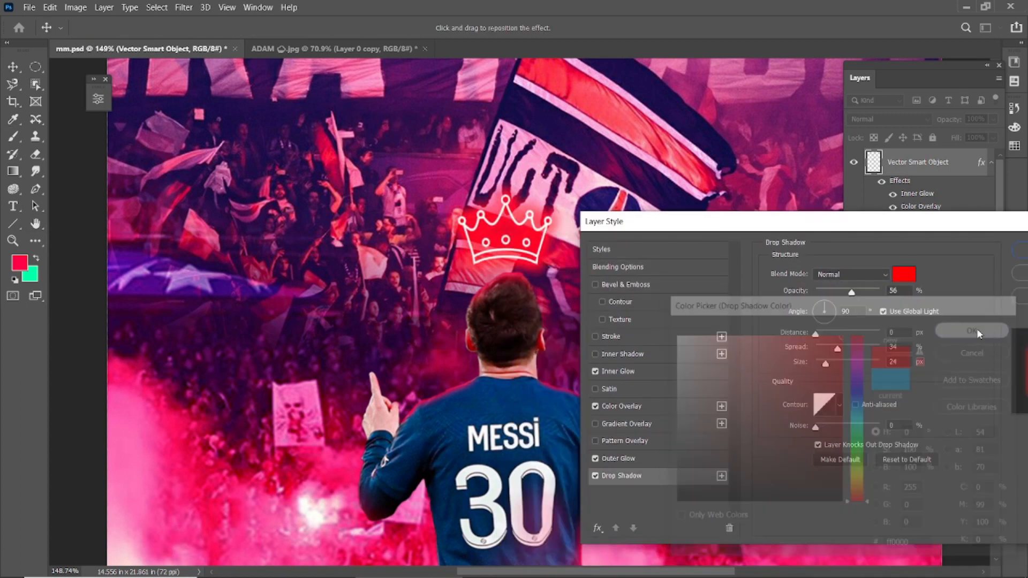
Step: Adjust the crown's drop shadow to 58% opacity, 0 px distance, about 27% spread and 32 px size, and apply the layer style
mouse_move(852, 292)
mouse_down()
mouse_move(875, 293)
mouse_move(853, 294)
mouse_up()
click(816, 333)
mouse_move(838, 349)
mouse_down()
mouse_move(842, 368)
mouse_move(820, 364)
mouse_move(856, 349)
mouse_move(827, 363)
mouse_up()
click(836, 349)
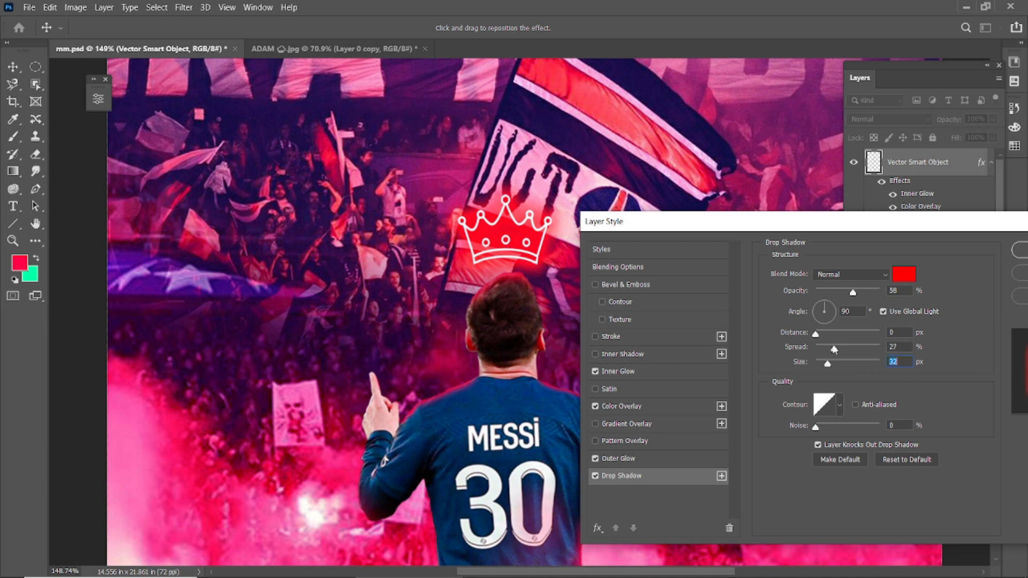
key(Return)
Step: Select the player together with his clipped lighting and adjustment layers and scale them down slightly
scroll(709, 320, down, 5)
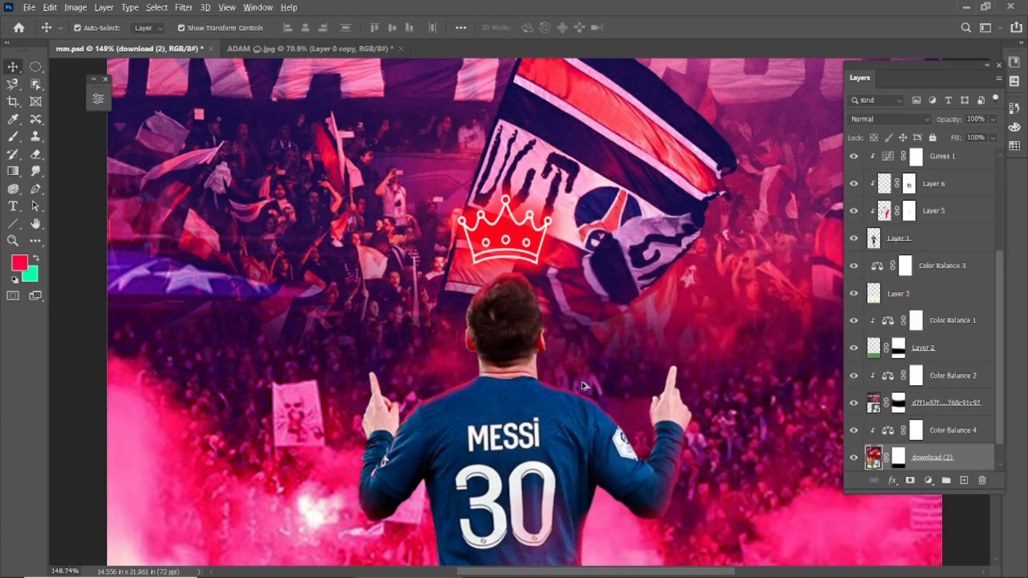
click(536, 298)
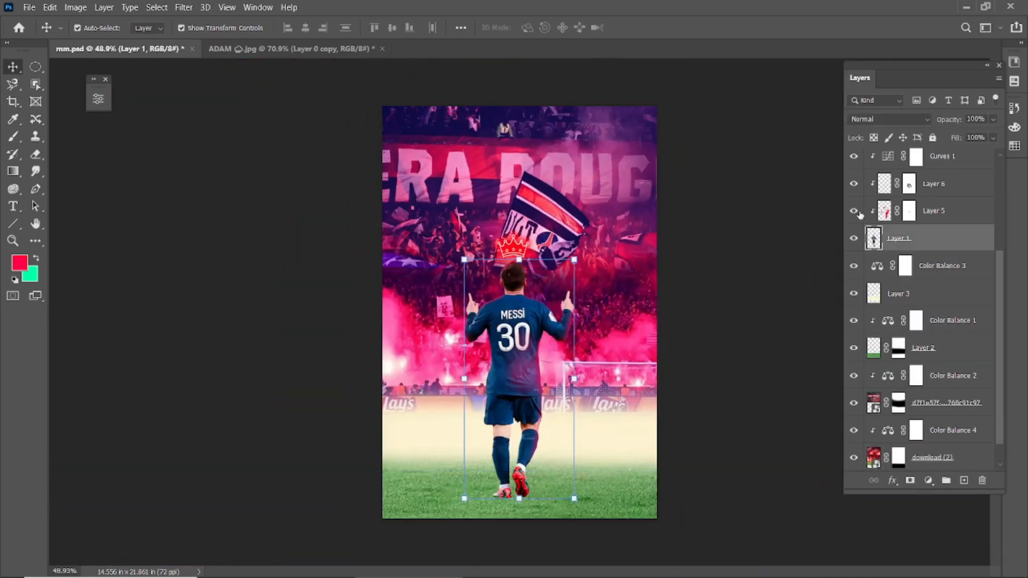
drag(856, 186, 854, 210)
click(935, 157)
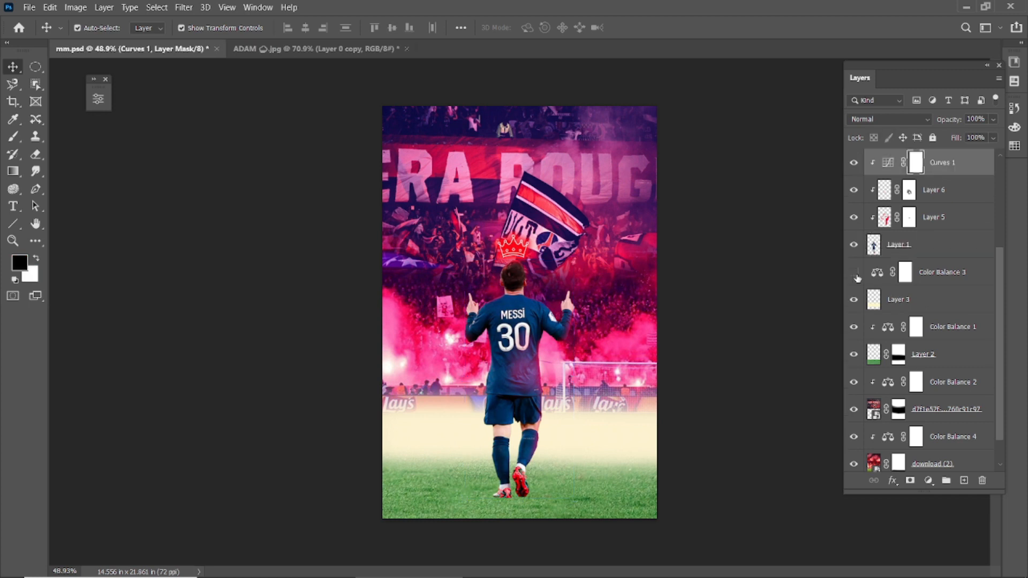
shift+click(934, 217)
key(ctrl+t)
drag(613, 251, 615, 243)
key(Return)
double_click(677, 84)
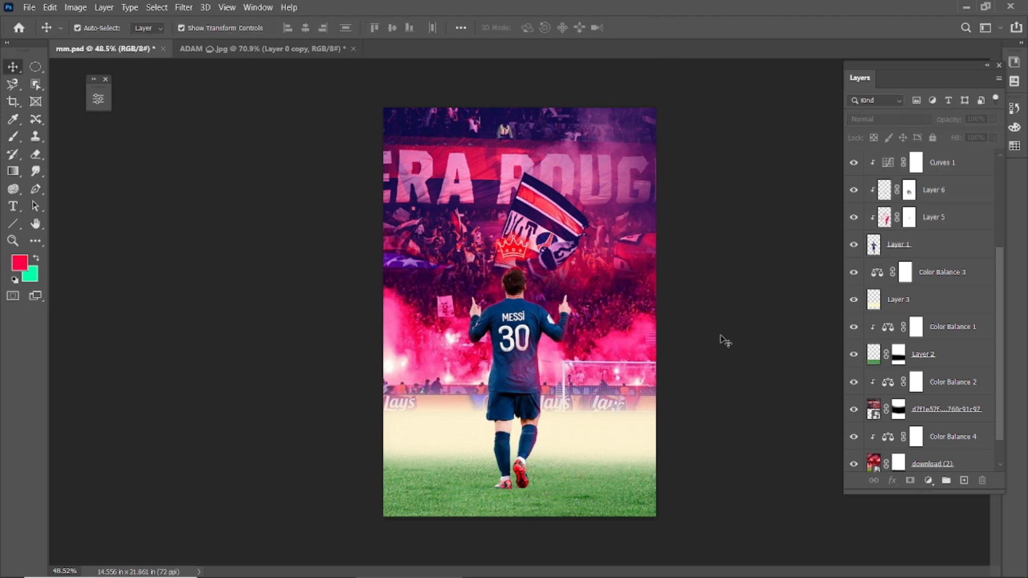
Step: Add a new empty layer directly beneath the player's Layer 1
scroll(499, 338, up, 5)
scroll(499, 339, down, 4)
scroll(491, 499, up, 8)
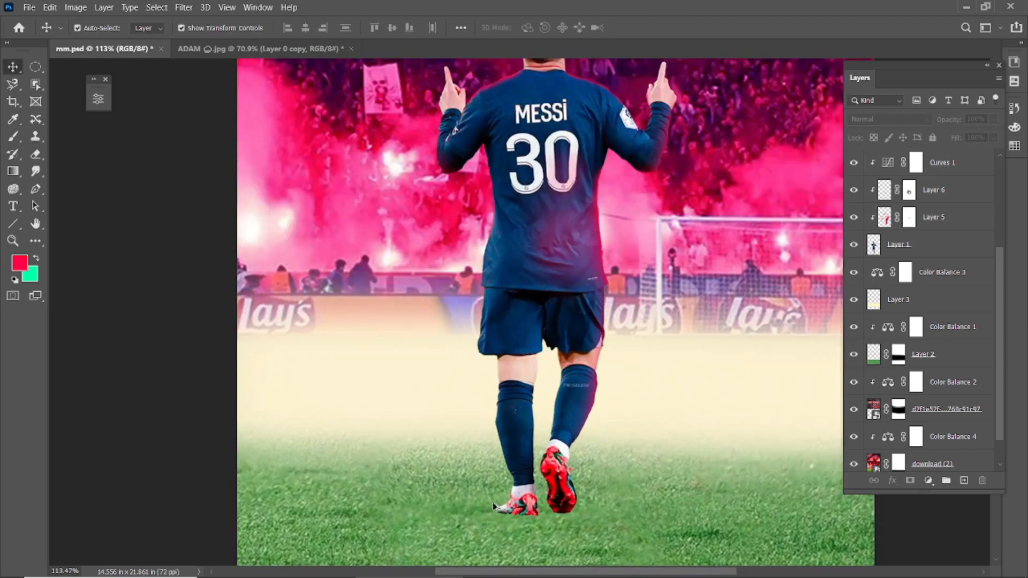
click(514, 501)
click(964, 481)
drag(931, 248, 930, 286)
scroll(536, 502, up, 5)
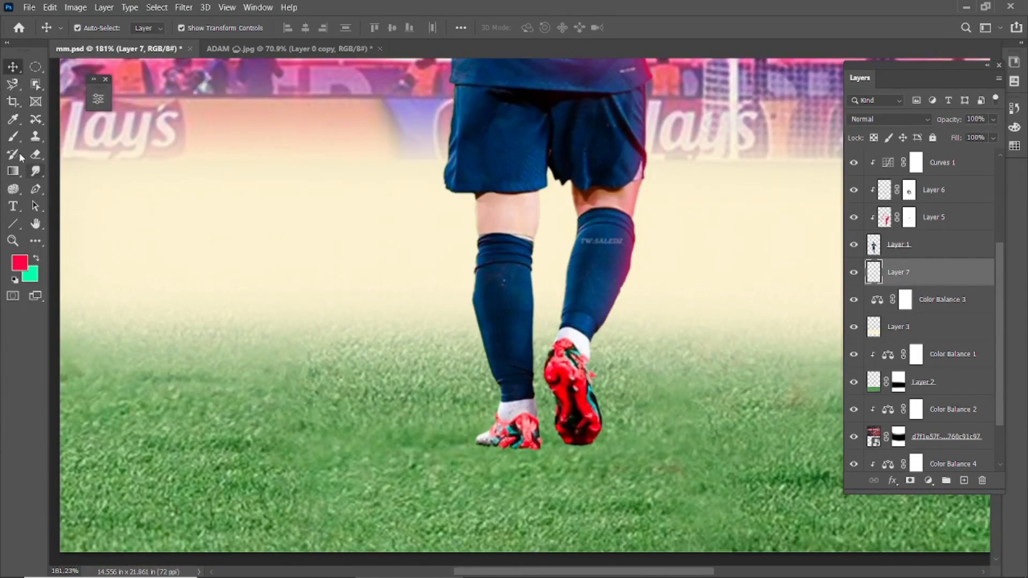
Step: Set the foreground colour to black and activate the Brush tool for Layer 7
click(24, 263)
click(676, 497)
click(978, 327)
key(b)
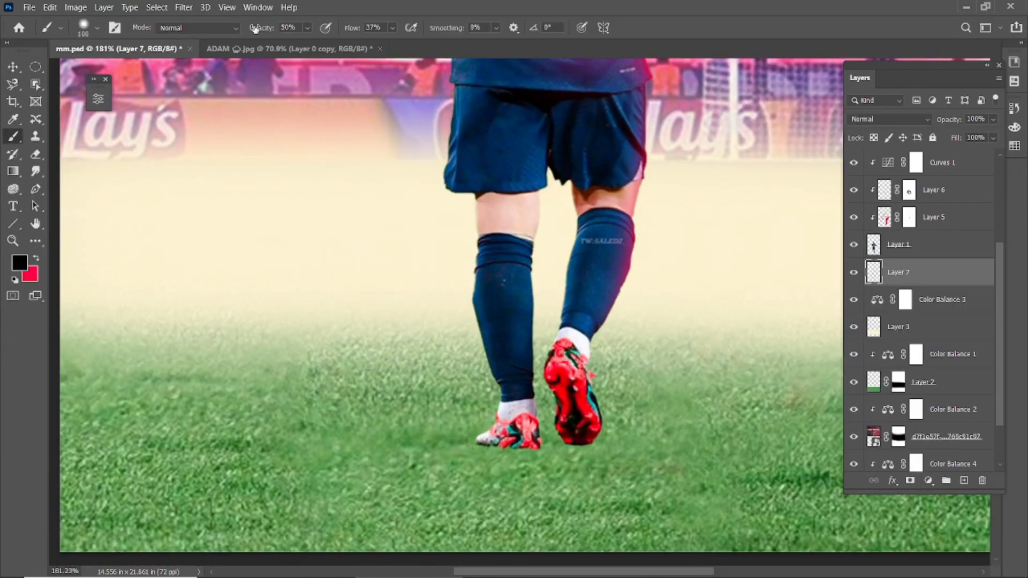
Step: Set the black brush to 100% opacity and 100% flow, trying it out with dabs on Layer 7
click(373, 289)
key(ctrl+z)
alt+click(331, 246)
key(ctrl+z)
key(ctrl+shift+z)
click(19, 263)
click(682, 501)
click(978, 327)
scroll(372, 270, down, 5)
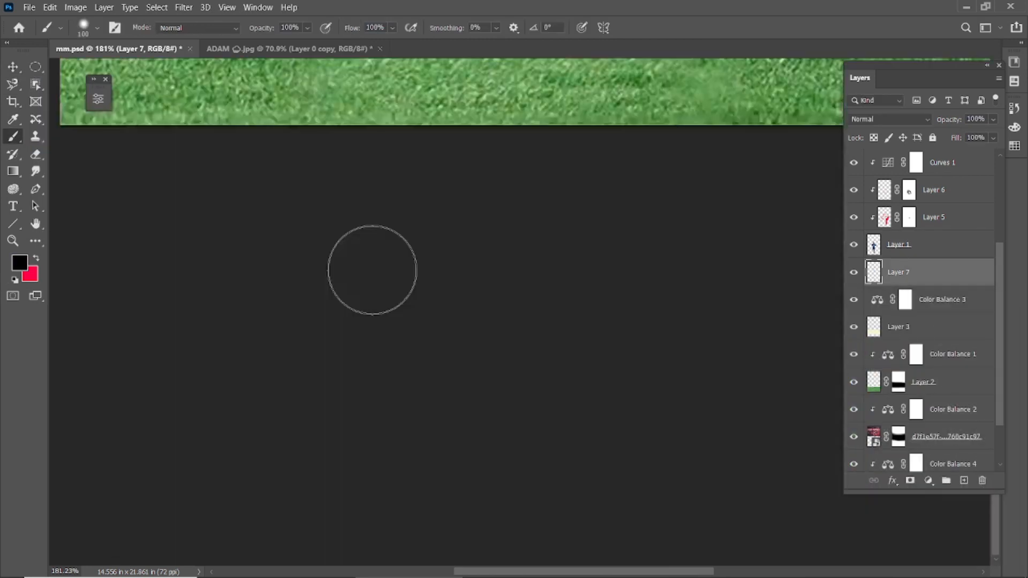
scroll(370, 278, up, 10)
scroll(369, 293, down, 1)
scroll(373, 289, down, 16)
scroll(397, 418, up, 6)
scroll(394, 412, down, 2)
click(295, 351)
click(12, 67)
scroll(275, 366, up, 4)
click(13, 137)
click(94, 27)
drag(118, 96, 174, 96)
click(534, 19)
key(ctrl+z)
click(299, 296)
scroll(319, 317, down, 2)
key(ctrl+z)
Step: Soften the brush edge, enlarge the brush and stamp one black dab beside the player on Layer 7
click(95, 27)
click(108, 99)
key(Return)
click(267, 289)
key(ctrl+z)
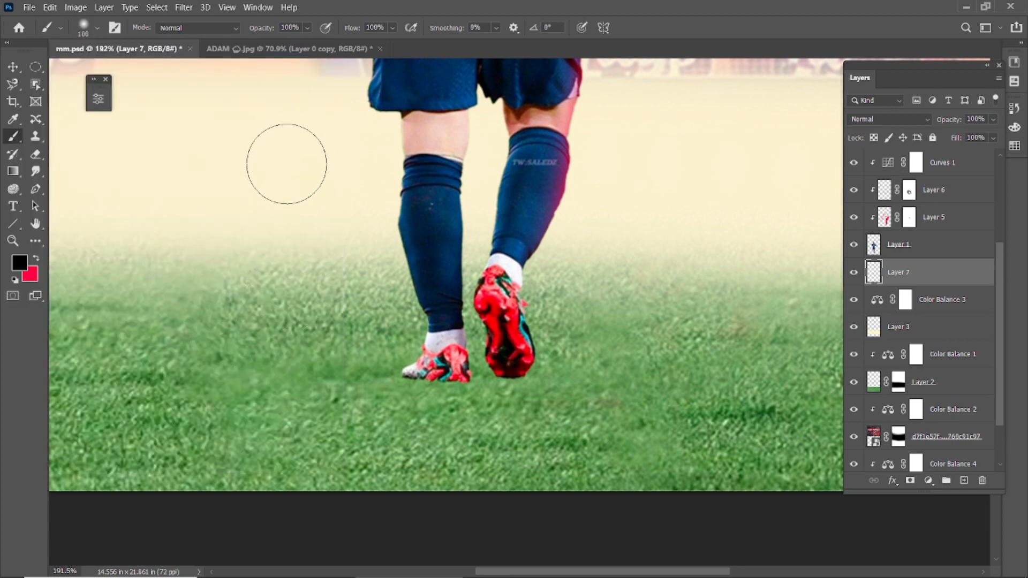
key(bracketright)
key(bracketright)
key(bracketright)
key(bracketright)
click(273, 243)
Step: Flatten the black dab into a thin, slightly tilted shadow beneath the planted foot and lower Layer 7's opacity to 90%
key(v)
drag(273, 81, 275, 373)
mouse_move(298, 394)
mouse_down()
mouse_move(438, 382)
mouse_move(404, 383)
mouse_up()
scroll(452, 387, up, 3)
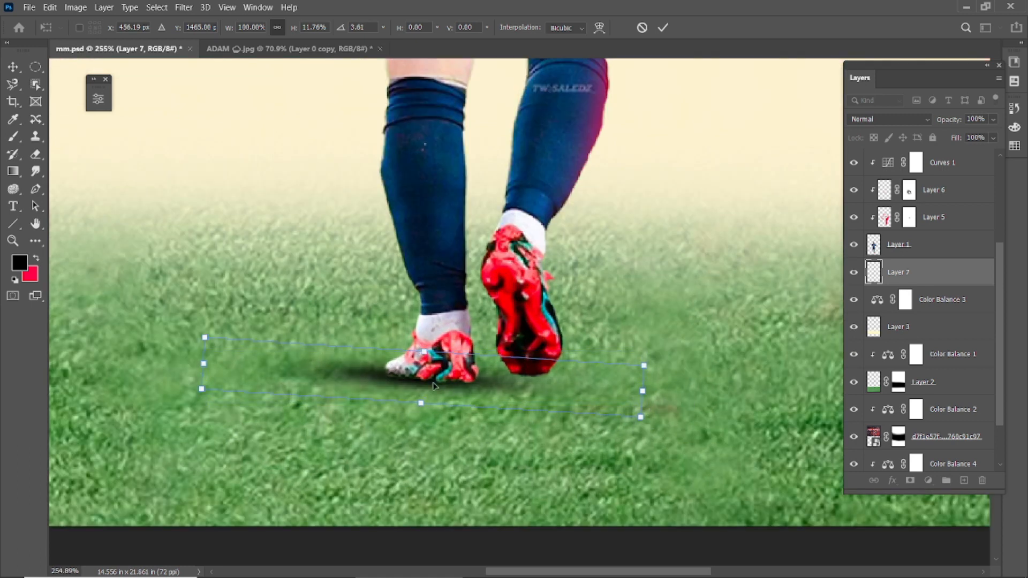
drag(423, 352, 426, 323)
mouse_move(383, 353)
mouse_down()
mouse_move(393, 361)
mouse_move(384, 360)
mouse_up()
key(Return)
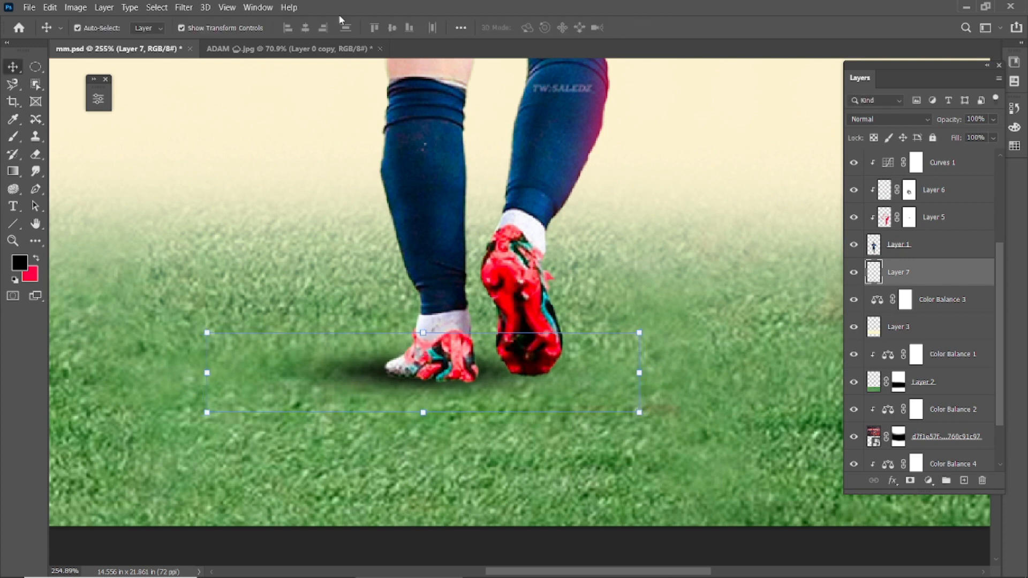
drag(410, 381, 373, 381)
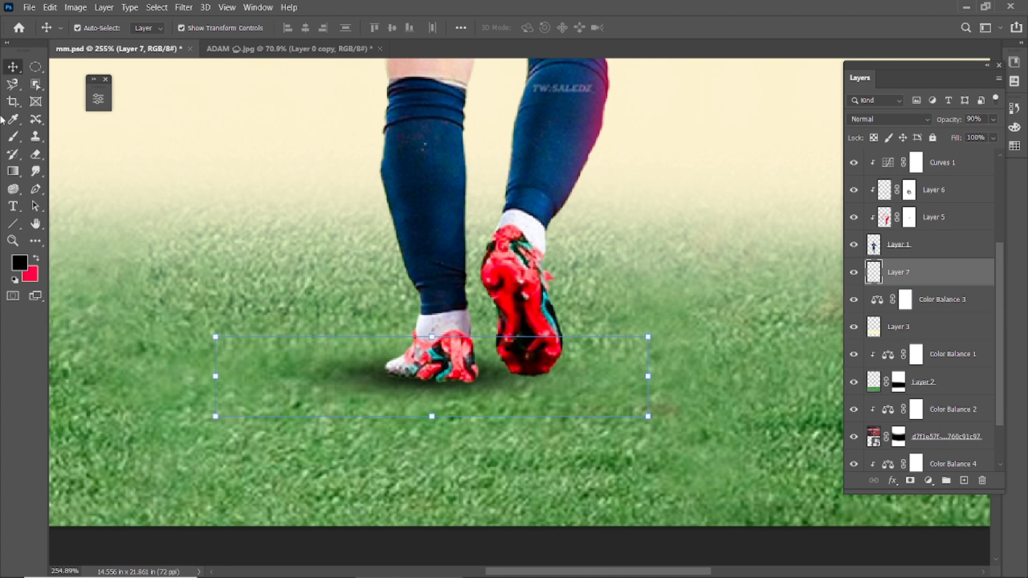
Step: Add a new layer directly above Layer 7 and stamp a soft black dab on it
click(650, 259)
click(964, 481)
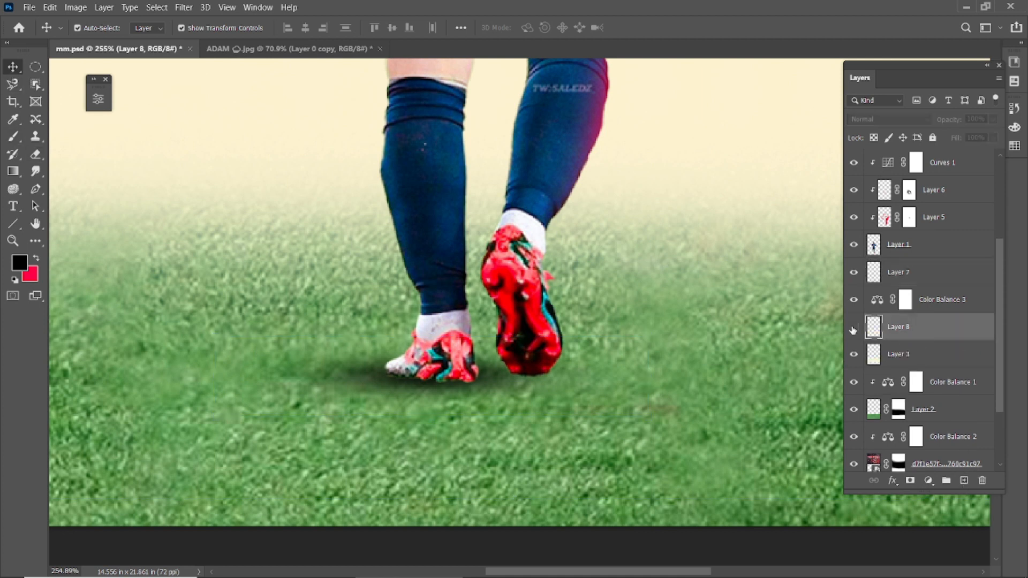
drag(852, 276, 852, 262)
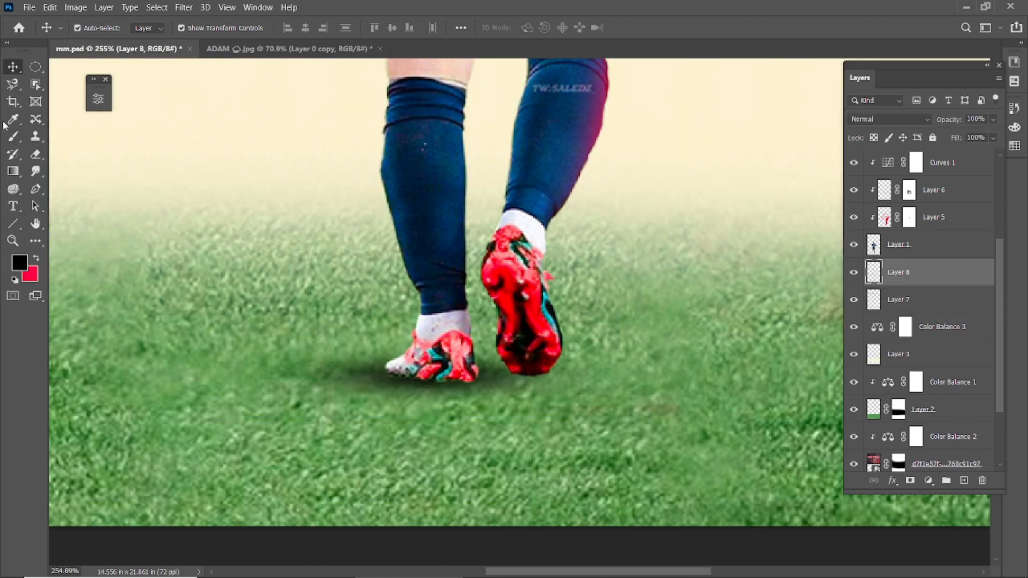
key(b)
click(342, 254)
Step: Squash and narrow the new dab into a thin shadow and position it right beneath the raised foot
key(v)
scroll(357, 225, down, 3)
drag(349, 84, 349, 375)
drag(515, 395, 493, 334)
click(663, 27)
scroll(508, 352, up, 4)
key(Right)
key(Right)
key(Right)
key(Down)
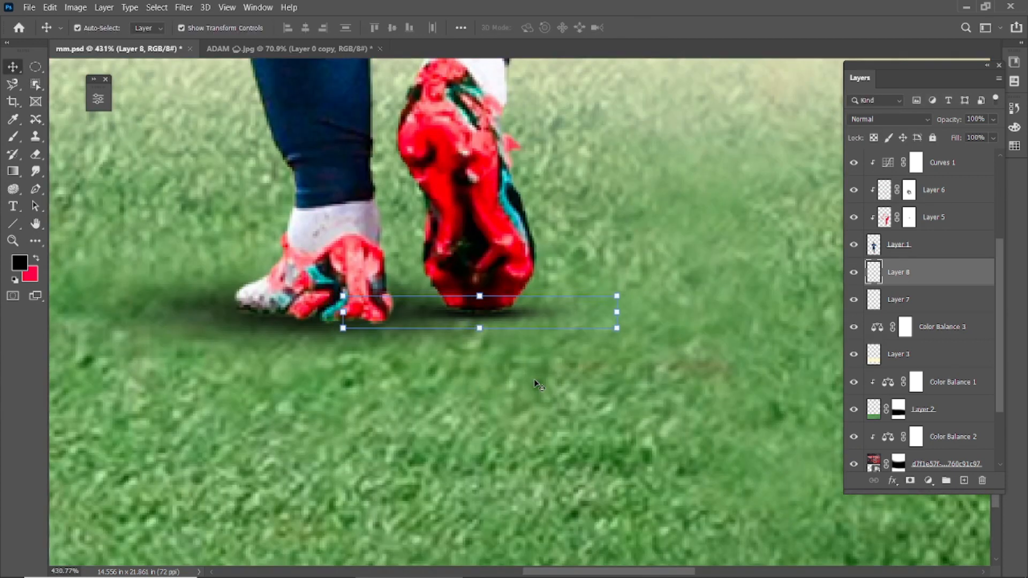
click(536, 384)
Step: Check the foot shadows on the whole poster and select the grass layer, Layer 2
scroll(462, 433, down, 10)
click(729, 344)
scroll(528, 344, up, 3)
click(484, 530)
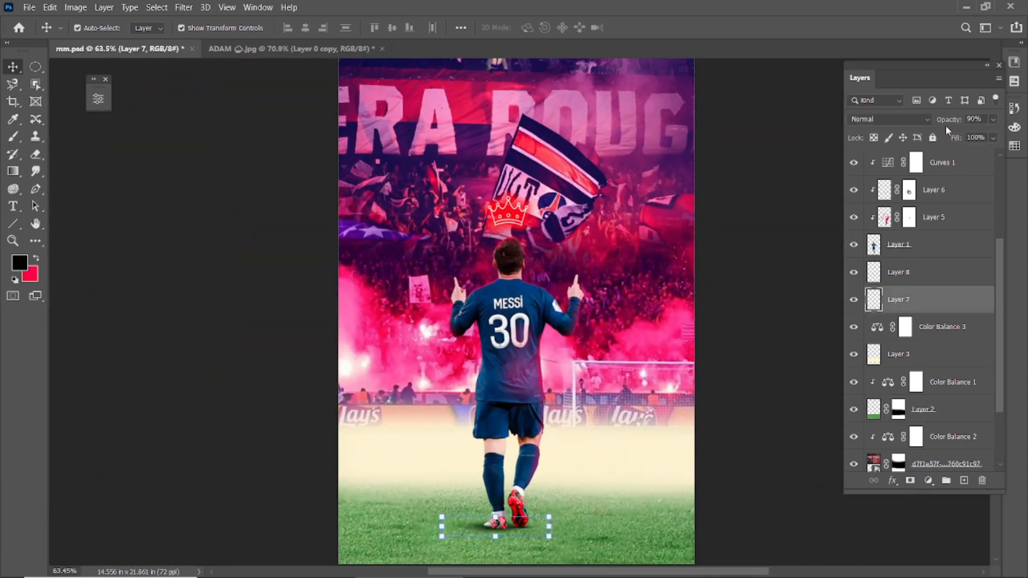
click(763, 329)
scroll(489, 489, down, 5)
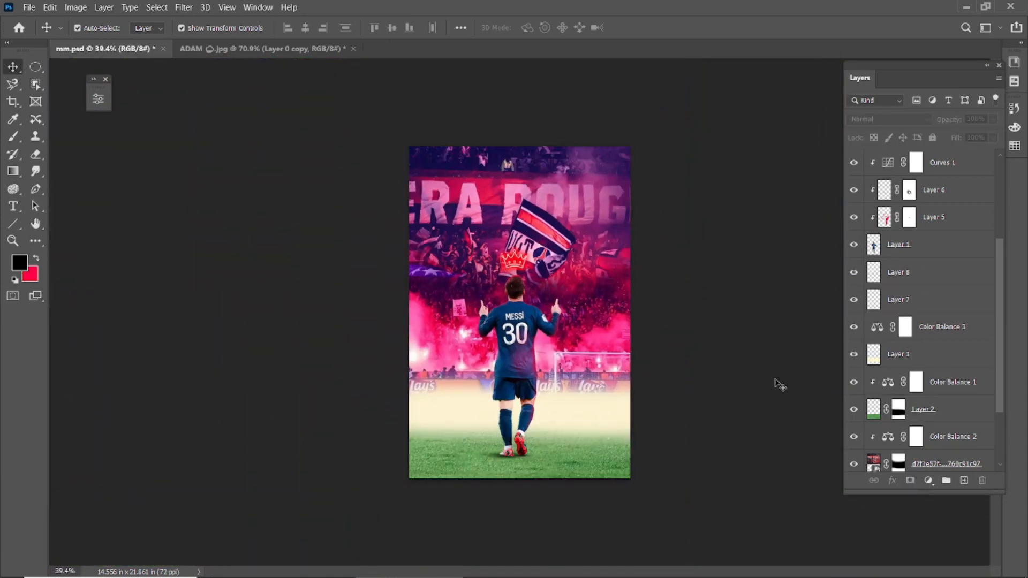
click(574, 473)
click(183, 7)
key(Escape)
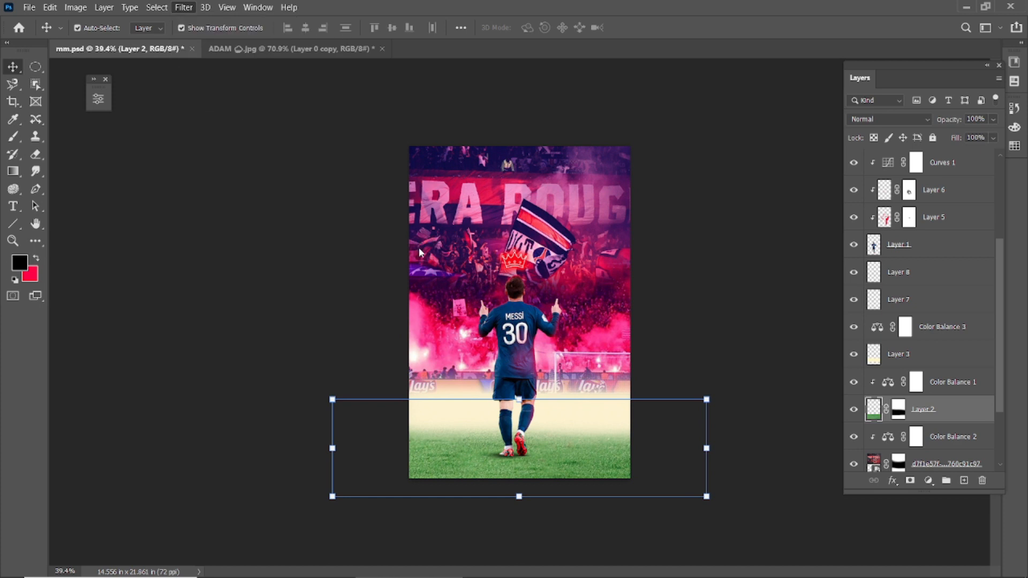
Step: Try a Camera Raw grade on the grass with Exposure -0.70, Contrast +39, Highlights +87, Whites -27, Texture +16 and Clarity +44
key(ctrl+shift+a)
drag(617, 272, 686, 302)
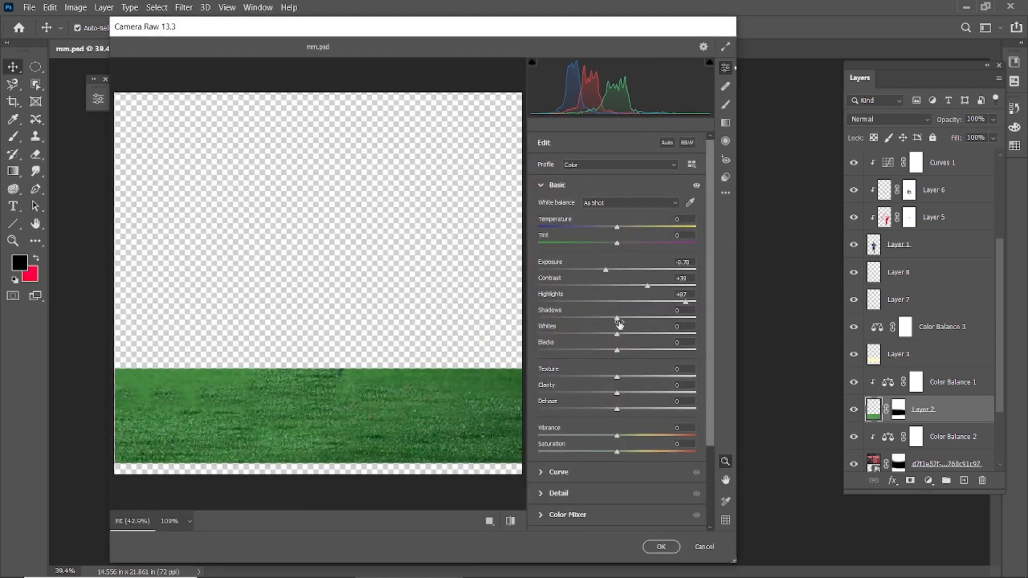
drag(619, 337, 596, 335)
drag(617, 393, 652, 393)
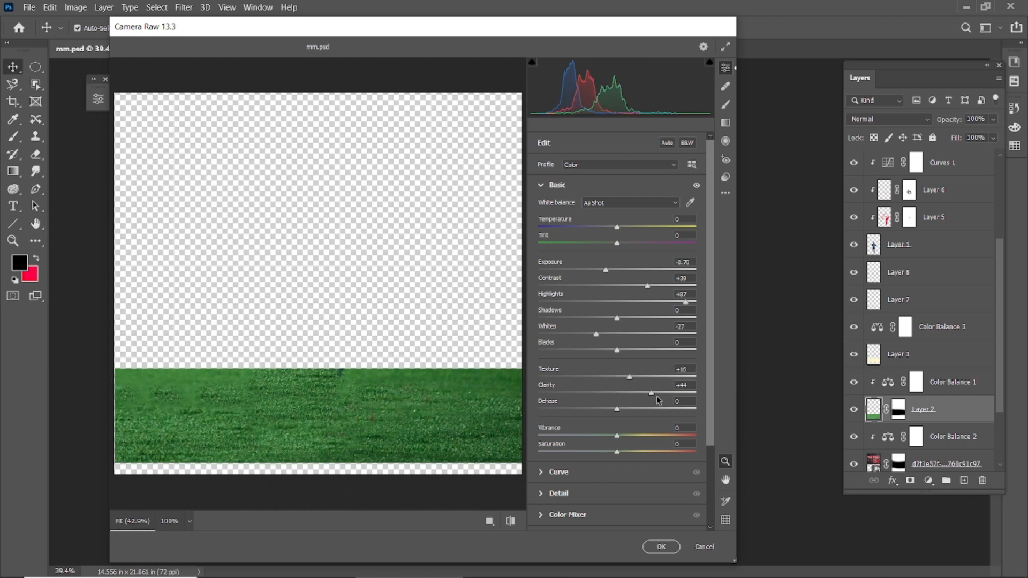
click(662, 546)
Step: Apply the Camera Raw filter to the grass layer with Contrast +13 and Clarity +39
click(184, 7)
click(225, 102)
click(339, 307)
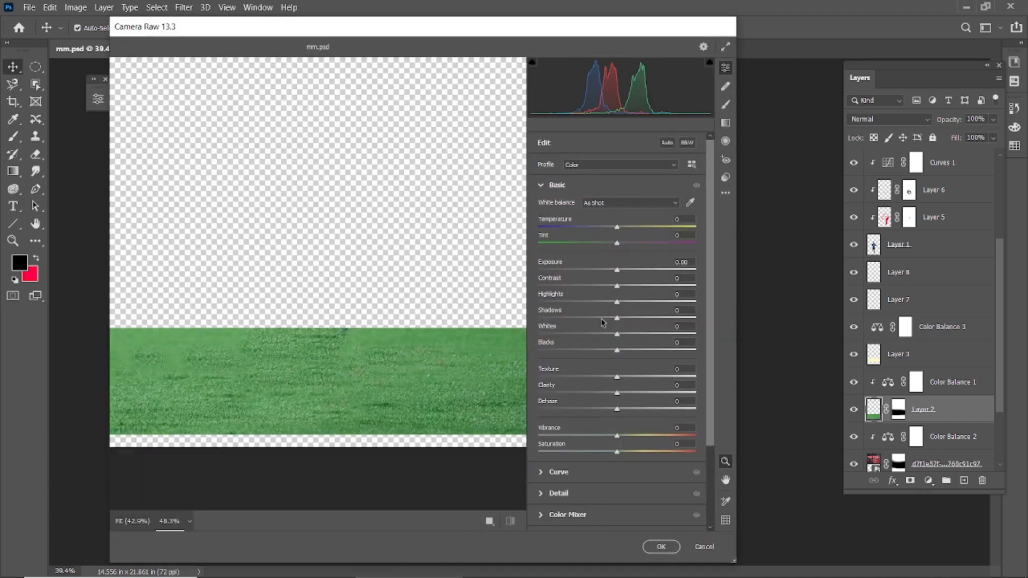
drag(615, 285, 627, 285)
drag(617, 392, 650, 395)
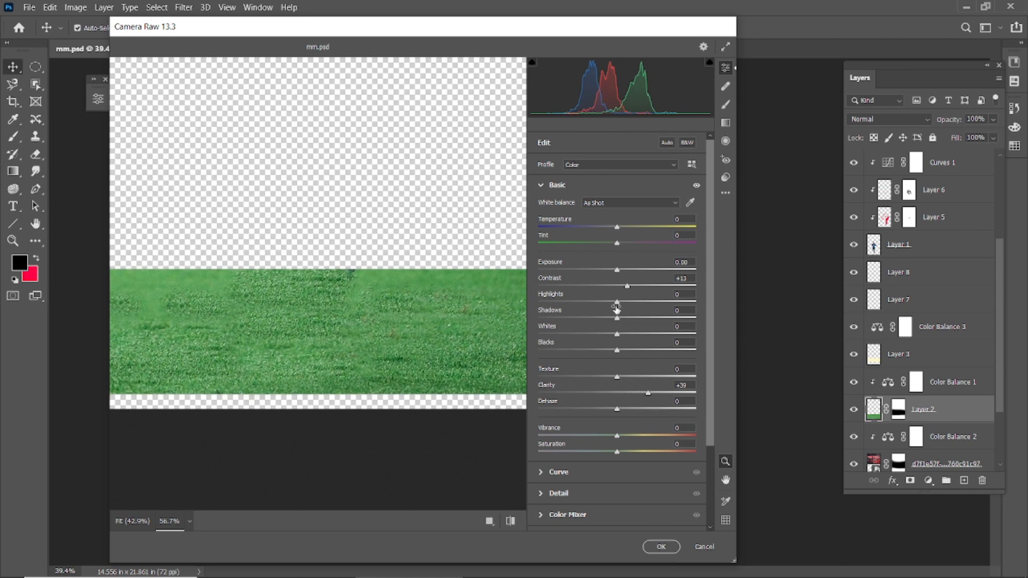
click(662, 546)
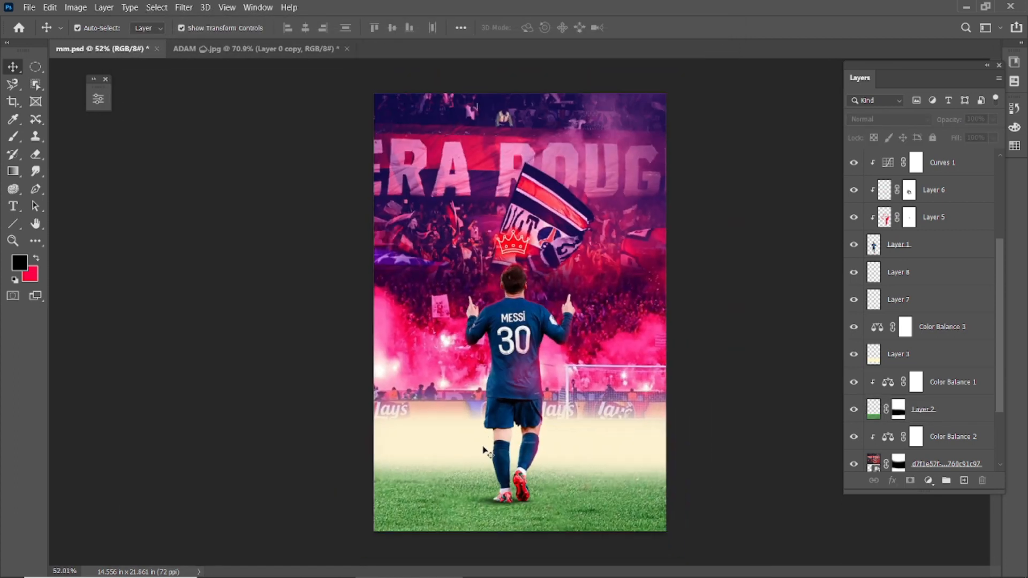
Step: Add a Color Balance adjustment above all layers, shift its midtones towards red, magenta and yellow, and compare before and after
scroll(413, 377, up, 1)
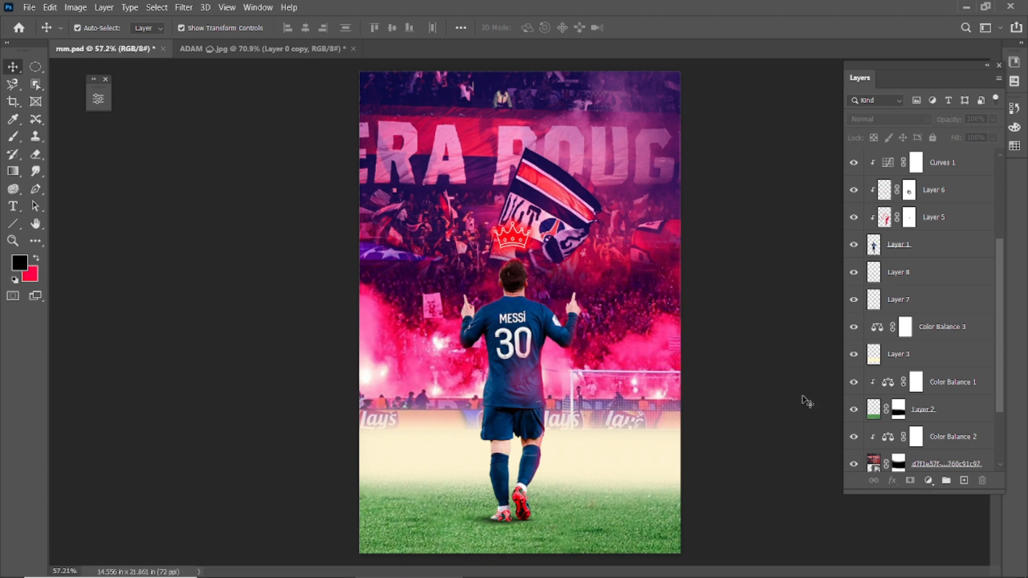
scroll(887, 369, down, 3)
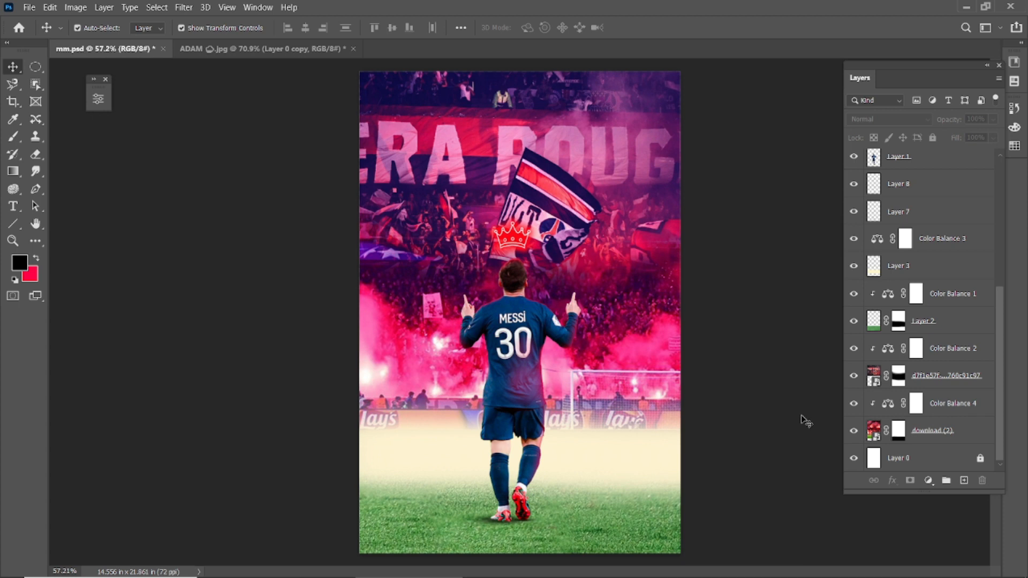
scroll(902, 377, up, 8)
click(937, 483)
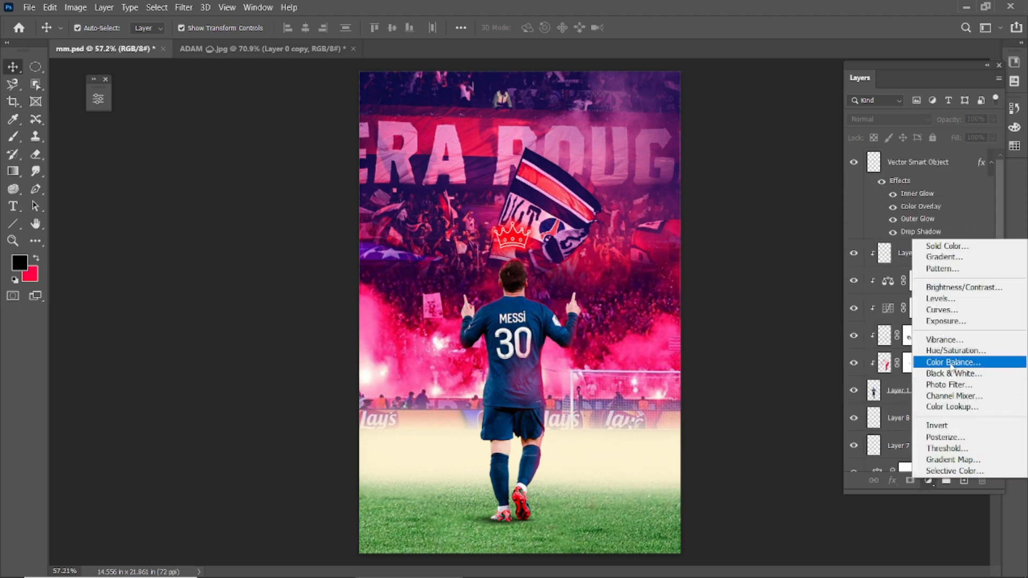
click(932, 360)
drag(171, 217, 224, 167)
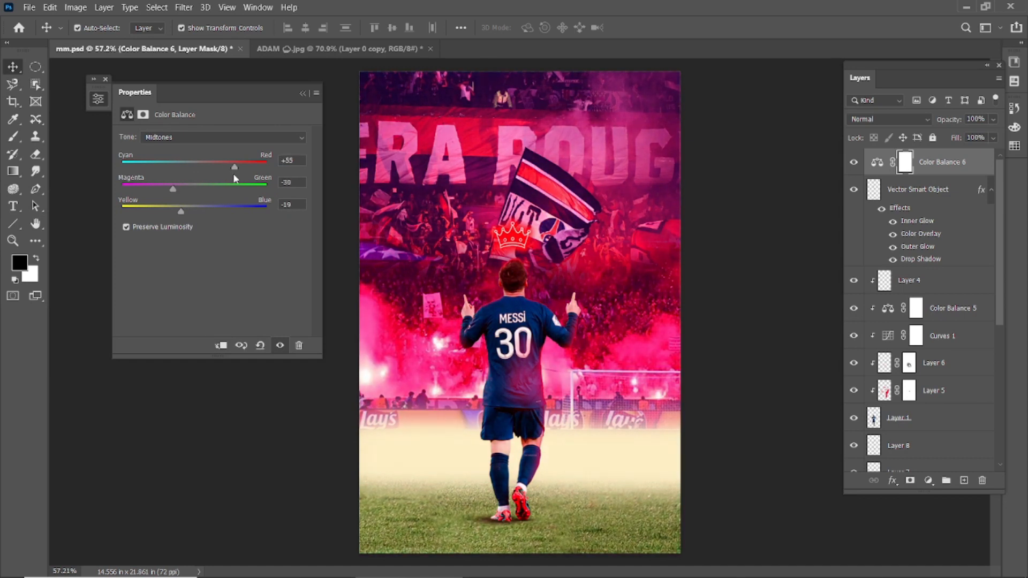
click(280, 346)
click(279, 346)
Step: Try a Curves adjustment clipped to the player's Layer 1 and remove it
click(928, 480)
click(516, 340)
click(929, 481)
click(932, 315)
click(194, 274)
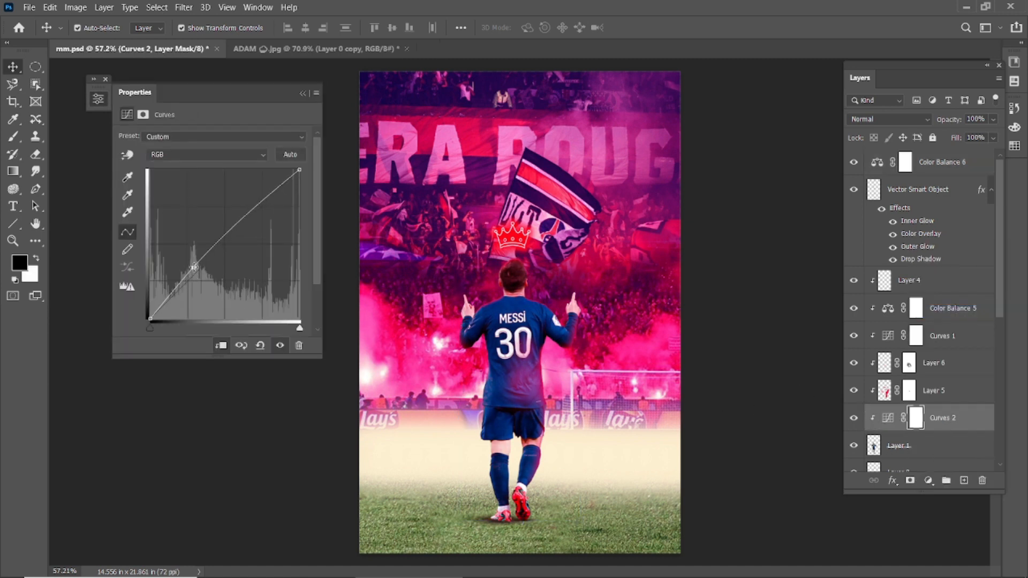
drag(245, 223, 254, 244)
key(ctrl+z)
key(ctrl+z)
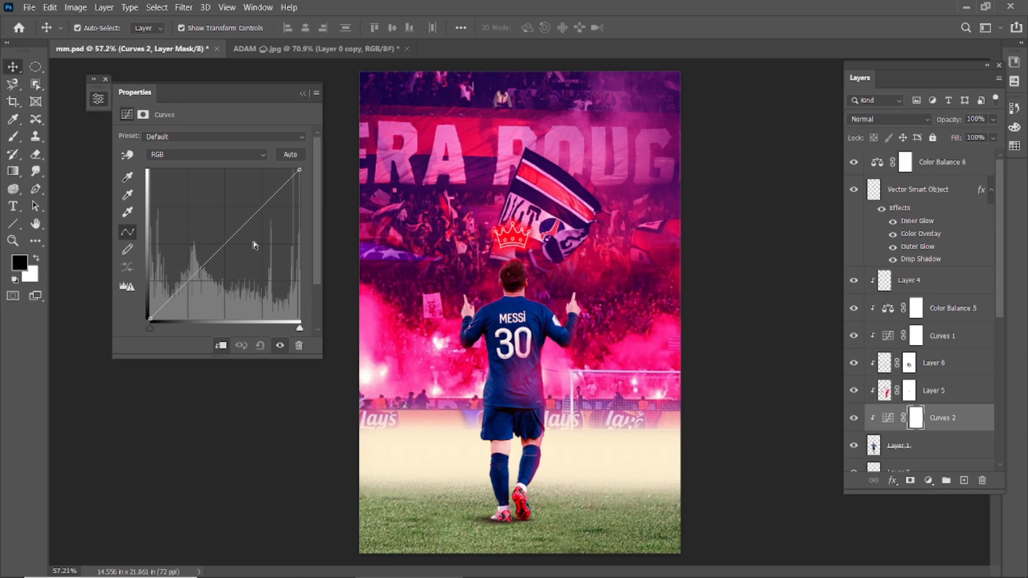
click(304, 94)
drag(507, 353, 778, 385)
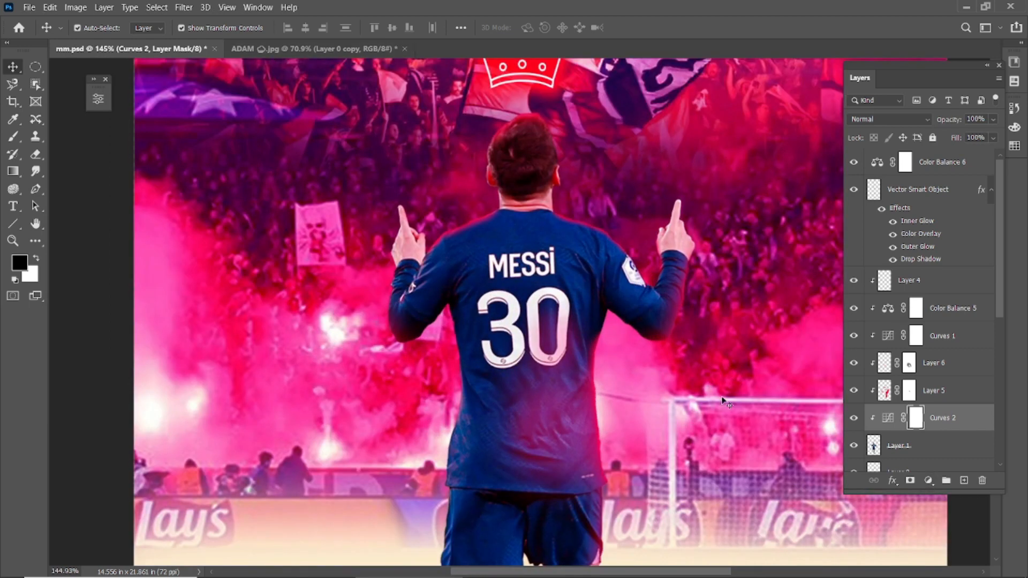
key(Delete)
Step: Apply the Camera Raw filter to the player's Layer 1 with Exposure +0.25 and Contrast -16
click(183, 7)
click(198, 98)
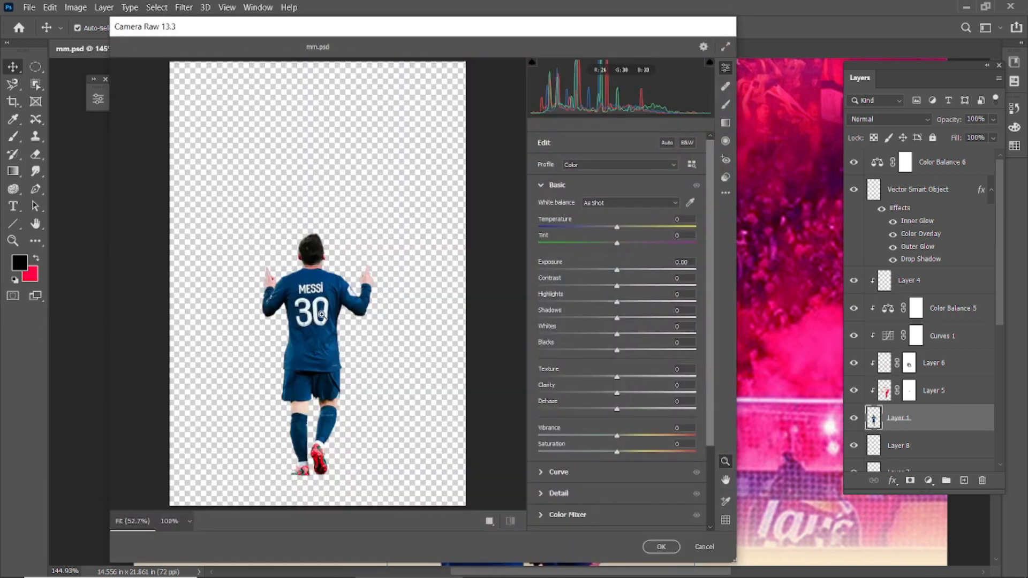
click(321, 315)
mouse_move(617, 285)
mouse_down()
mouse_move(646, 288)
mouse_move(602, 291)
mouse_move(620, 270)
mouse_up()
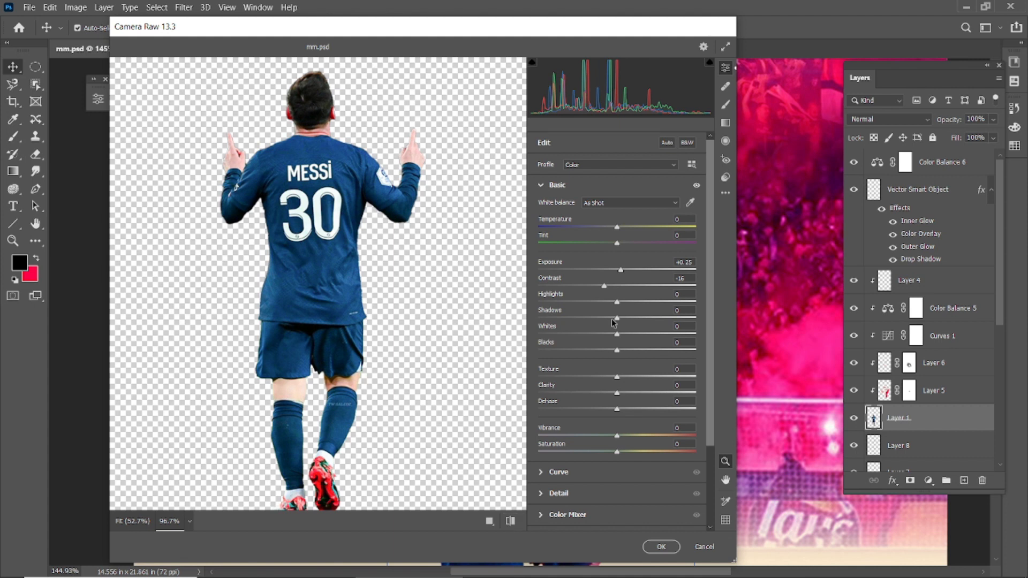
click(661, 547)
key(ctrl+0)
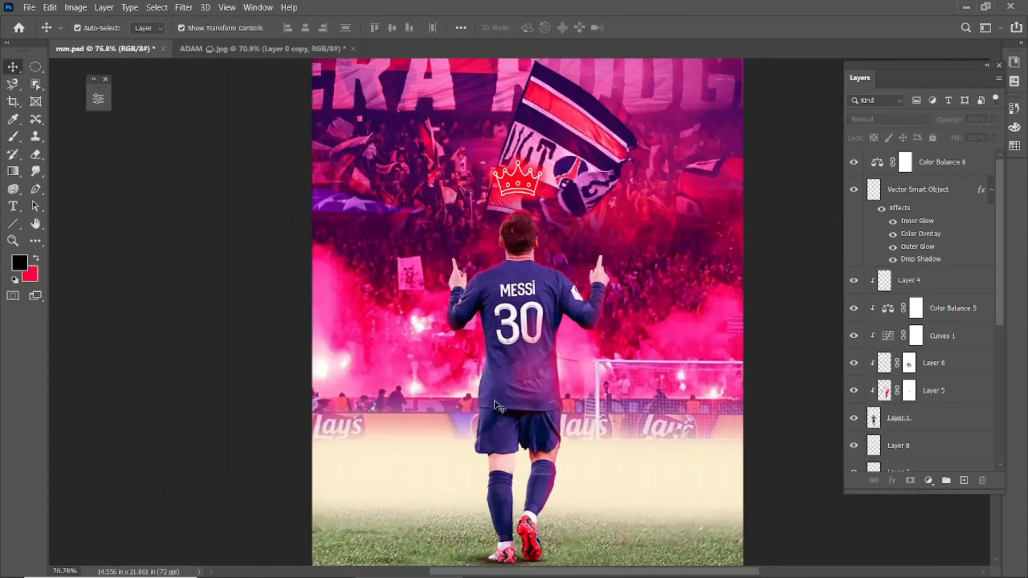
scroll(498, 406, down, 2)
click(558, 400)
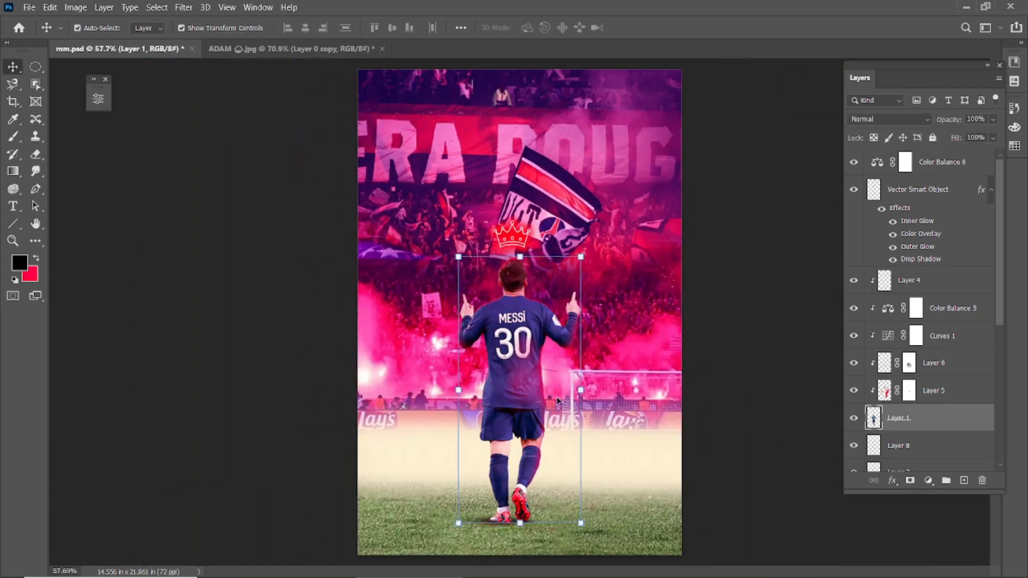
Step: Compare the poster with and without Color Balance 6 and set its midtones to Cyan-Red +18, Magenta-Green +1 and Yellow-Blue +36
click(955, 158)
click(854, 164)
click(854, 163)
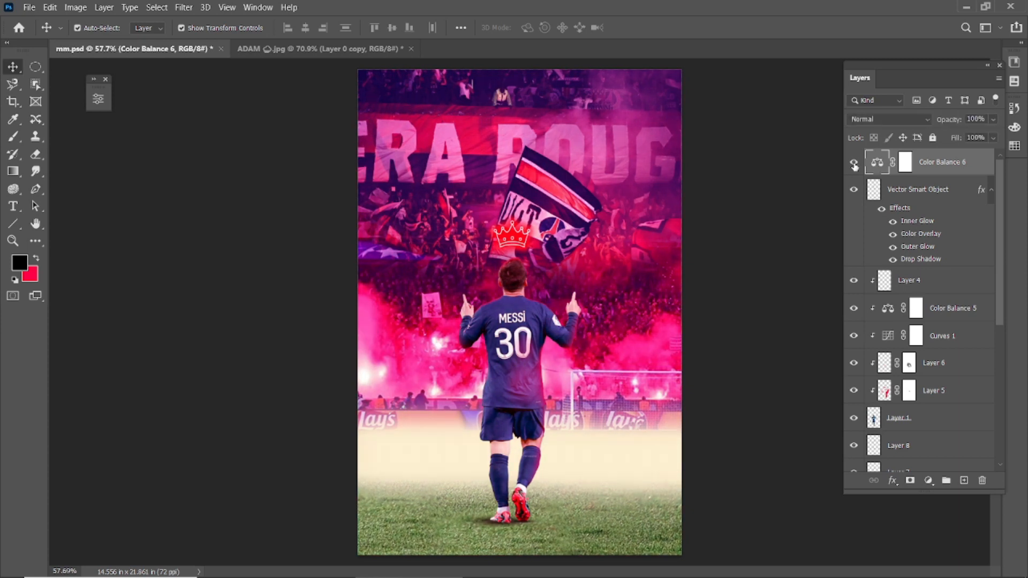
click(854, 164)
click(854, 163)
scroll(522, 303, up, 4)
click(98, 98)
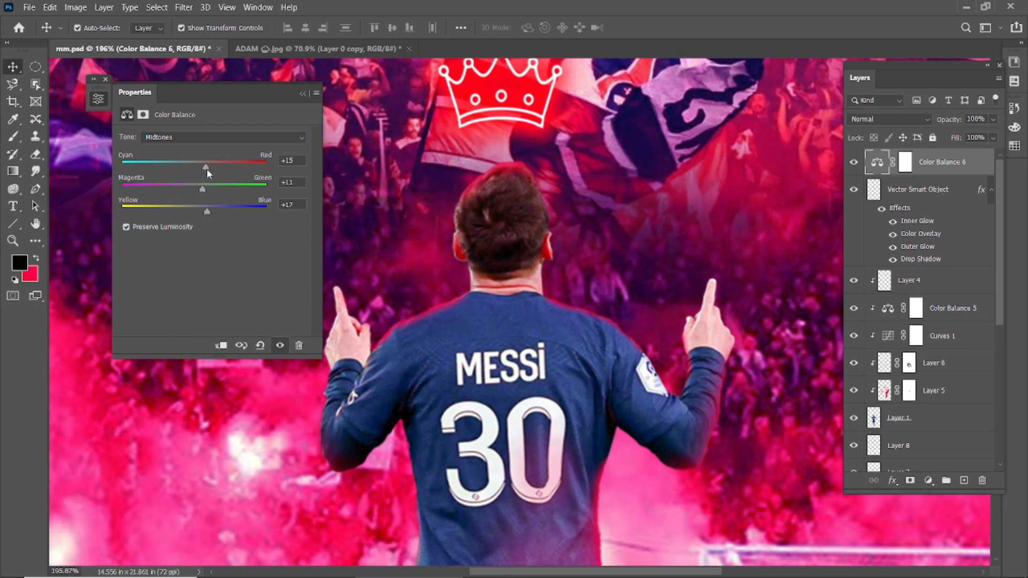
scroll(369, 228, down, 4)
drag(226, 167, 224, 222)
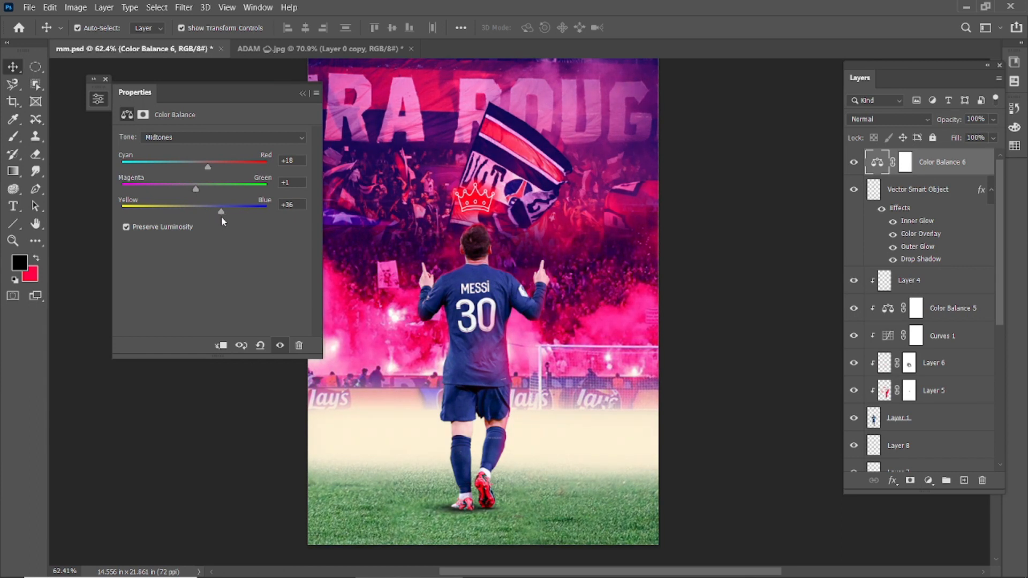
click(303, 93)
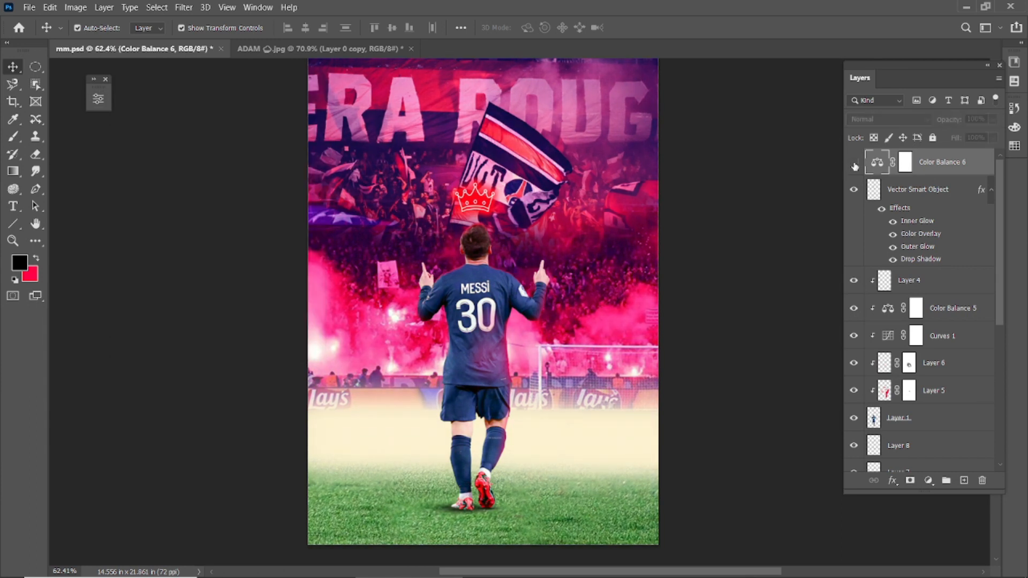
key(ctrl+0)
click(817, 262)
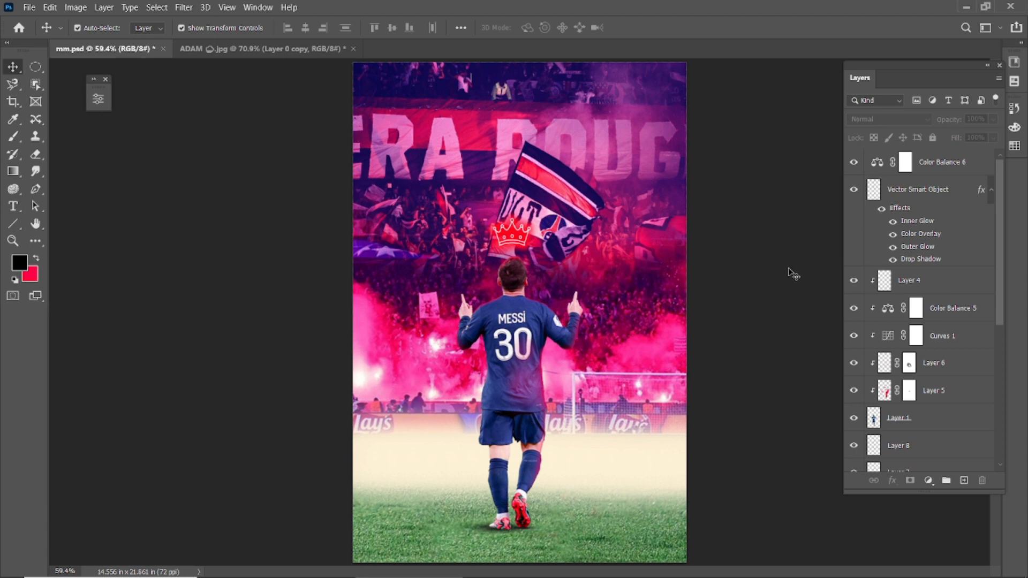
Step: Place the Paris crest image 580b57fcd9996e24bc43c4d8 as an embedded object directly beneath the player's Layer 1
click(29, 7)
click(48, 259)
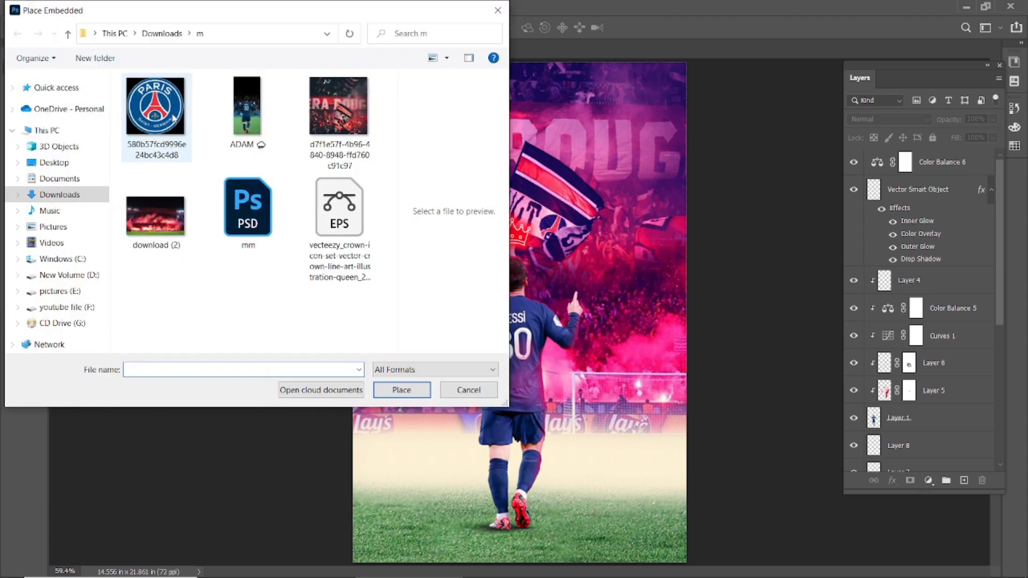
click(384, 389)
drag(932, 161, 937, 450)
drag(565, 281, 556, 285)
Step: Reduce the crest to 74% opacity and 71% fill, and enlarge and centre it behind the player
drag(953, 124, 936, 147)
scroll(659, 293, down, 2)
drag(584, 248, 633, 198)
drag(555, 248, 555, 271)
key(Return)
Step: Change the crest's blend mode to Screen and reduce it to 51% fill and 65% opacity
click(889, 119)
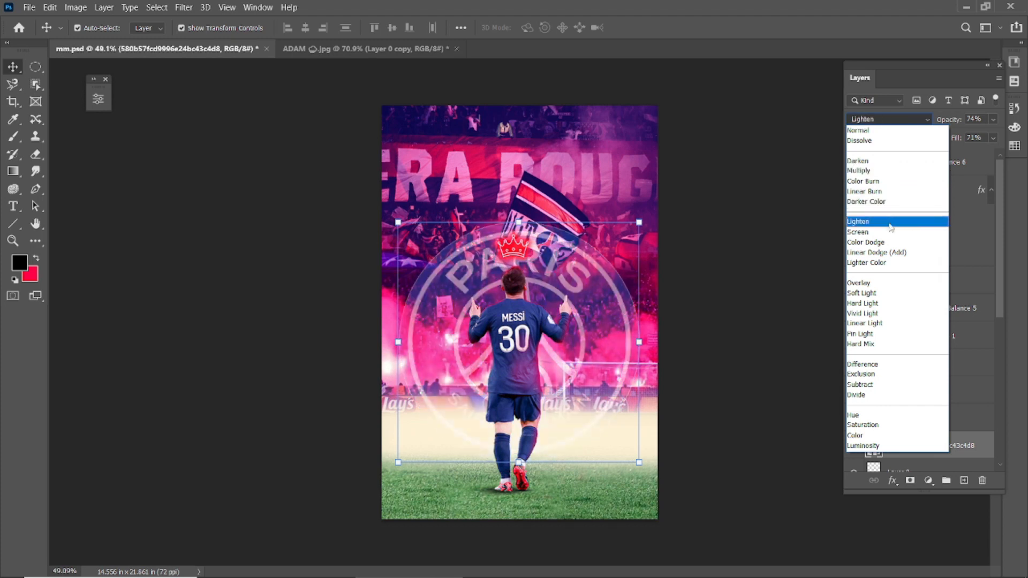
click(890, 232)
drag(956, 138, 950, 149)
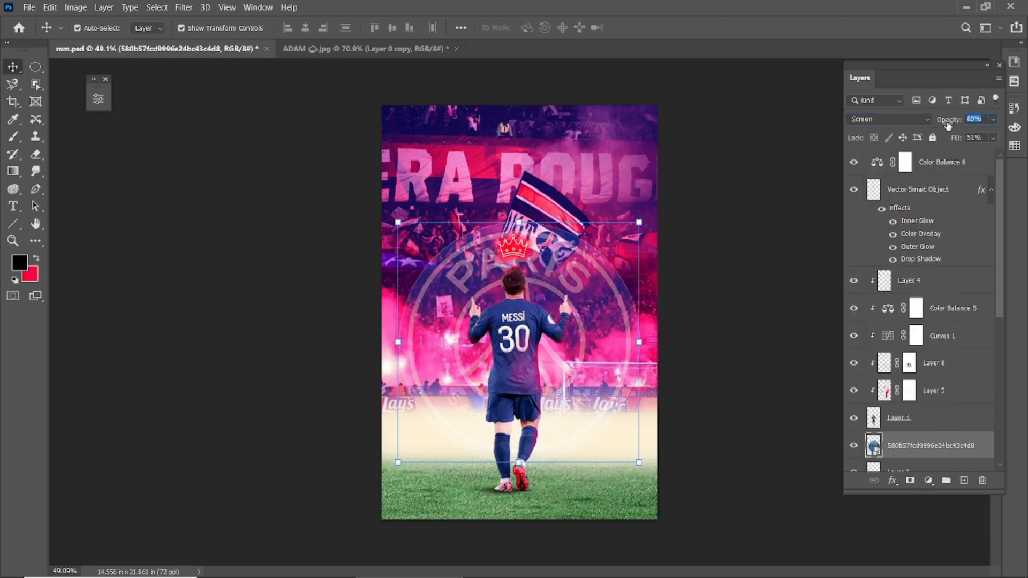
Step: Nudge the crest slightly down behind the player
drag(590, 278, 592, 283)
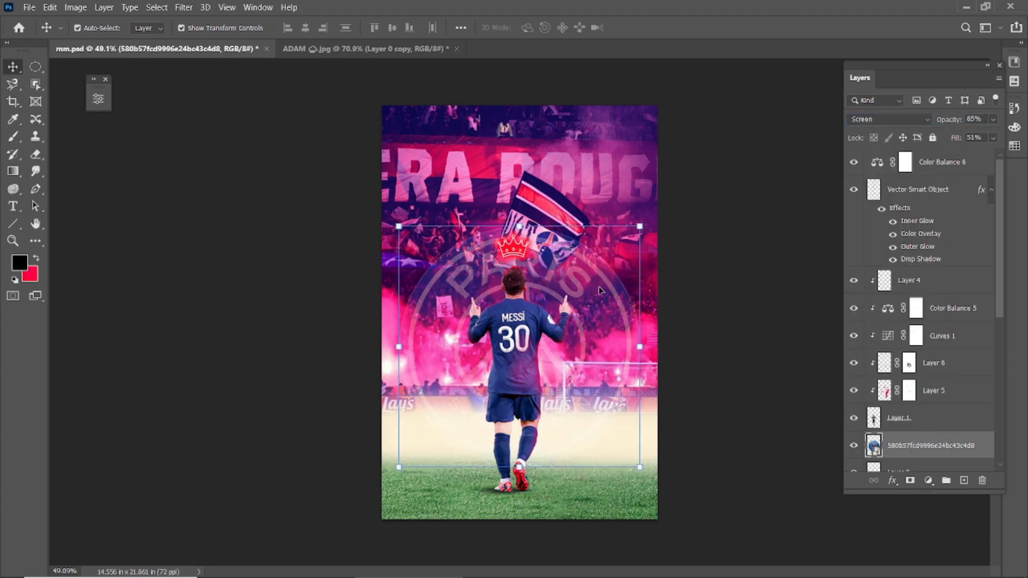
click(899, 417)
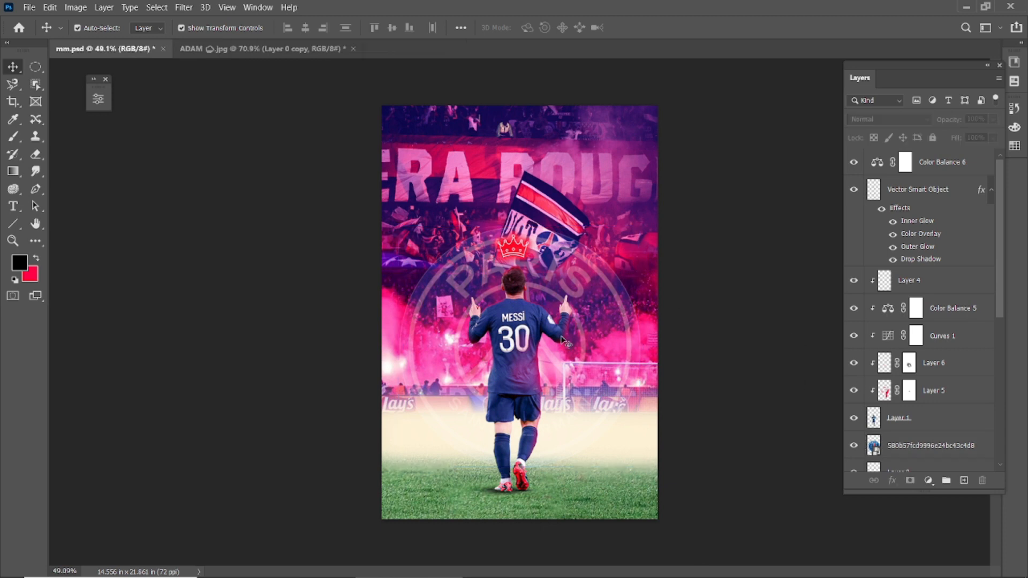
Step: Scale the player with its clipped layers and shadow Layers 7 and 8, excluding the crest, to 113.77% and reposition it
scroll(908, 363, down, 2)
ctrl+click(914, 418)
ctrl+click(913, 445)
ctrl+click(913, 335)
ctrl+click(913, 307)
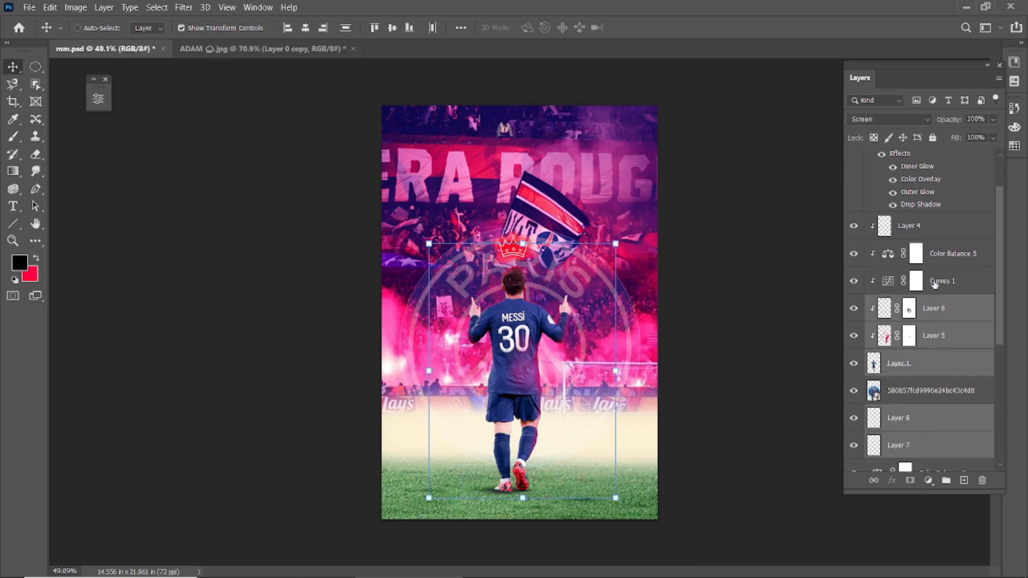
ctrl+click(914, 281)
ctrl+click(914, 253)
ctrl+click(913, 226)
click(615, 106)
drag(615, 243, 628, 225)
drag(513, 342, 522, 322)
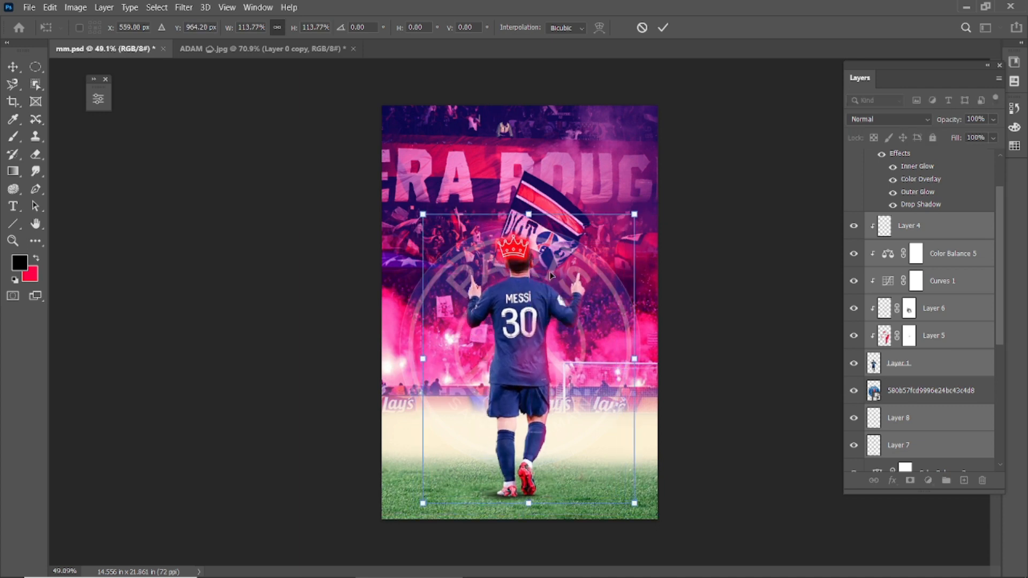
key(Return)
Step: Centre the crown horizontally over the enlarged player's head
scroll(910, 241, up, 1)
click(862, 174)
scroll(517, 257, up, 5)
scroll(909, 318, down, 8)
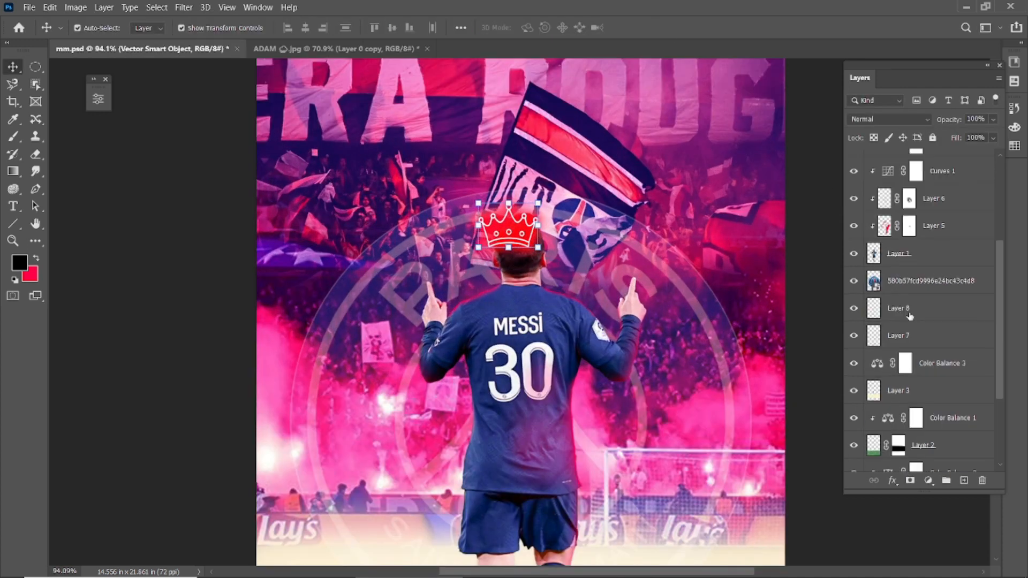
click(910, 449)
click(305, 28)
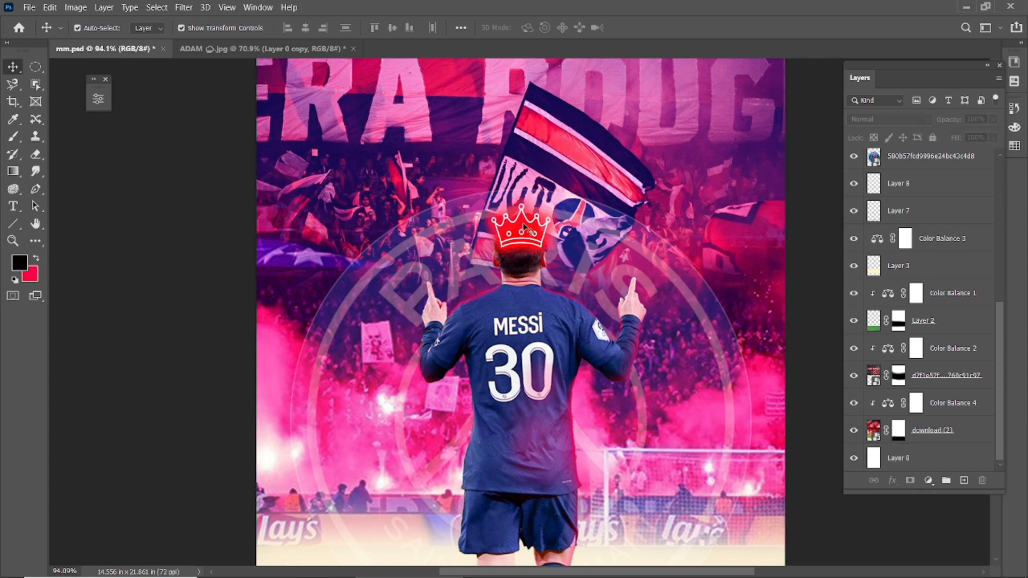
Step: Raise the crown so it floats just above the player's head
click(514, 222)
scroll(514, 222, down, 2)
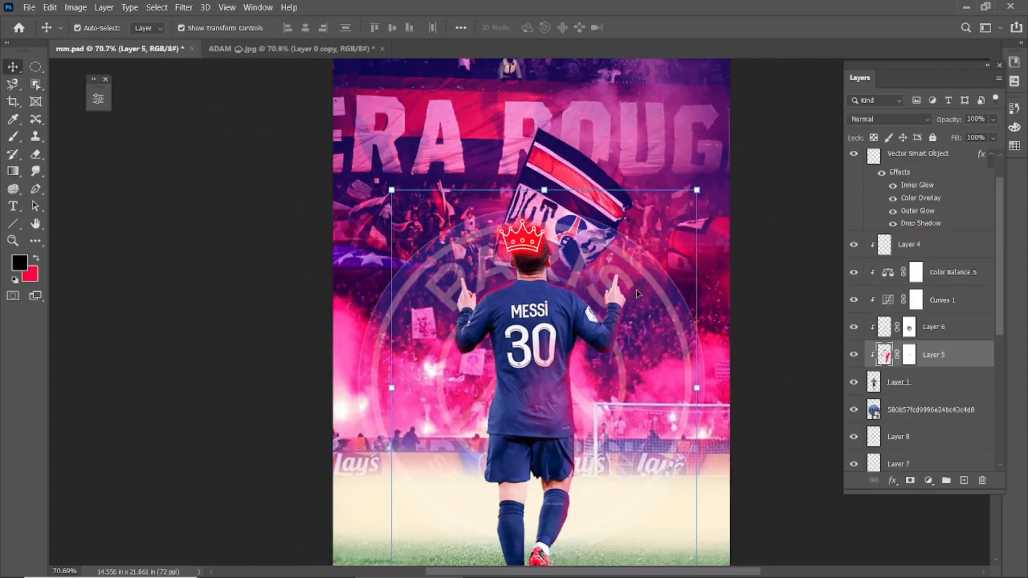
click(922, 155)
drag(531, 234, 529, 184)
key(ctrl+z)
scroll(926, 185, up, 1)
click(922, 191)
scroll(517, 242, up, 4)
key(ctrl+t)
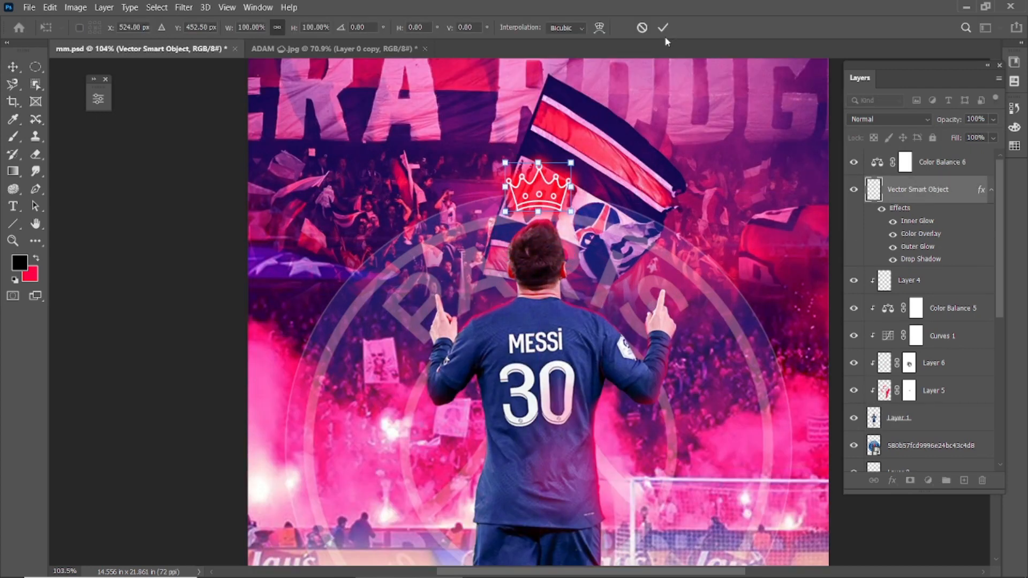
click(664, 29)
key(ctrl+0)
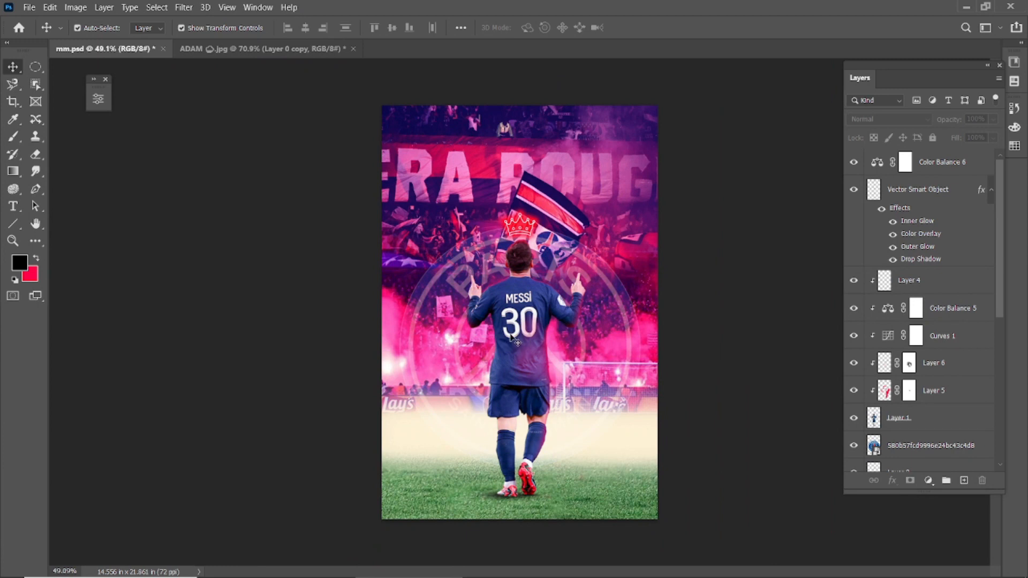
Step: Add a Color Balance adjustment clipped to Layer 1 and set its midtones to Magenta-Green -20 and Yellow-Blue -37
scroll(612, 319, up, 2)
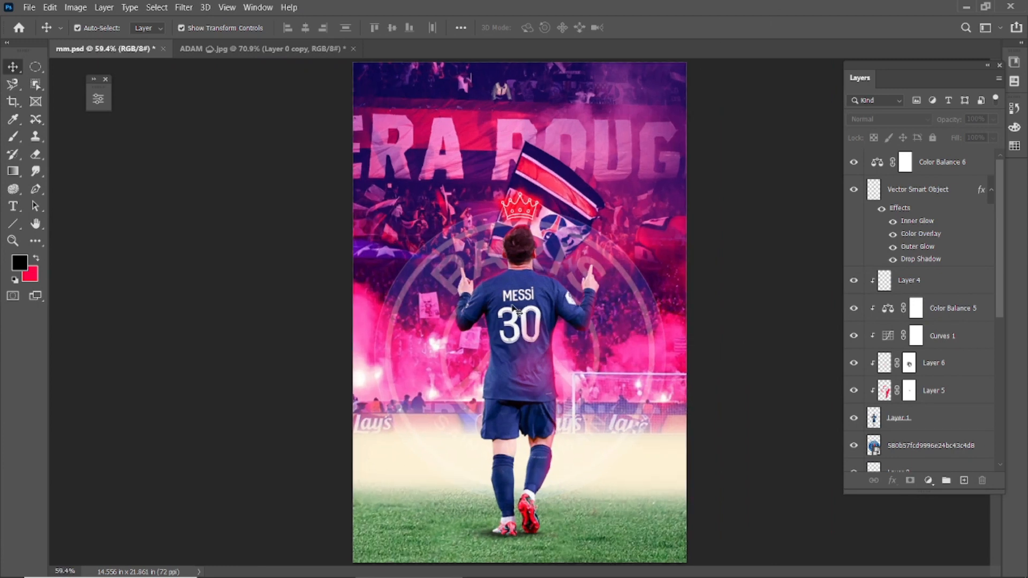
click(920, 417)
click(929, 480)
click(959, 372)
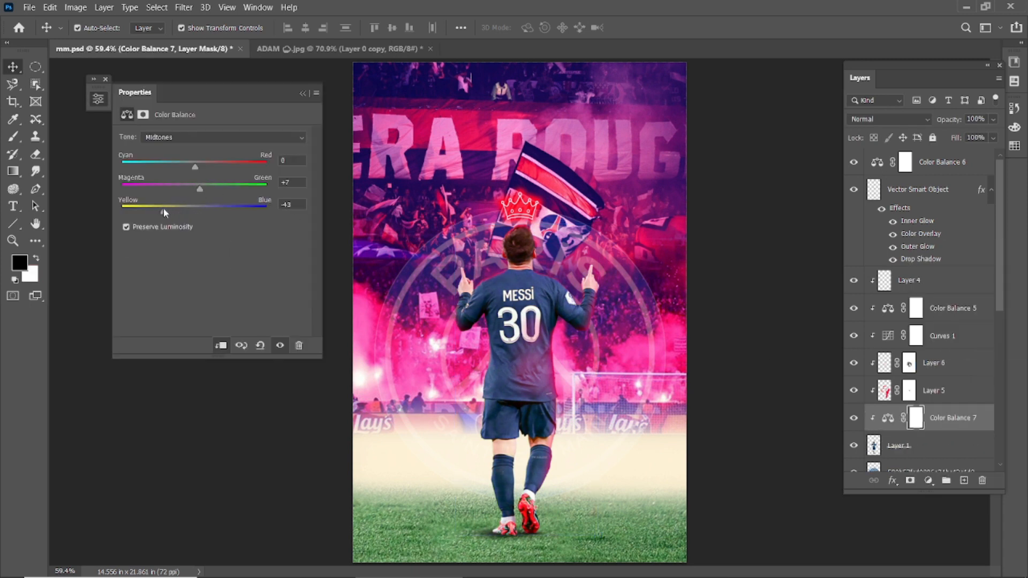
click(279, 347)
click(281, 347)
mouse_move(200, 190)
mouse_down()
mouse_move(172, 190)
mouse_move(196, 176)
mouse_up()
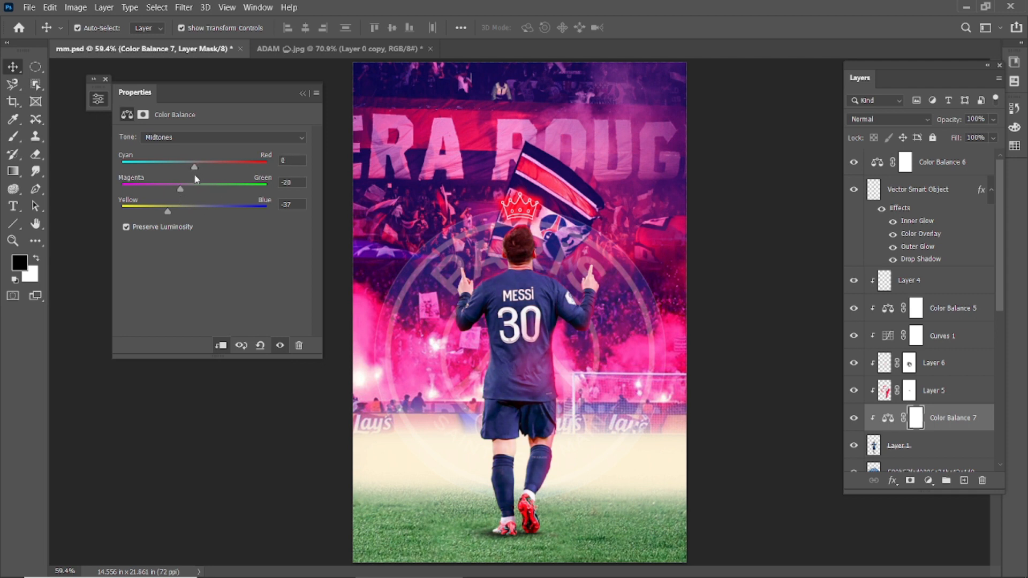
click(99, 95)
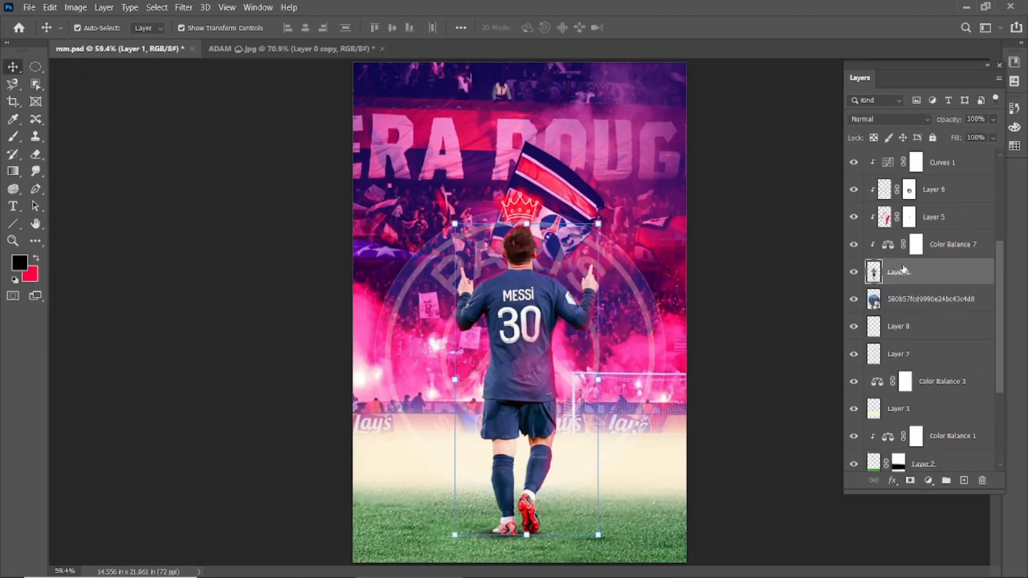
scroll(903, 269, up, 3)
click(769, 335)
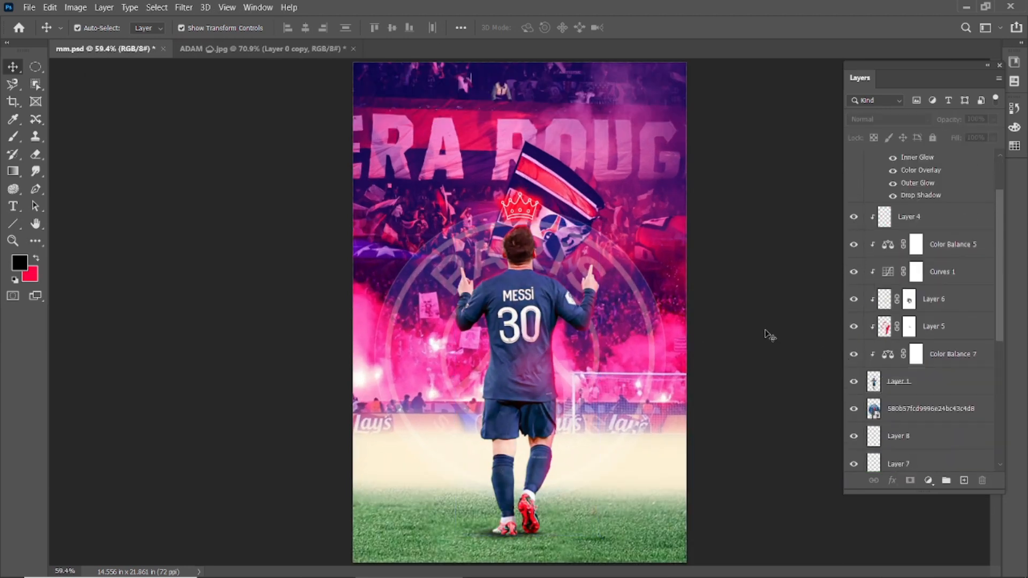
click(540, 352)
click(518, 206)
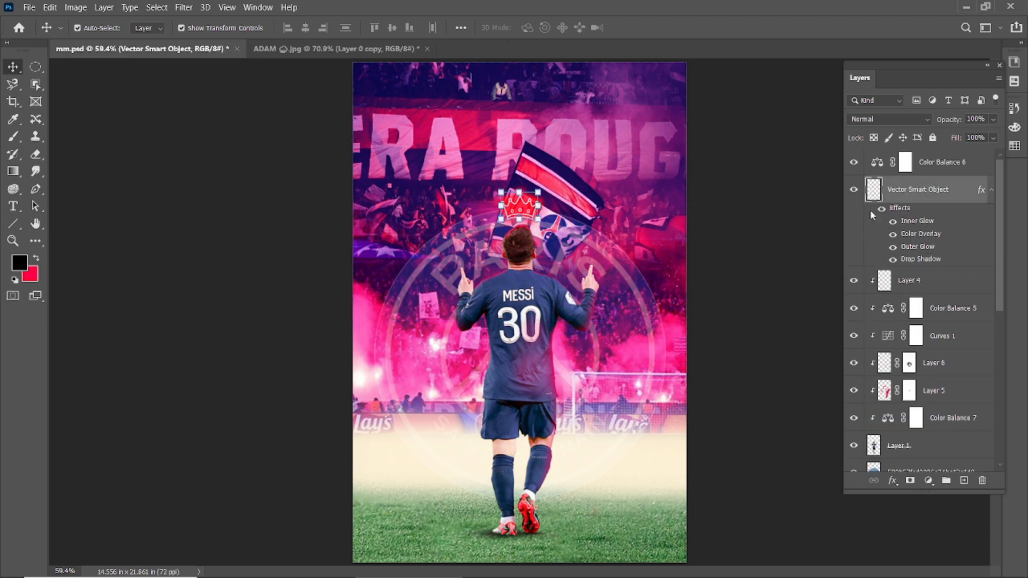
click(782, 231)
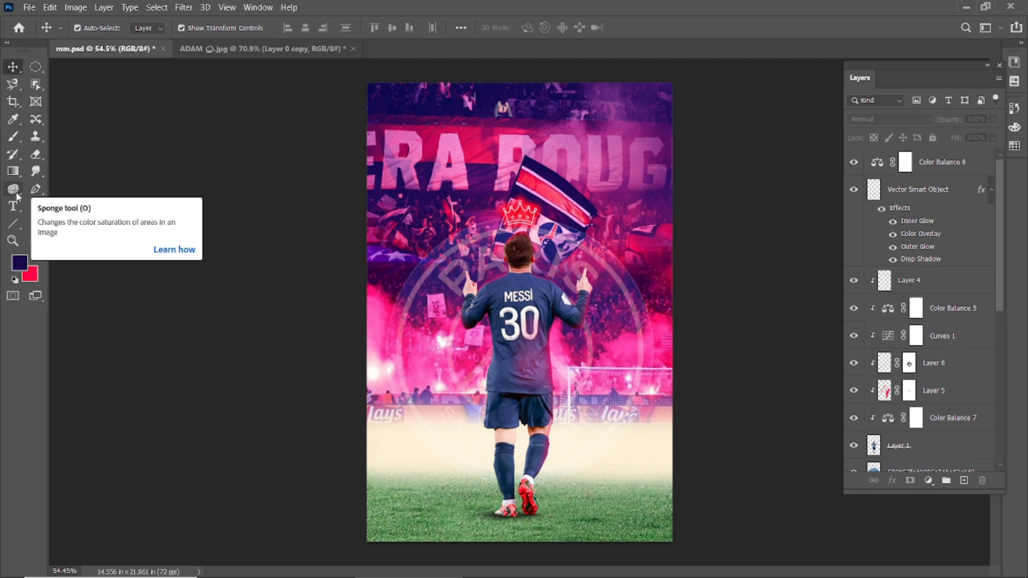
Step: Start a text layer over the stands in Agency FB Bold, 108 pt, coloured white
click(14, 206)
click(193, 29)
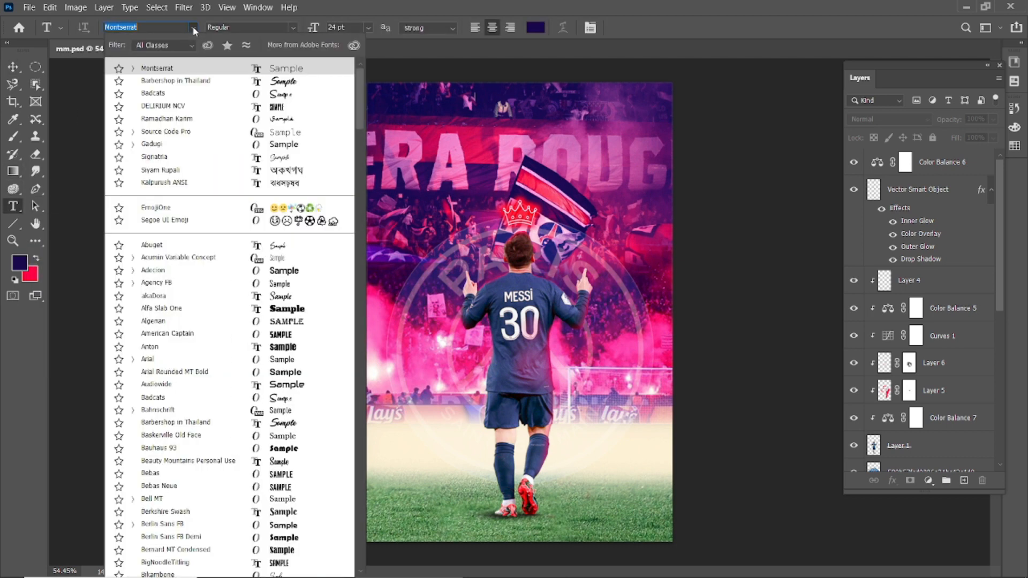
click(155, 283)
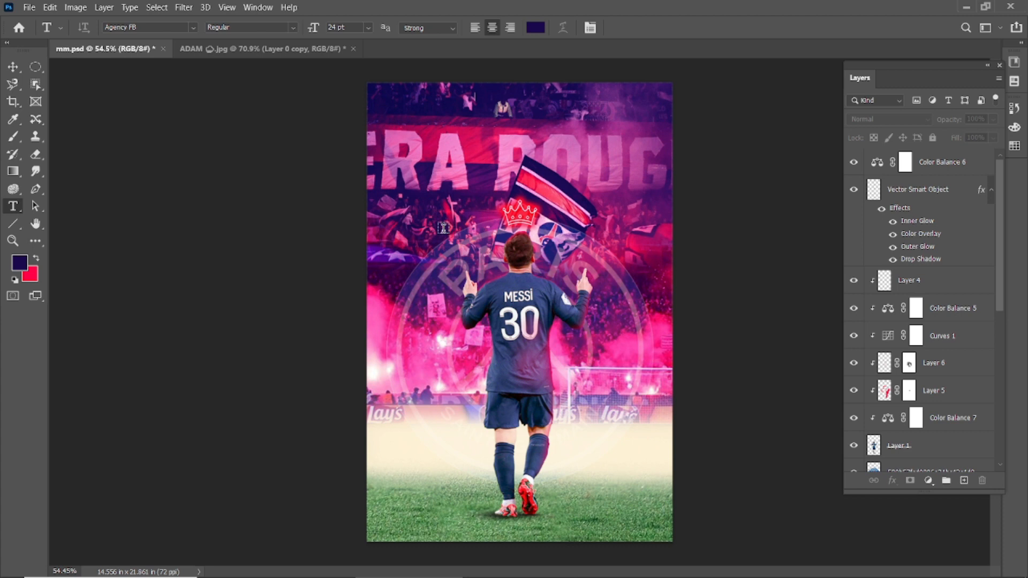
click(444, 228)
click(535, 27)
drag(702, 364, 661, 312)
click(955, 329)
click(294, 28)
click(278, 50)
drag(313, 27, 368, 32)
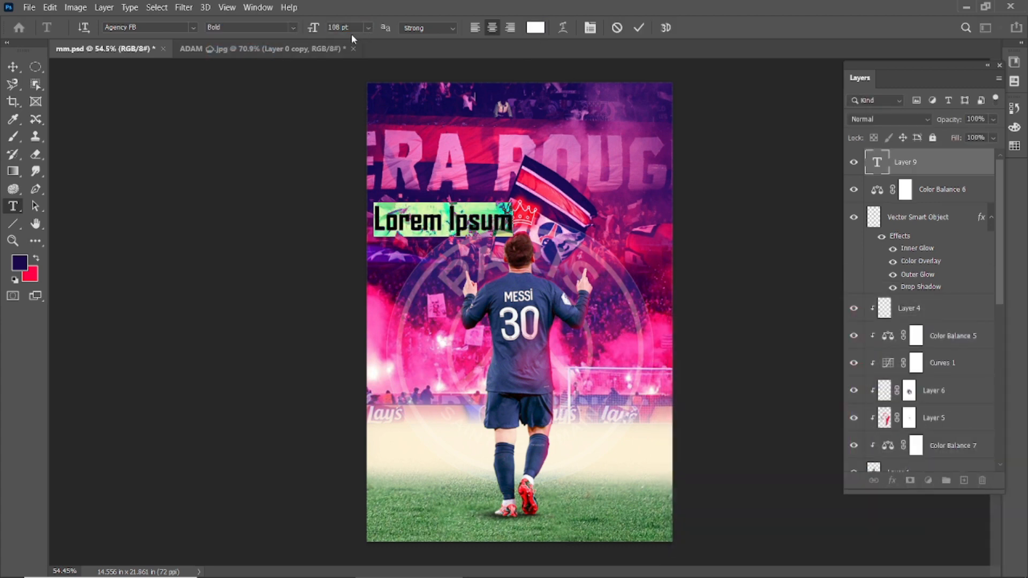
Step: Enter the title PARIS SAINT GERMAIN and centre it over the stadium banner above the crown
text(PARIS SAIN)
text(T GERMAIN)
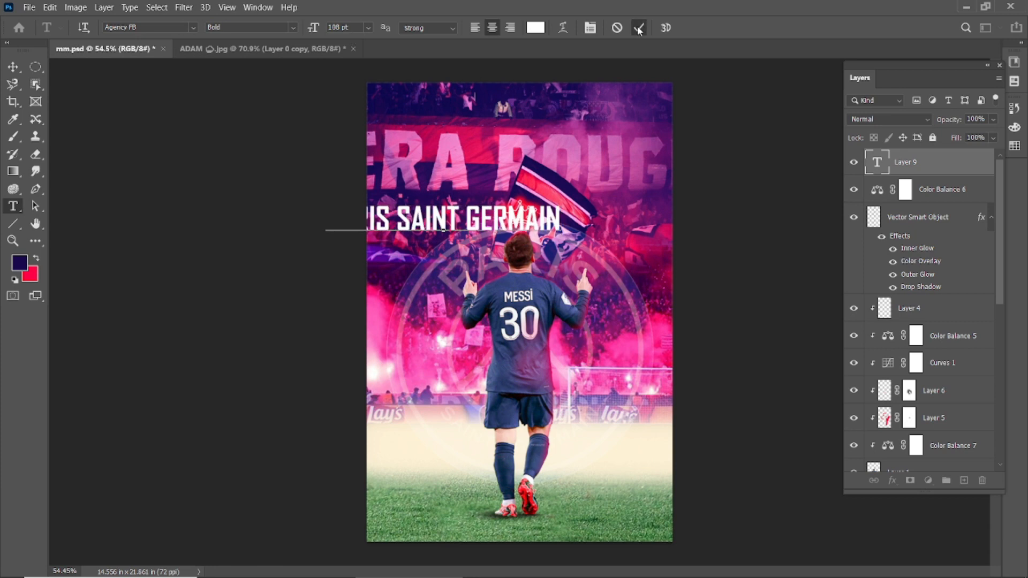
click(638, 30)
click(12, 67)
drag(419, 217, 494, 166)
double_click(495, 166)
click(536, 28)
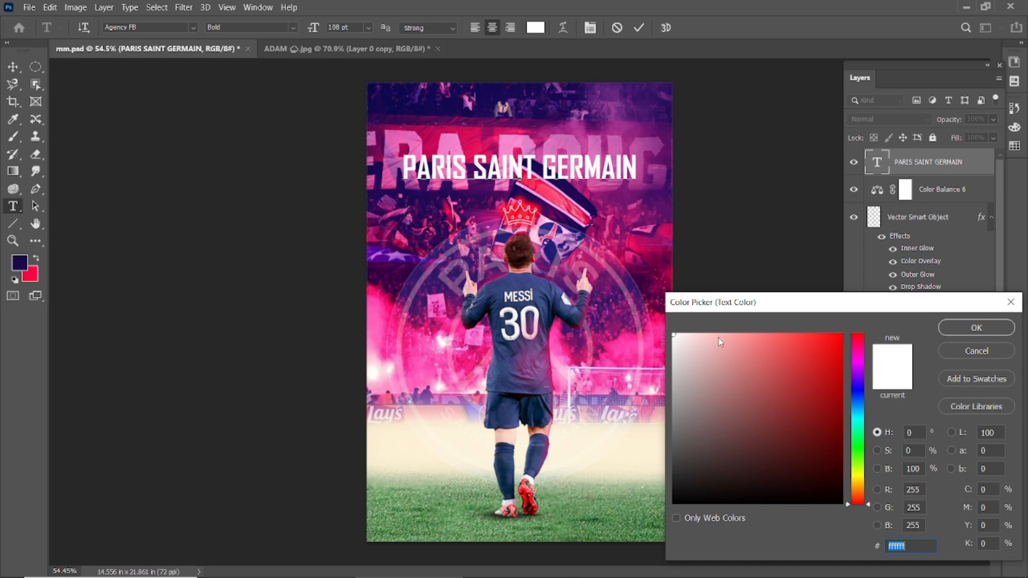
click(967, 329)
click(639, 30)
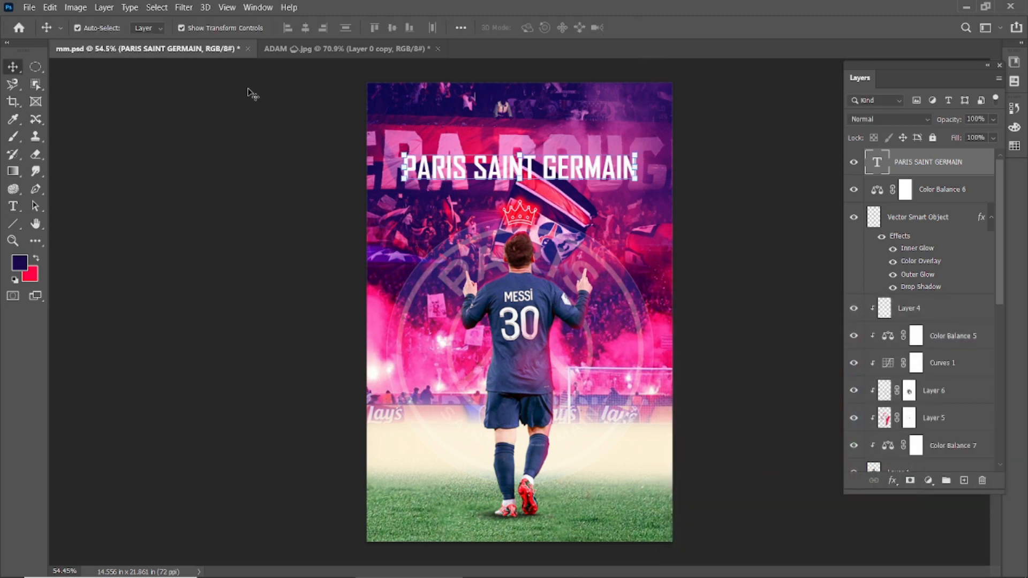
Step: Preview other fonts on the title and change it to Bebas Regular
click(193, 27)
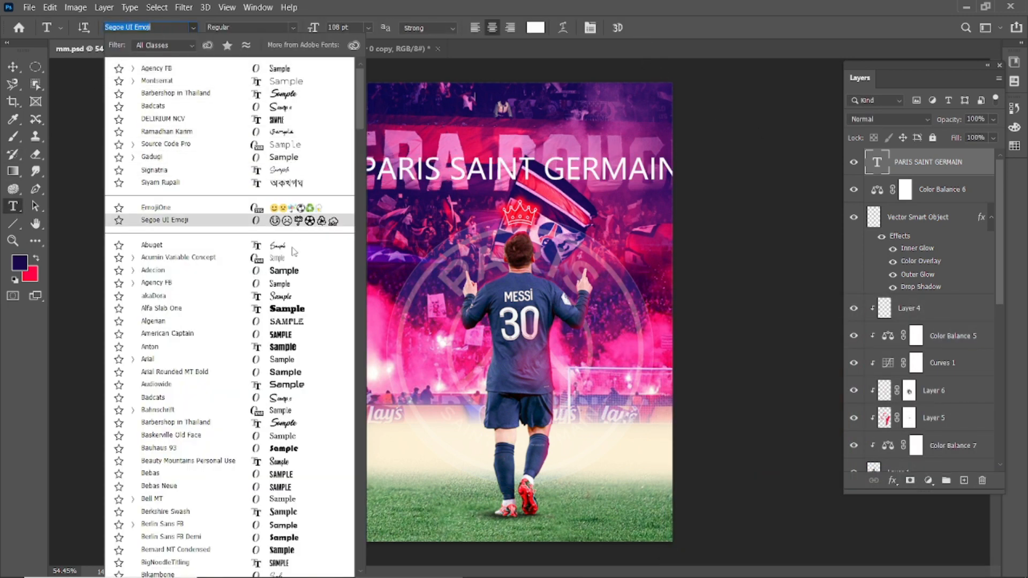
click(133, 271)
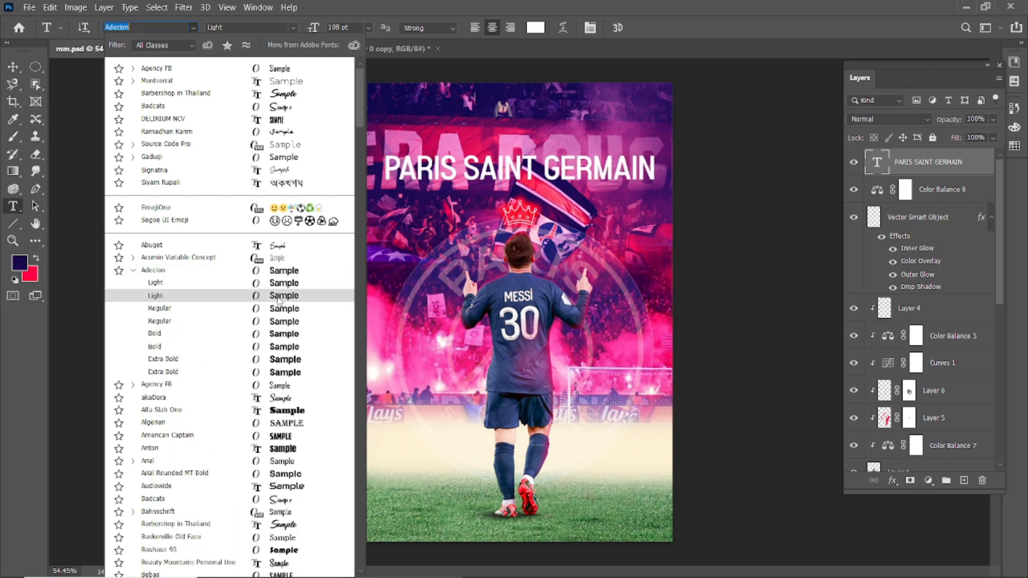
scroll(297, 412, down, 3)
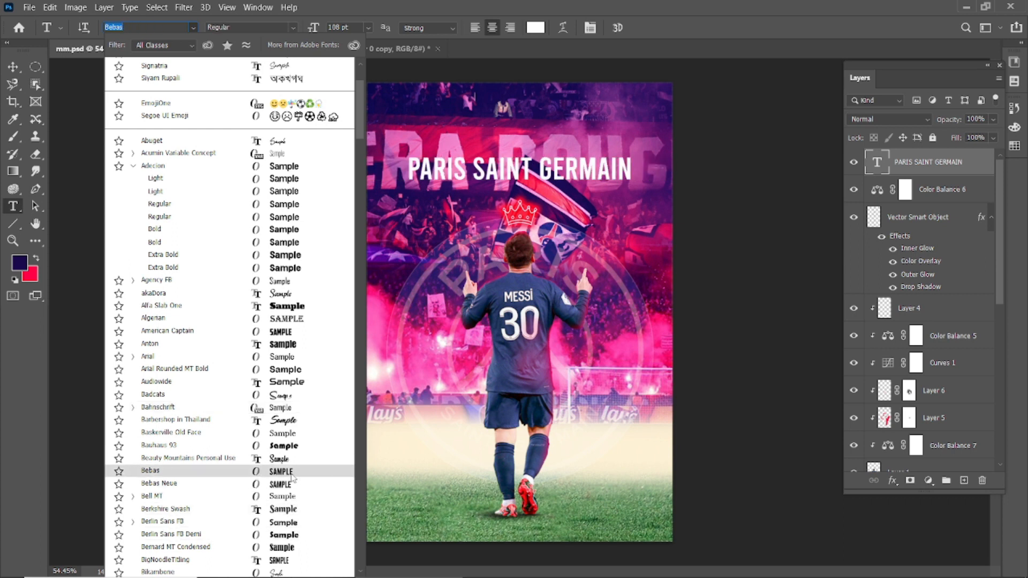
click(292, 472)
Step: Reduce the PARIS SAINT GERMAIN title's font size to 61 pt
triple_click(426, 172)
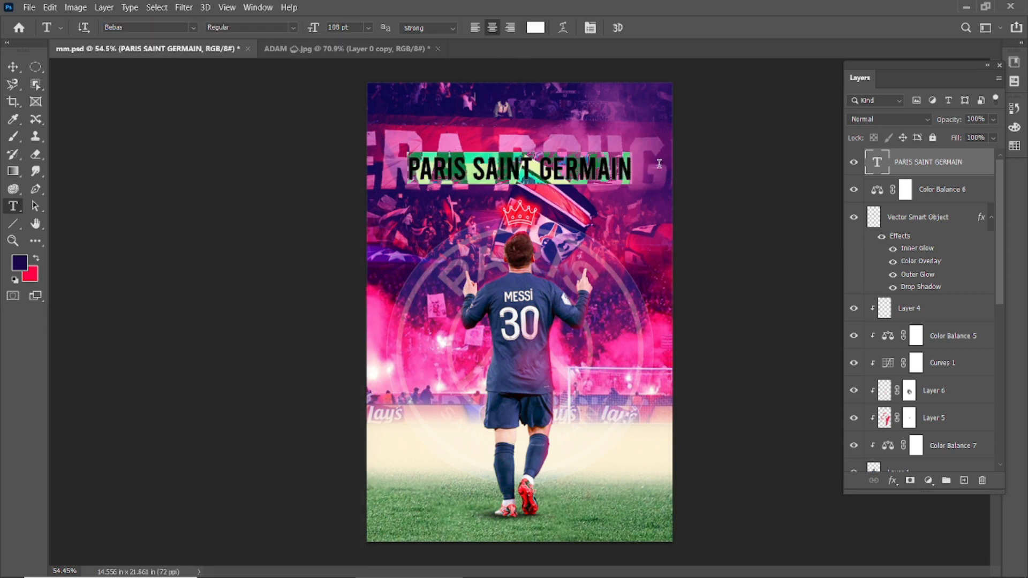
drag(314, 27, 295, 37)
click(638, 28)
triple_click(580, 165)
key(ctrl+t)
click(868, 66)
click(638, 28)
key(v)
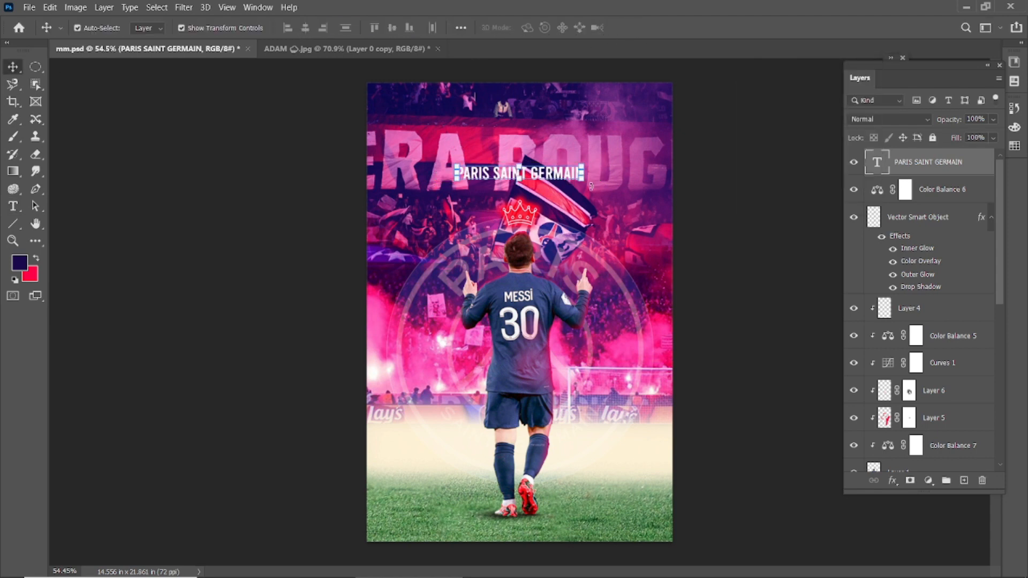
Step: Rotate the title 90° counterclockwise and place it vertically along the poster's right edge
drag(581, 179, 565, 81)
key(ctrl+z)
drag(597, 189, 552, 96)
click(664, 28)
drag(522, 185, 662, 323)
Step: Set the vertical title's tracking to 300 and its font size to 54 pt
double_click(661, 322)
key(ctrl+t)
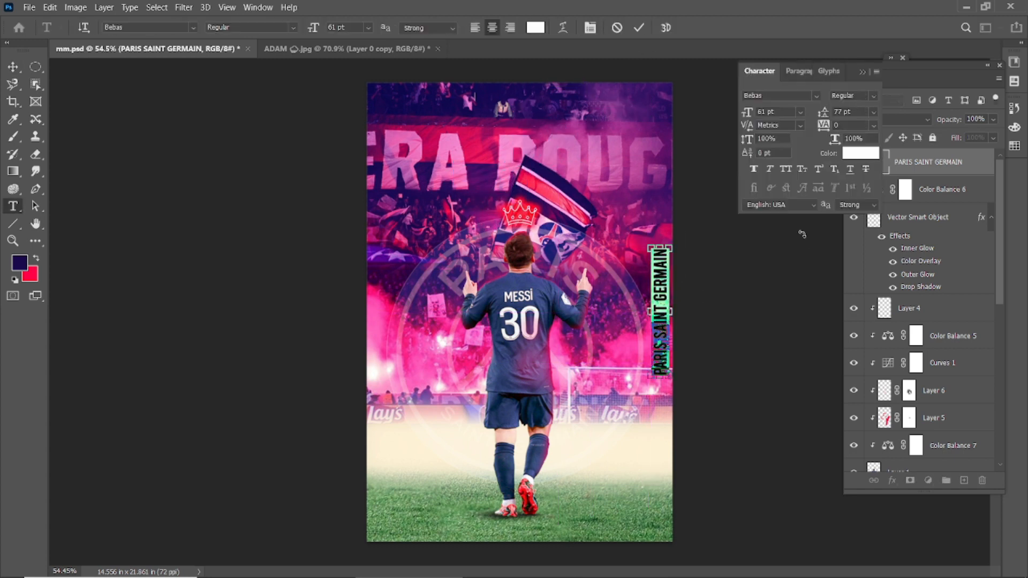
drag(823, 127, 829, 126)
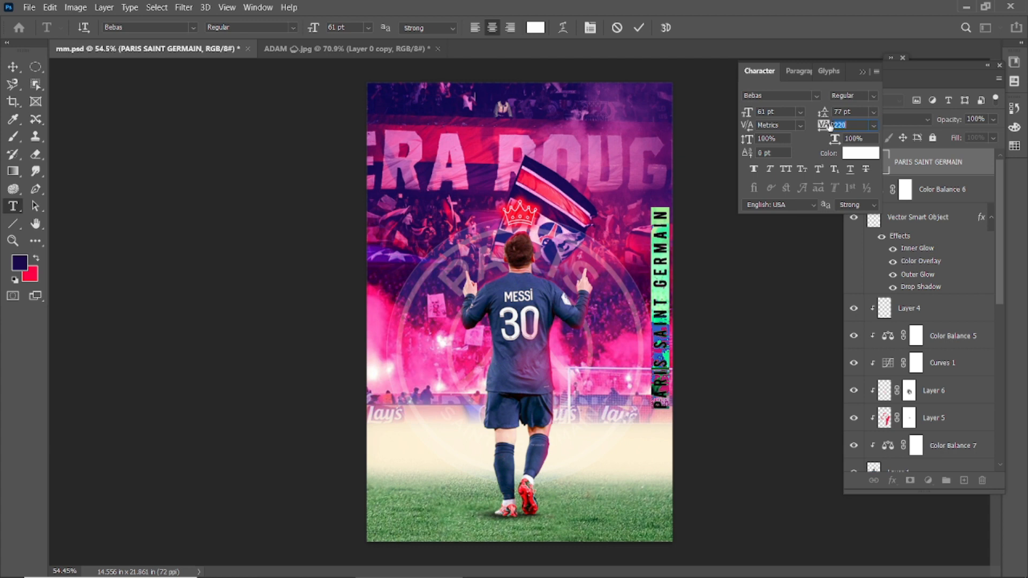
drag(748, 115, 741, 116)
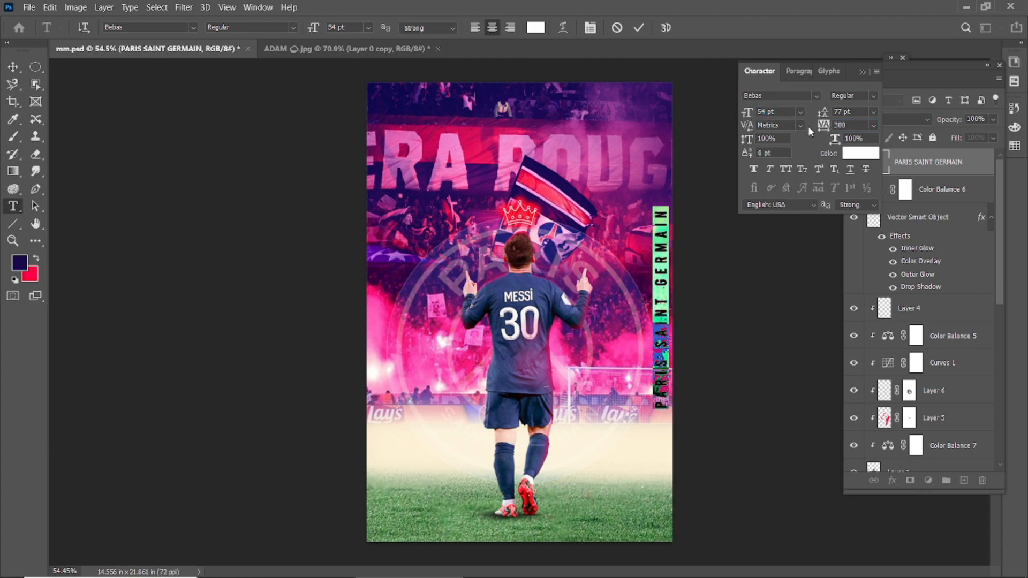
click(862, 72)
click(639, 27)
Step: Move the vertical title slightly up along the poster's right edge
click(13, 67)
click(141, 110)
click(661, 324)
mouse_move(661, 326)
mouse_down()
mouse_move(662, 340)
mouse_move(660, 309)
mouse_up()
click(734, 328)
scroll(734, 328, up, 2)
click(675, 289)
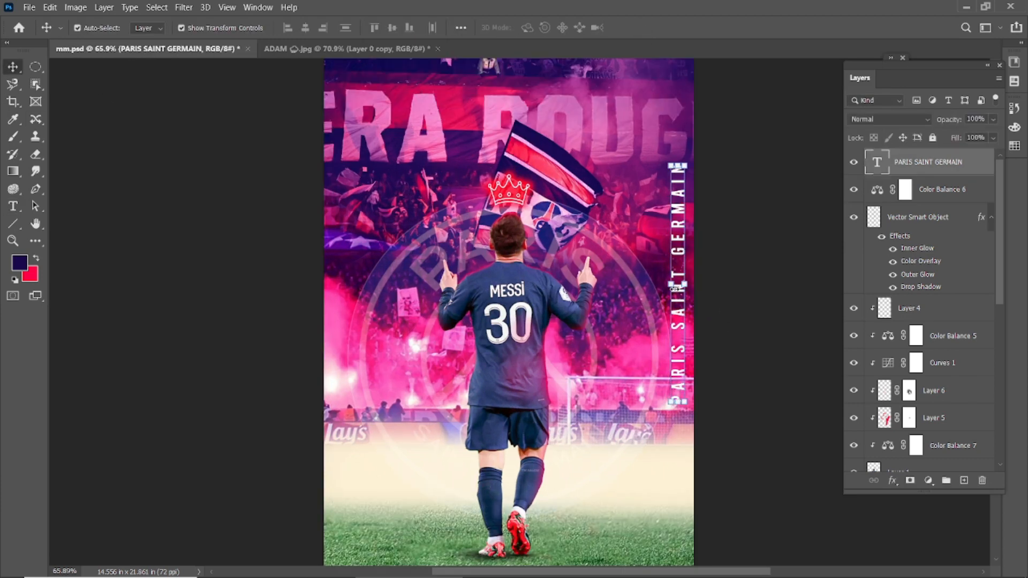
click(612, 285)
scroll(612, 285, down, 2)
Step: On a new layer directly beneath the title, shade the poster's outer edges in near-black navy with an 800 px soft brush
click(964, 480)
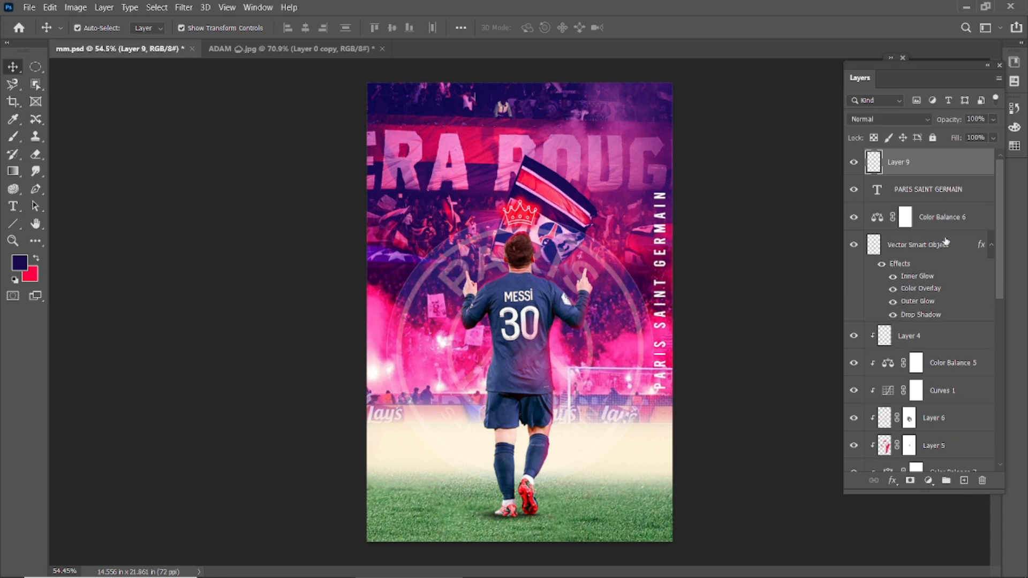
key(b)
scroll(337, 188, down, 2)
key(bracketright)
key(bracketright)
key(bracketright)
key(bracketright)
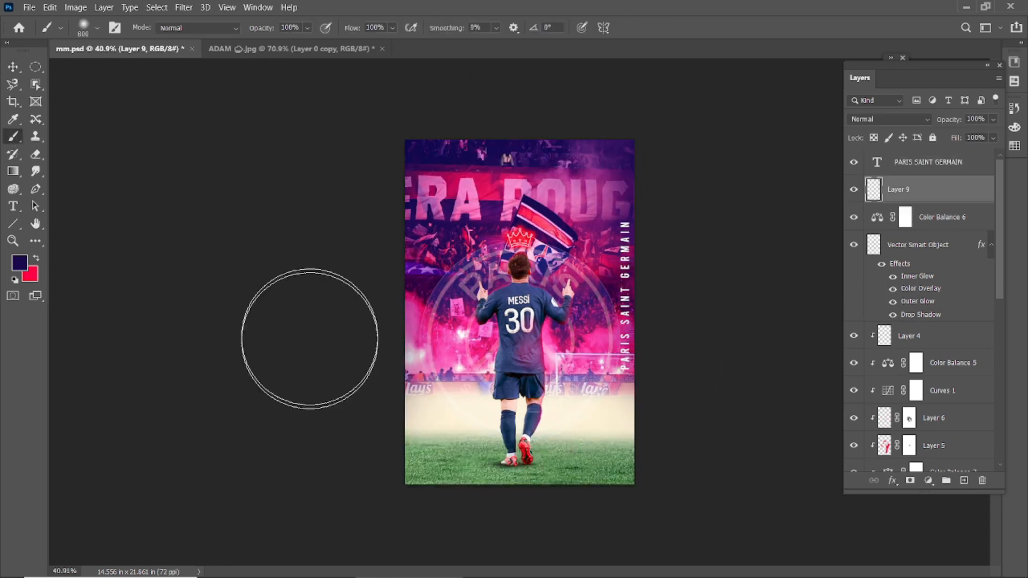
click(20, 262)
click(837, 489)
click(961, 326)
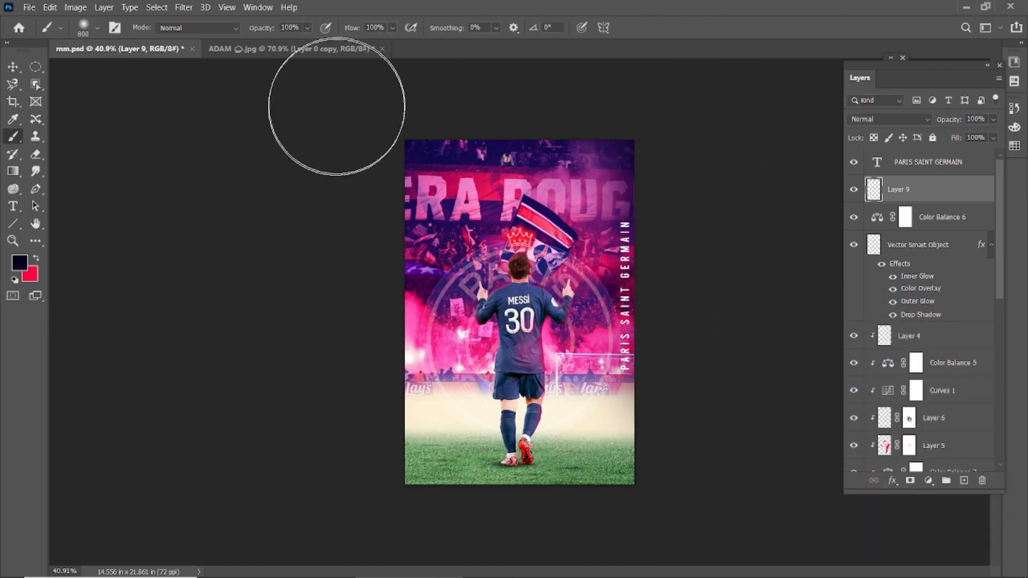
drag(671, 48, 708, 132)
drag(245, 90, 256, 38)
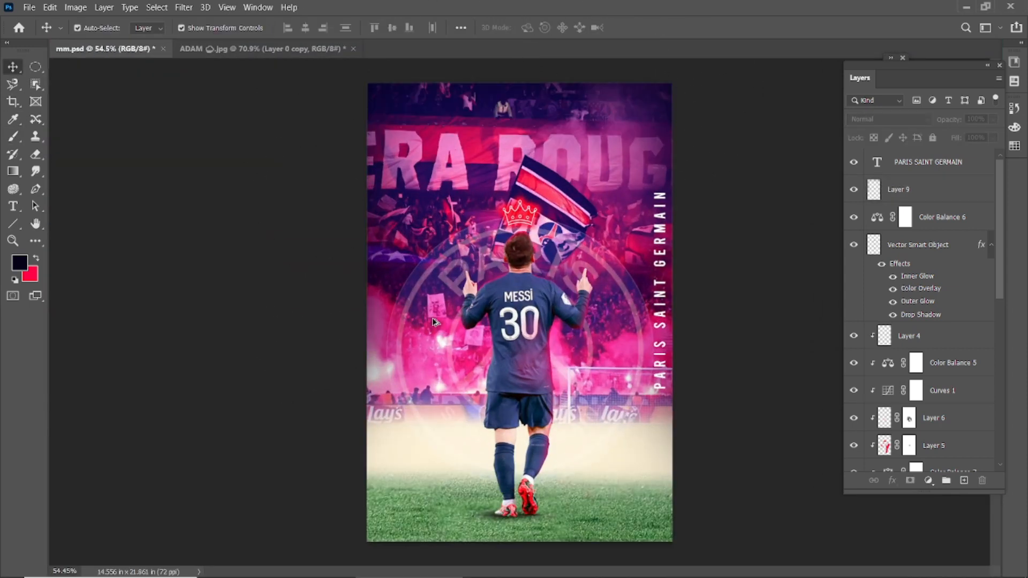
Step: Add a text line reading GOAT in Bebas on the upper part of the poster with tracking set to 0
scroll(435, 323, up, 3)
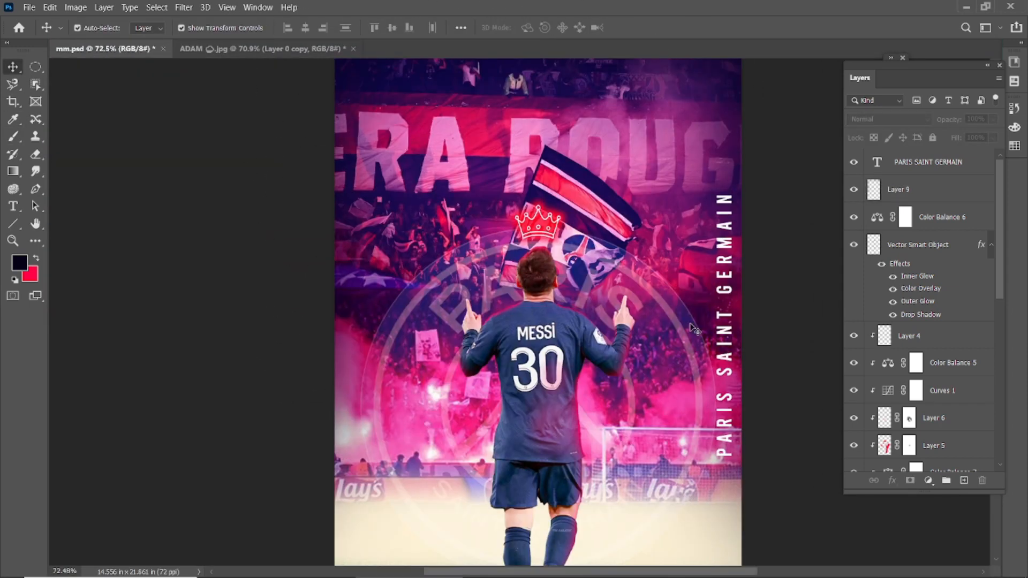
double_click(722, 294)
click(639, 29)
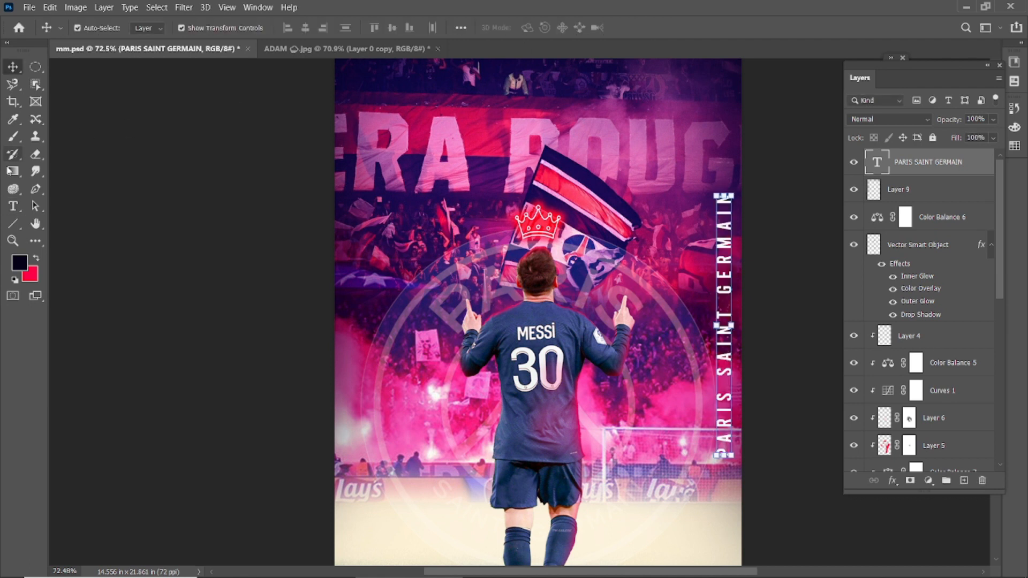
click(412, 177)
key(ctrl+t)
click(839, 124)
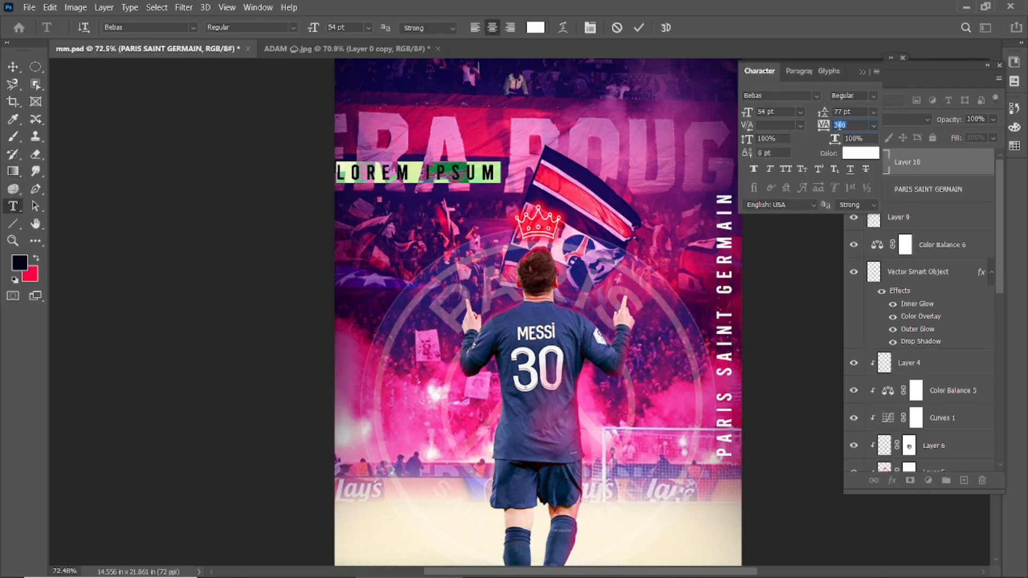
click(639, 29)
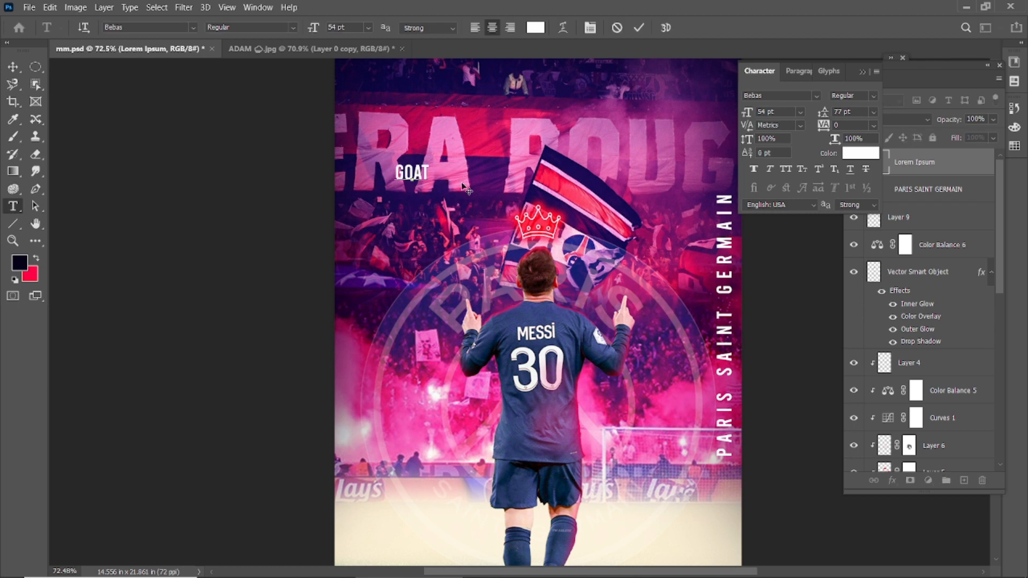
Step: Enlarge the GOAT text to 190 pt without faux bold and place it in the poster's top-left corner
double_click(410, 171)
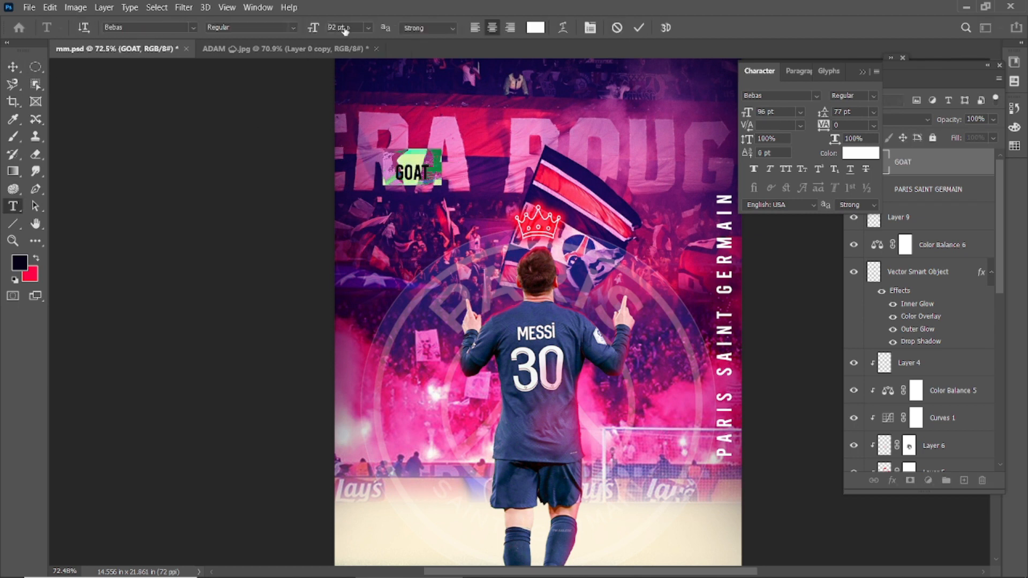
drag(314, 28, 343, 31)
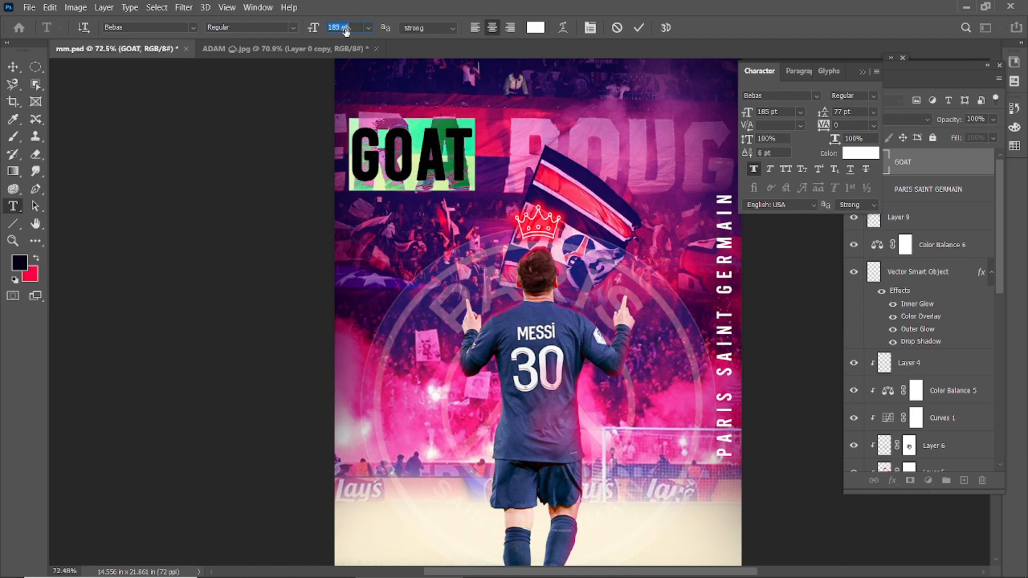
click(638, 28)
scroll(448, 283, down, 3)
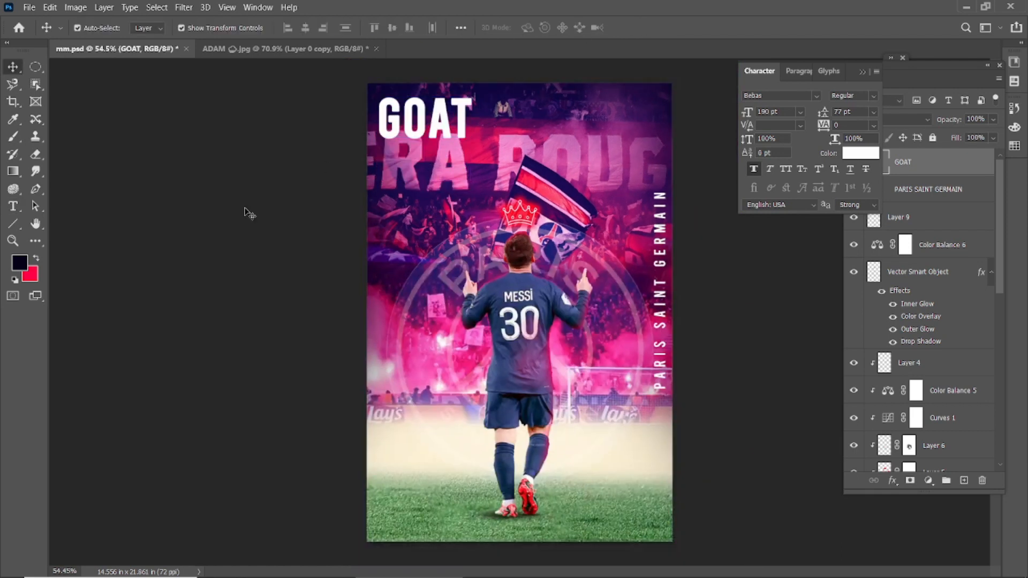
double_click(423, 121)
click(756, 169)
click(545, 106)
Step: Duplicate the GOAT text twice, stacking the copies directly below the original
drag(422, 126, 423, 171)
drag(424, 165, 425, 209)
click(283, 207)
scroll(416, 261, down, 2)
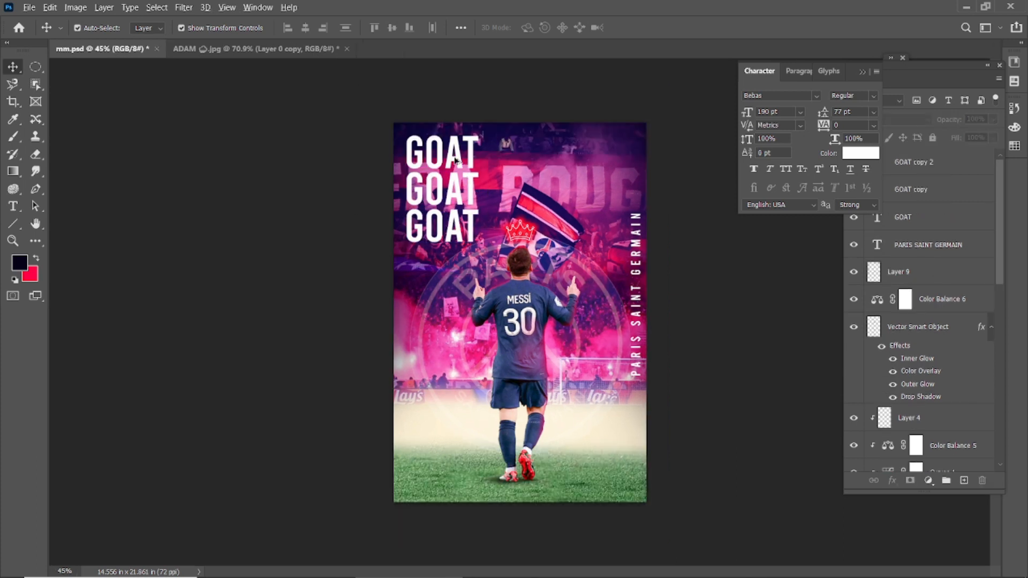
Step: Move the three GOAT lines together closer to the poster's left edge and fine-tune their vertical position
scroll(482, 138, up, 9)
click(399, 177)
shift+click(375, 257)
shift+click(361, 332)
drag(363, 261, 346, 240)
key(Down)
key(Down)
key(Down)
key(Down)
key(Down)
key(Down)
key(Down)
key(Down)
key(Down)
click(244, 316)
scroll(399, 316, down, 6)
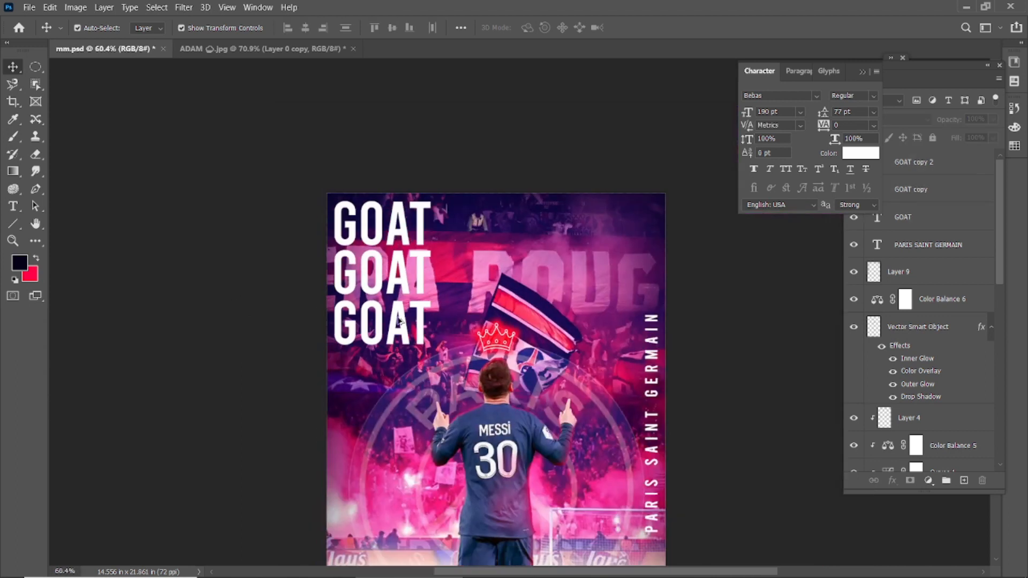
scroll(399, 320, down, 1)
scroll(514, 339, down, 2)
Step: Create a new layer and place it directly beneath the edge-shading layer, above Color Balance 6
click(863, 72)
click(964, 480)
drag(937, 165, 934, 258)
drag(926, 295, 927, 319)
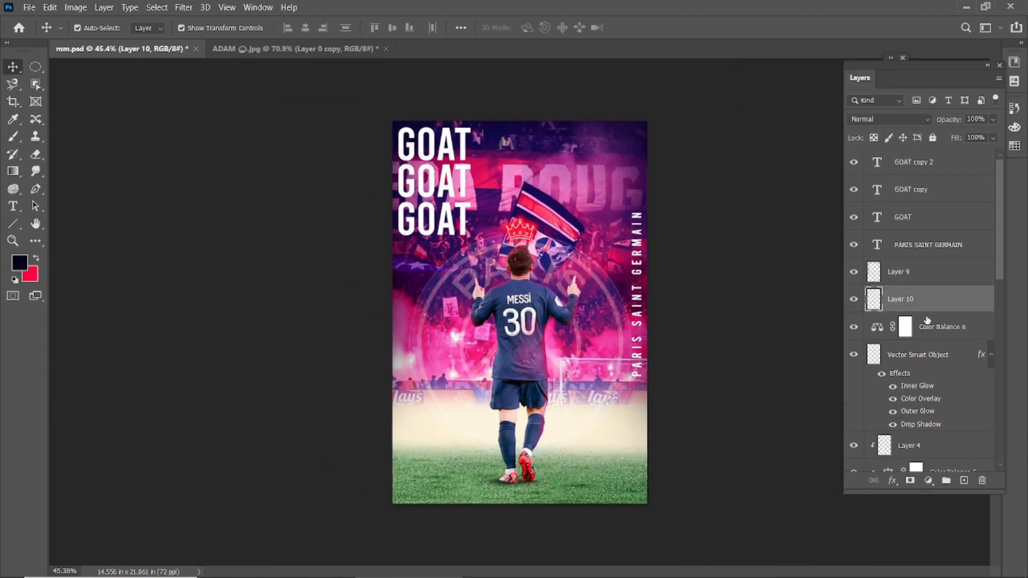
Step: Paint crimson haze over the poster's upper-left area on the new layer with an irregular textured brush at 1800 px
click(13, 137)
click(96, 28)
click(382, 118)
click(97, 28)
click(165, 67)
click(430, 158)
key(bracketright)
key(bracketright)
key(bracketright)
key(bracketright)
key(bracketright)
scroll(399, 151, down, 3)
click(418, 171)
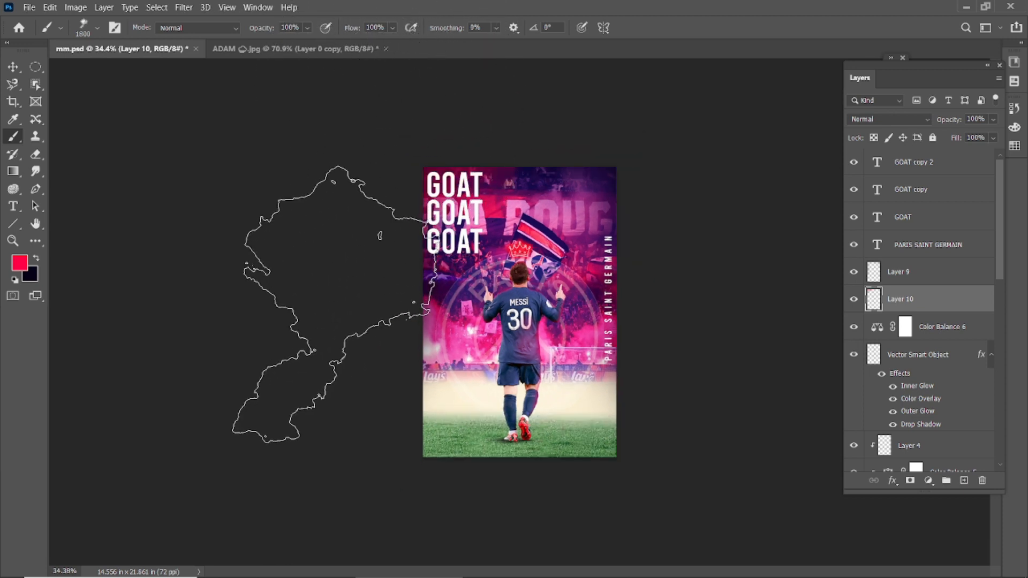
Step: Rotate the textured brush to 23°, enlarge it to 2300 px and paint more crimson haze over the poster's upper area
key(Left)
key(Left)
key(Left)
key(Left)
key(Left)
key(Left)
key(Left)
key(Left)
key(Left)
key(Left)
key(Left)
key(Left)
key(Left)
key(Left)
key(Left)
key(Left)
key(Left)
key(Left)
key(Left)
key(Left)
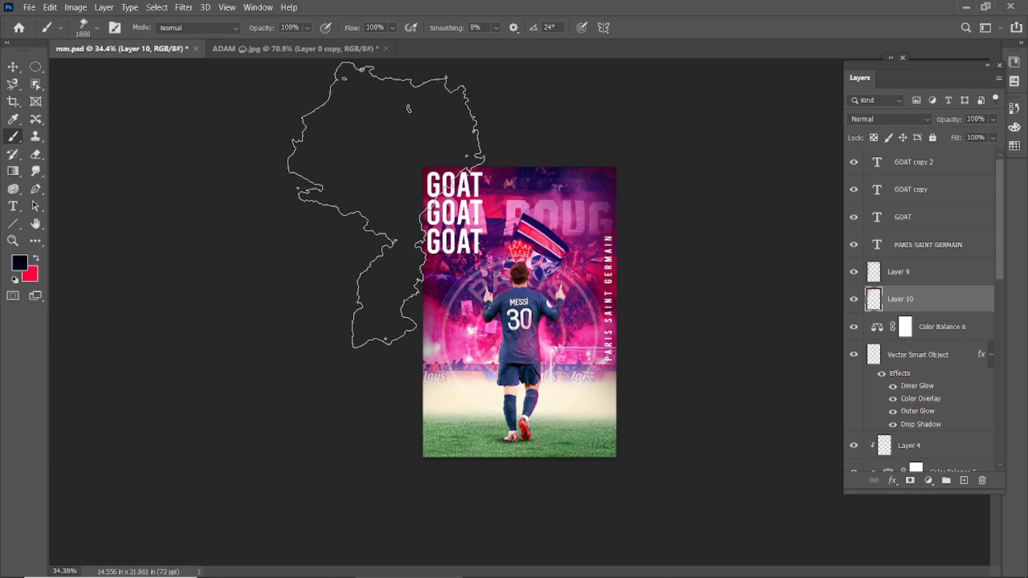
click(36, 260)
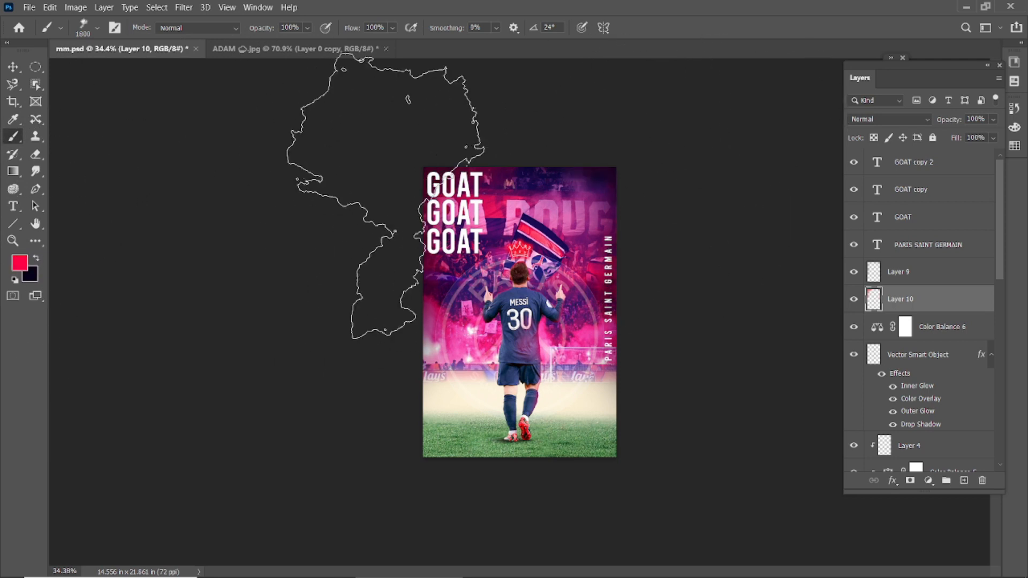
key(Right)
key(bracketright)
key(bracketright)
key(bracketright)
key(bracketright)
key(bracketright)
click(408, 214)
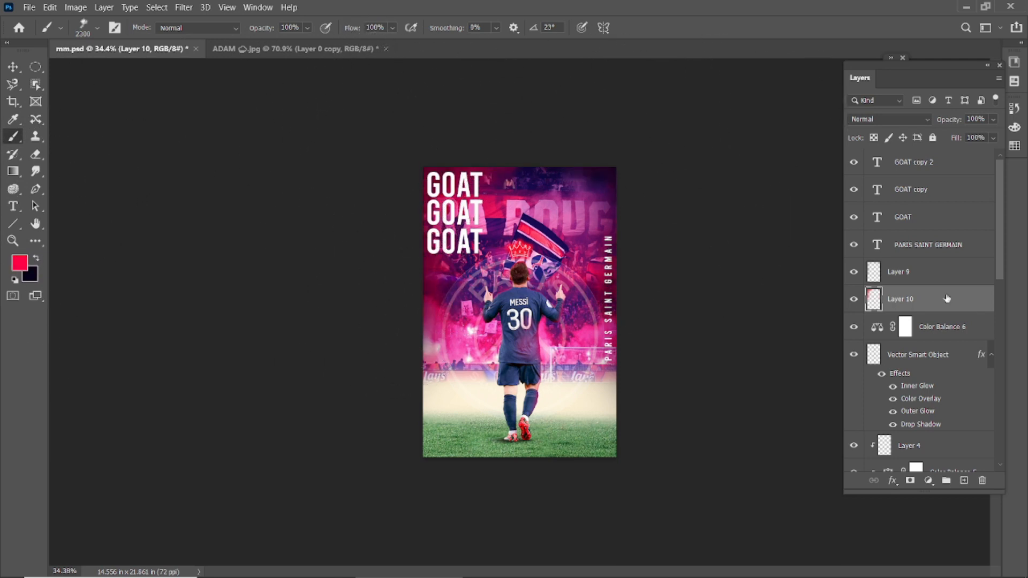
Step: Switch the foreground colour to near-black navy and reduce the textured brush to 1300 px
click(36, 258)
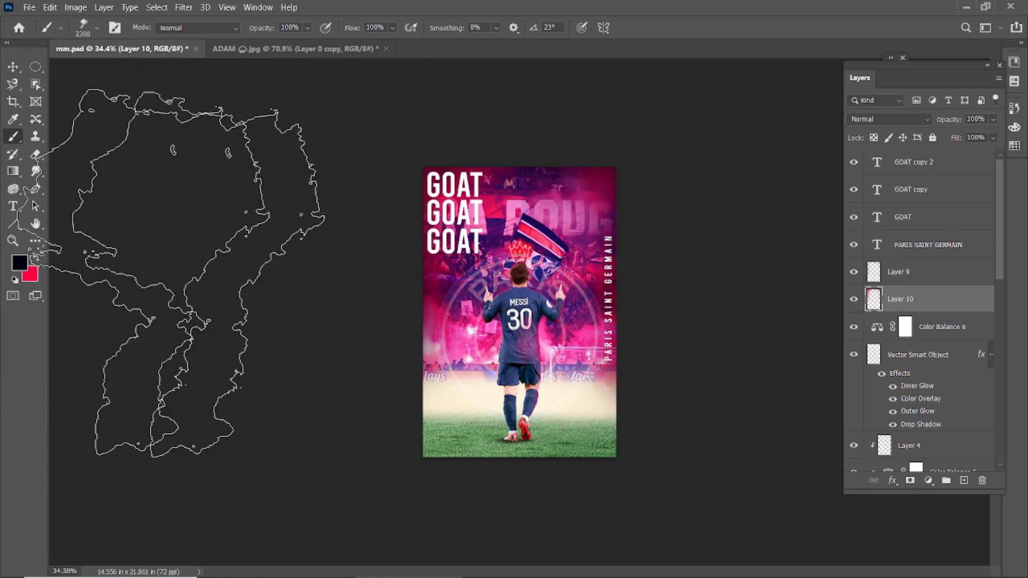
key(bracketleft)
key(bracketleft)
key(bracketleft)
key(bracketleft)
key(bracketleft)
key(bracketleft)
key(bracketleft)
key(bracketleft)
key(bracketleft)
key(bracketleft)
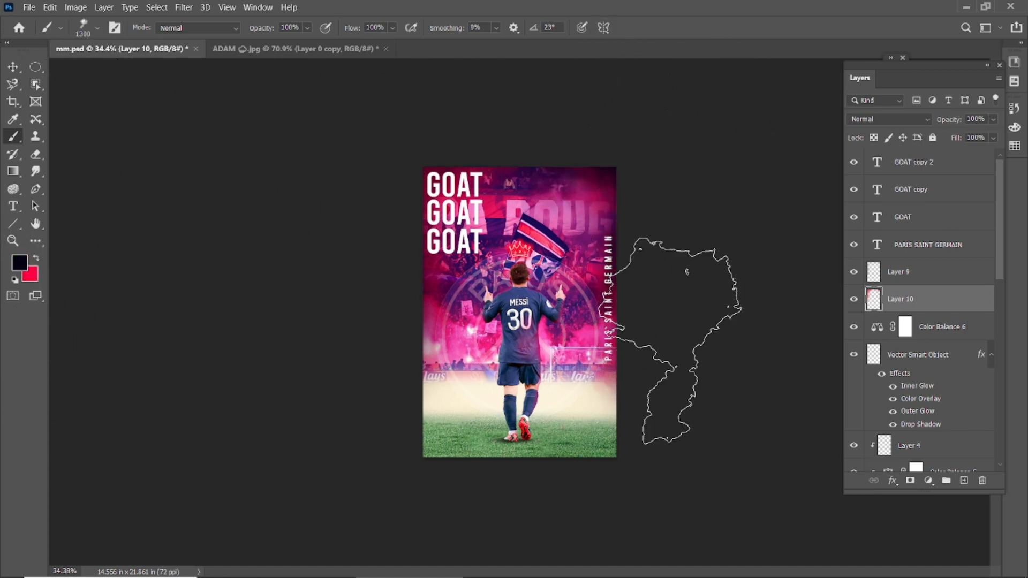
click(11, 67)
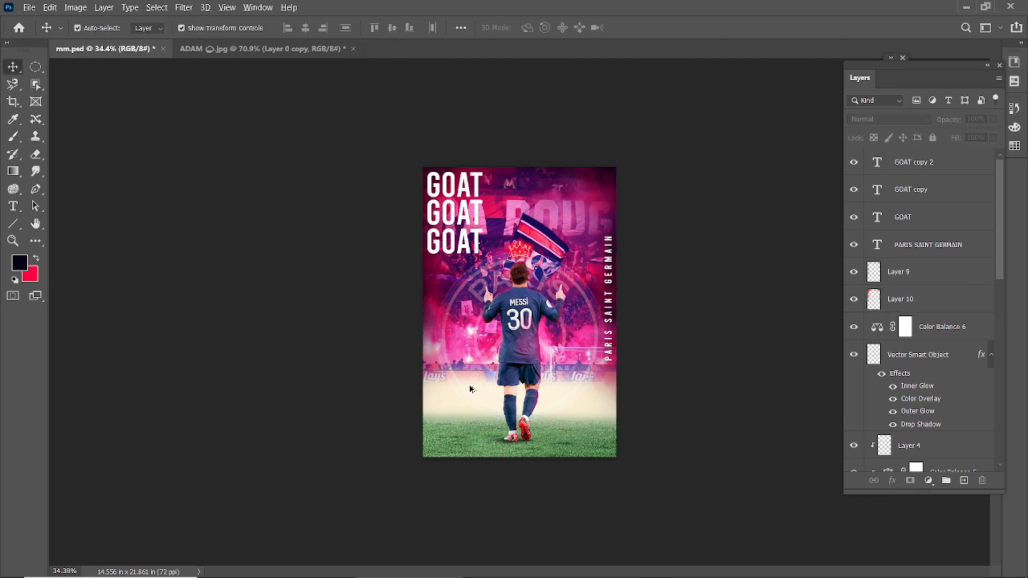
key(ctrl+0)
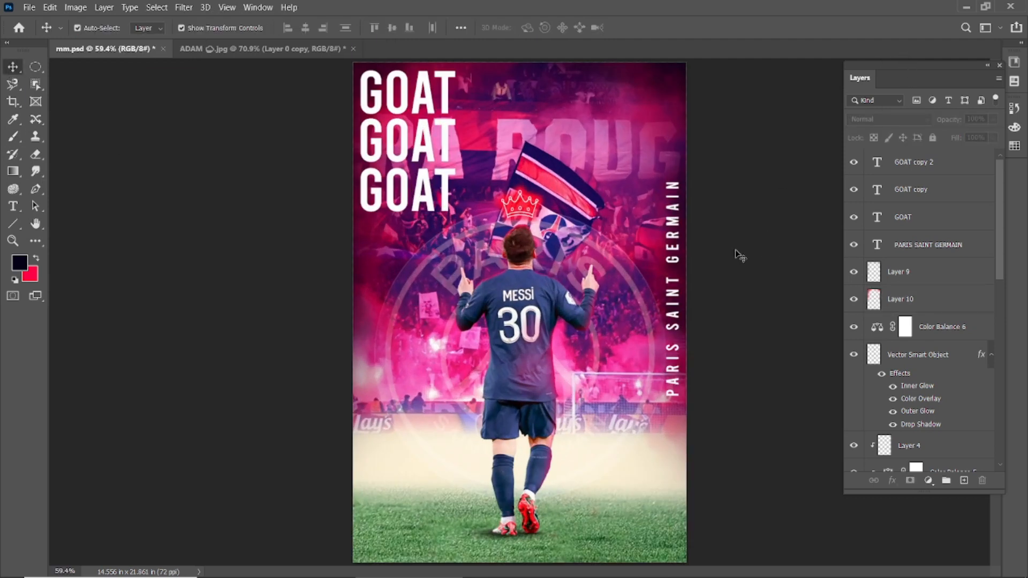
Step: Group all the poster's layers and stamp a merged copy of the artwork onto a new layer above the group
scroll(920, 375, down, 10)
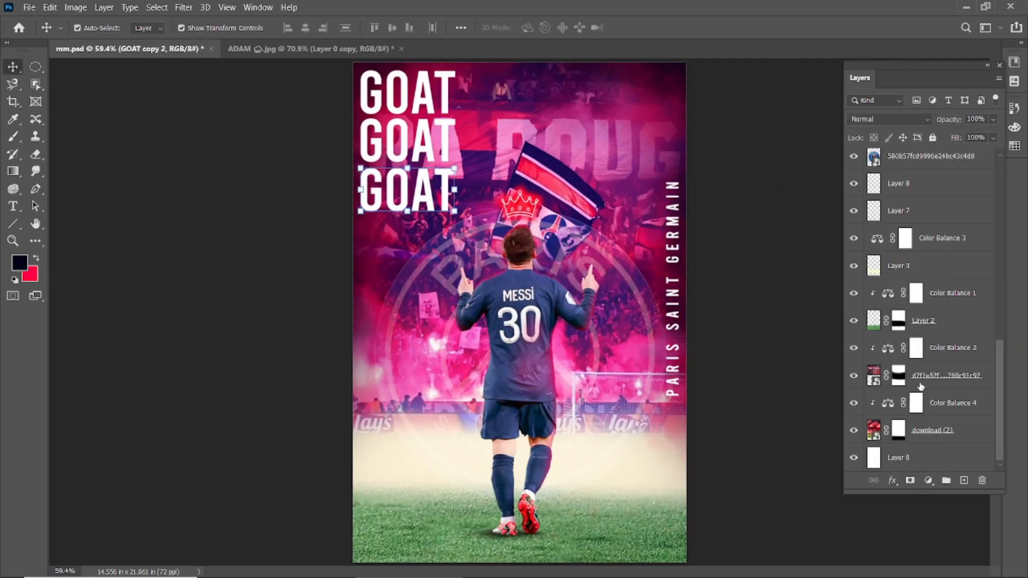
click(940, 459)
scroll(928, 422, up, 10)
shift+click(940, 164)
key(ctrl+g)
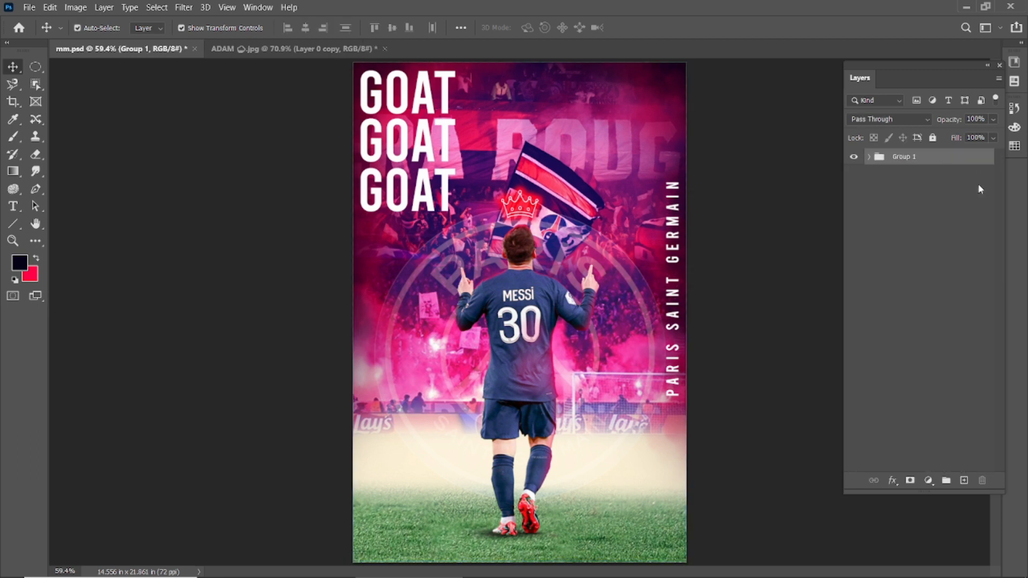
key(ctrl+alt+shift+e)
Step: Apply Camera Raw to the merged layer: Exposure -0.35, Contrast -9, Highlights -10, Shadows +5, Whites -12, Clarity +1
click(184, 6)
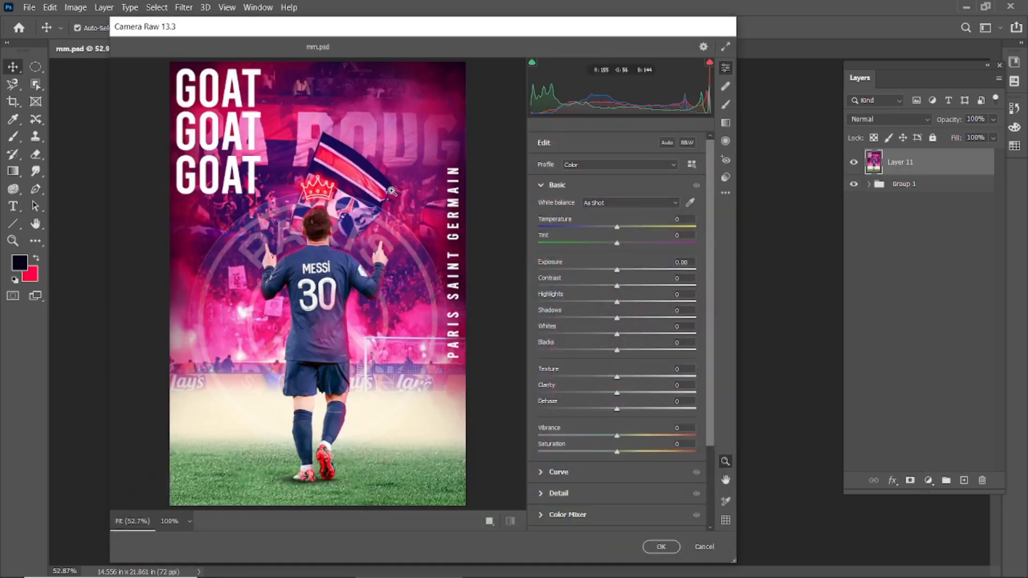
drag(616, 271, 624, 319)
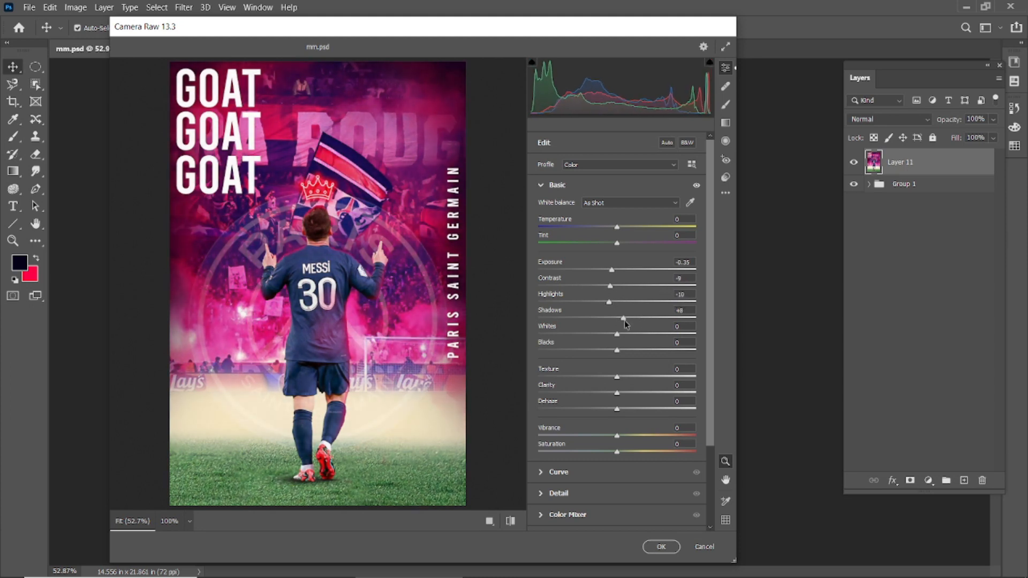
drag(616, 391, 651, 397)
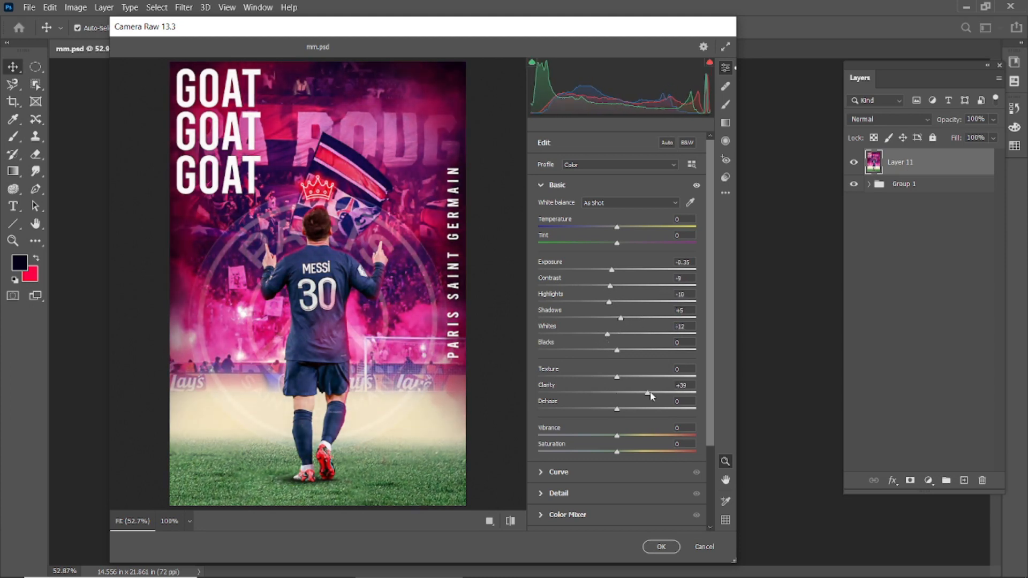
click(509, 524)
click(509, 525)
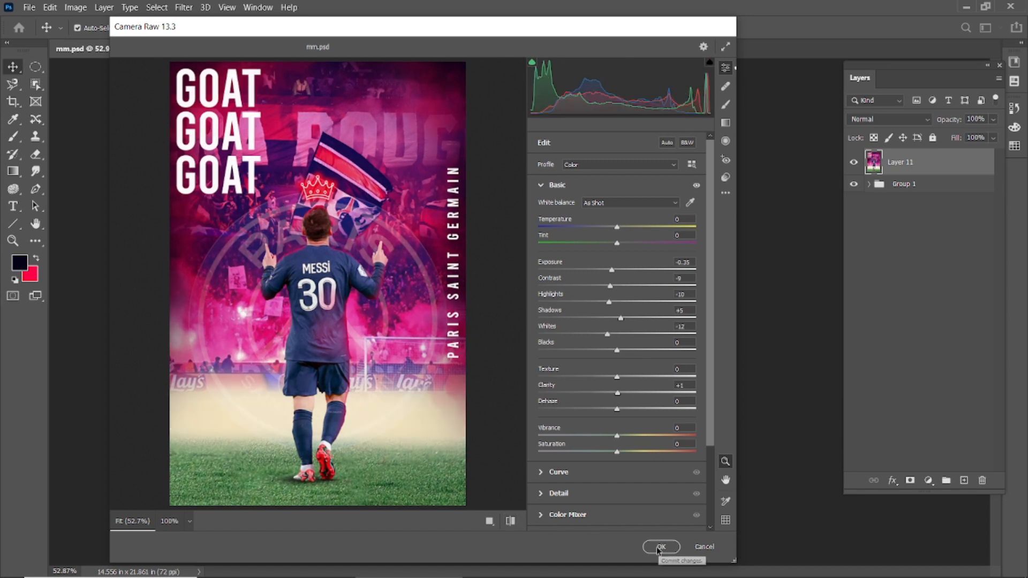
click(660, 547)
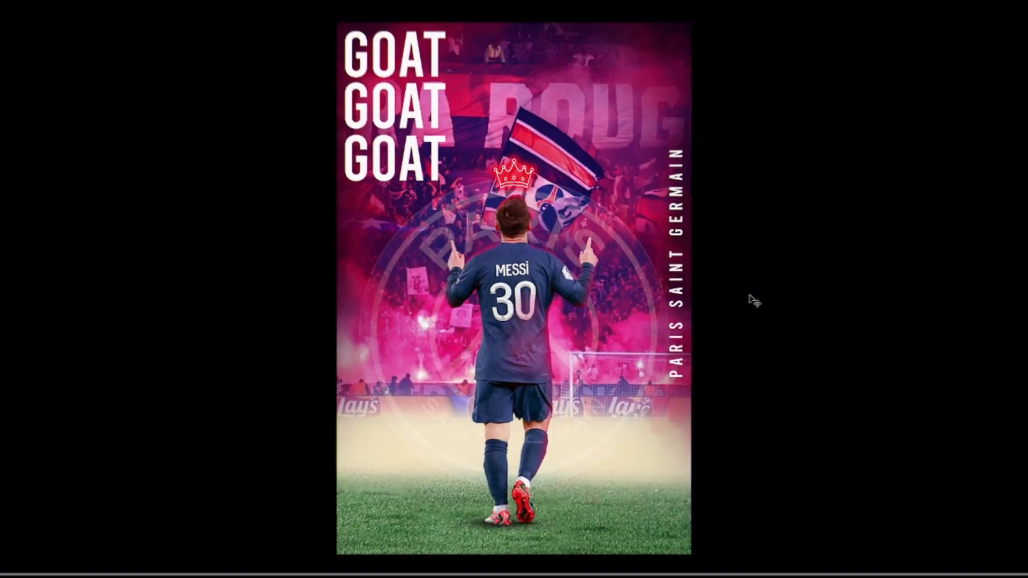